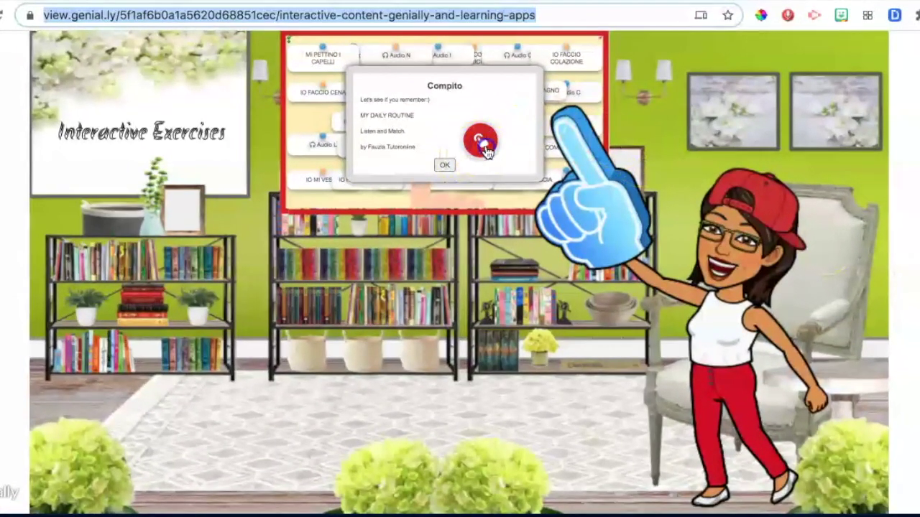
- Preview the MY DAILY ROUTINE listen-and-match exercise on the green room page, then close it
{"action": "left_click", "coordinate": [481, 147]}
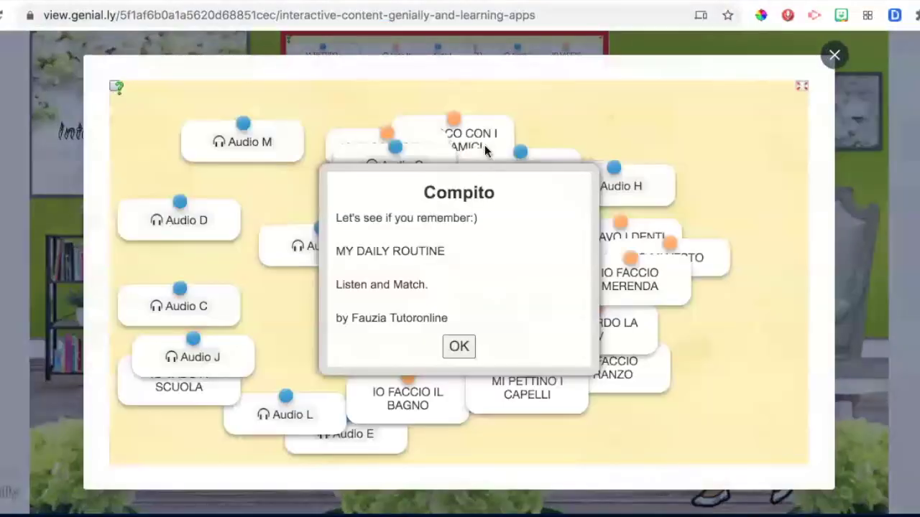
{"action": "left_click", "coordinate": [460, 346]}
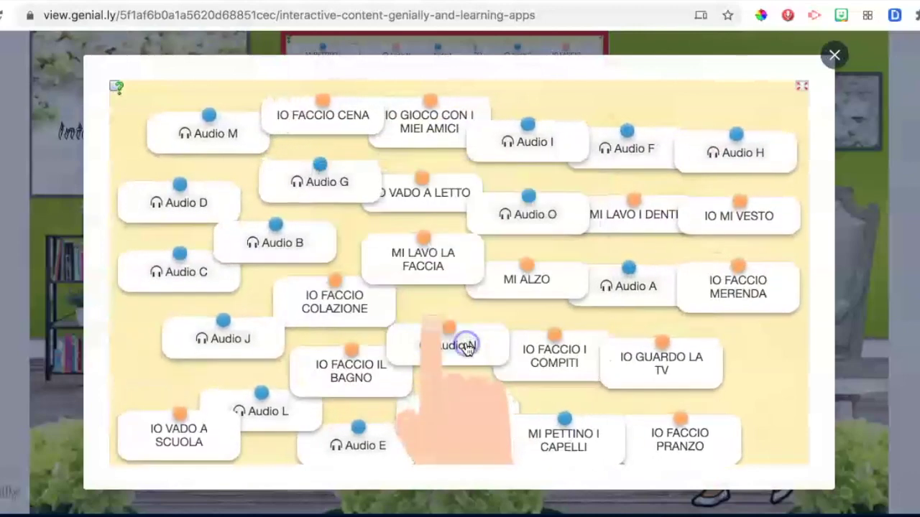
{"action": "left_click", "coordinate": [834, 55]}
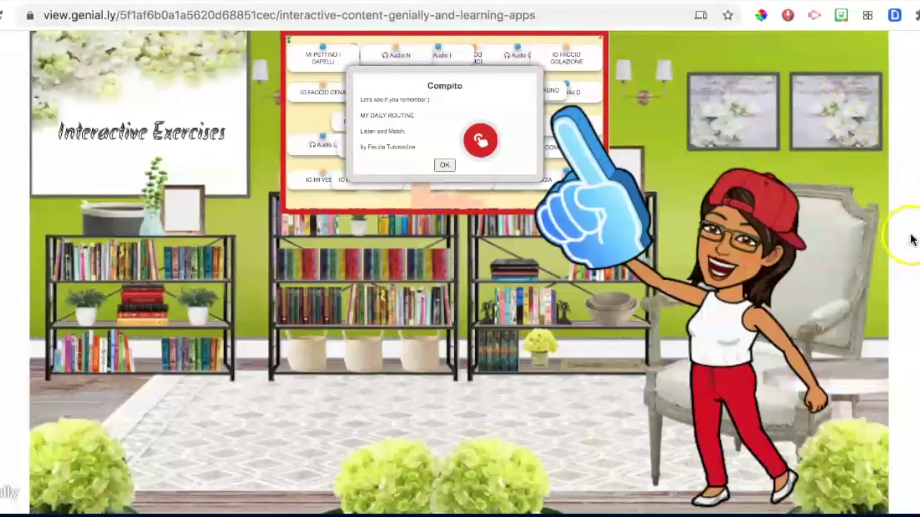
- Go to the yellow sunflower room page, look through its missing-words exercise, and close it
{"action": "key", "text": "Right"}
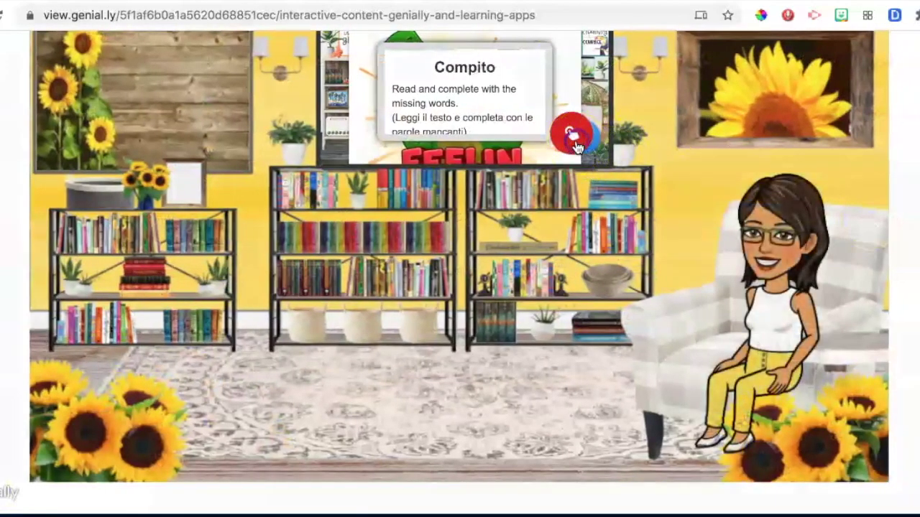
{"action": "left_click", "coordinate": [571, 135]}
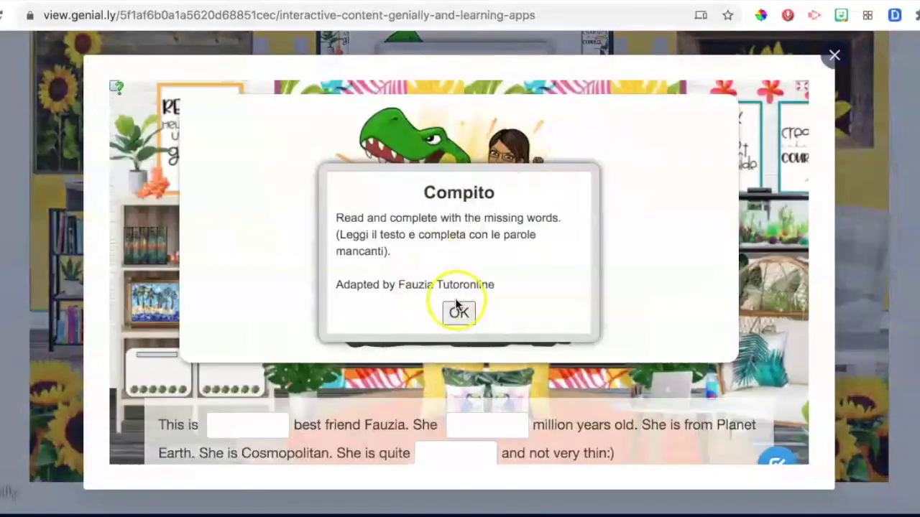
{"action": "left_click", "coordinate": [459, 314]}
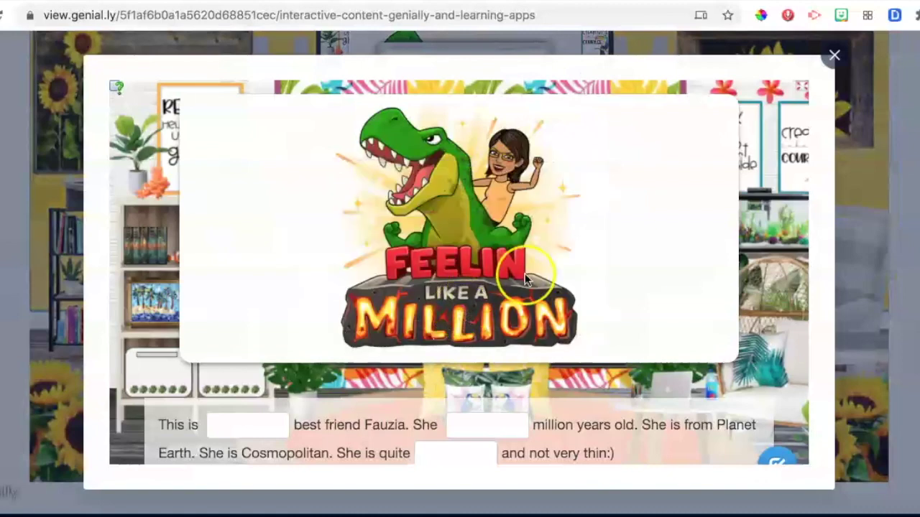
{"action": "scroll", "coordinate": [525, 278], "scroll_direction": "down", "scroll_amount": 3}
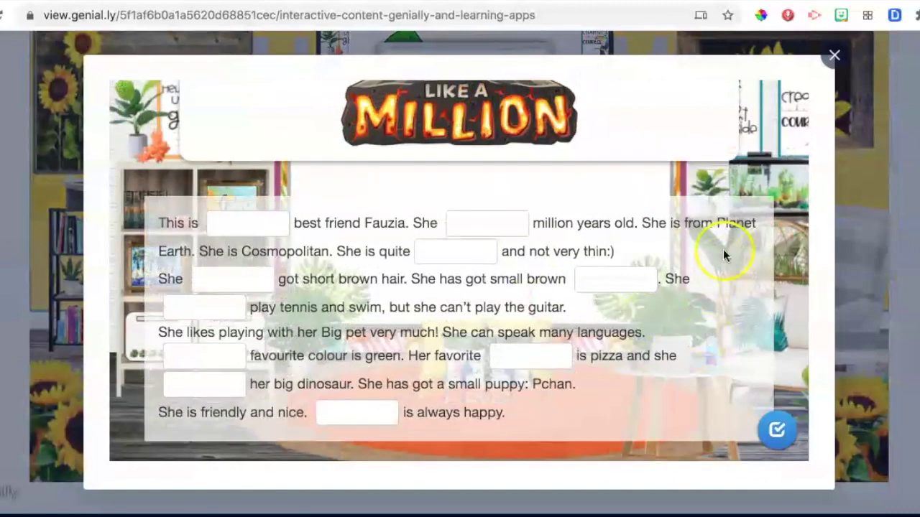
{"action": "scroll", "coordinate": [722, 249], "scroll_direction": "up", "scroll_amount": 3}
{"action": "left_click", "coordinate": [833, 55]}
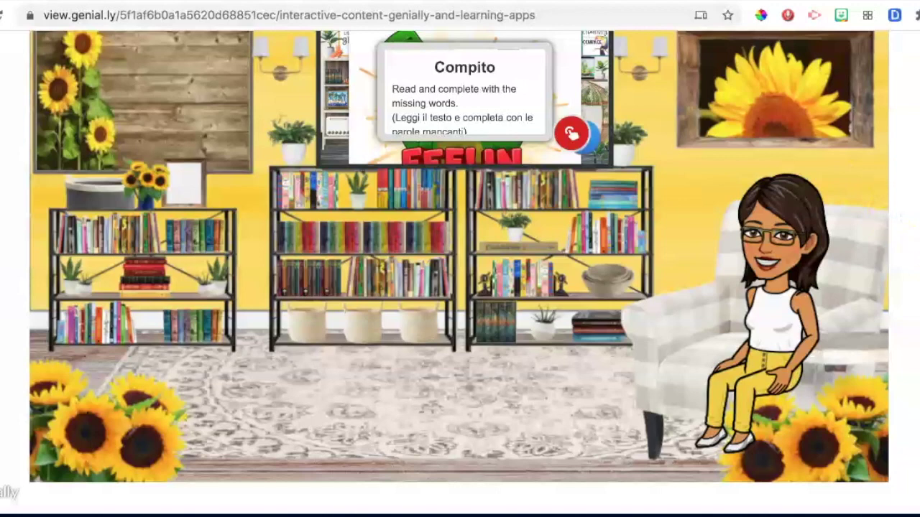
- Go to the teal room page and try its puzzle exercise by solving three pieces in the "don't" category, then close it
{"action": "key", "text": "Right"}
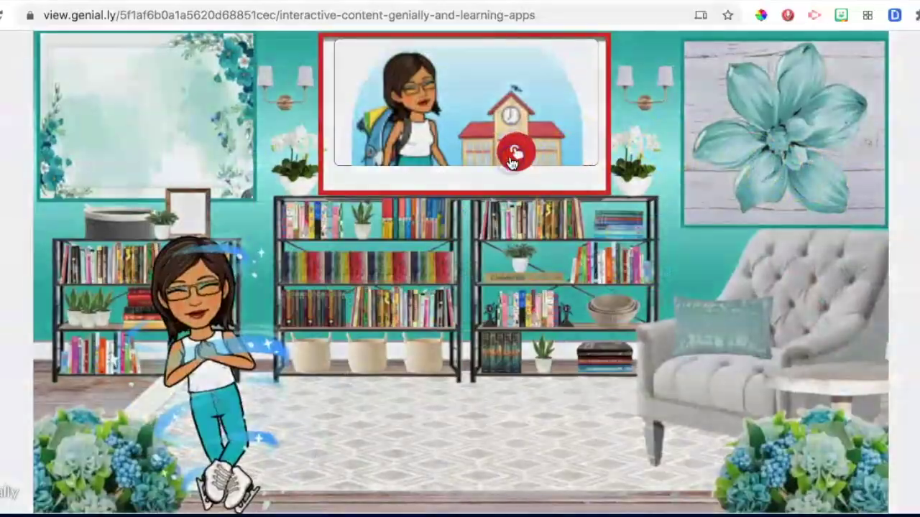
{"action": "left_click", "coordinate": [512, 161]}
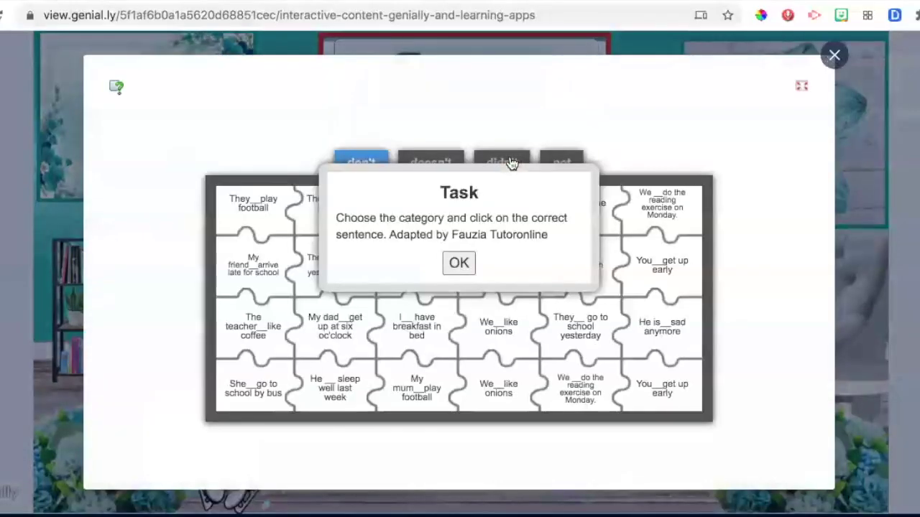
{"action": "left_click", "coordinate": [450, 265]}
{"action": "left_click", "coordinate": [456, 267]}
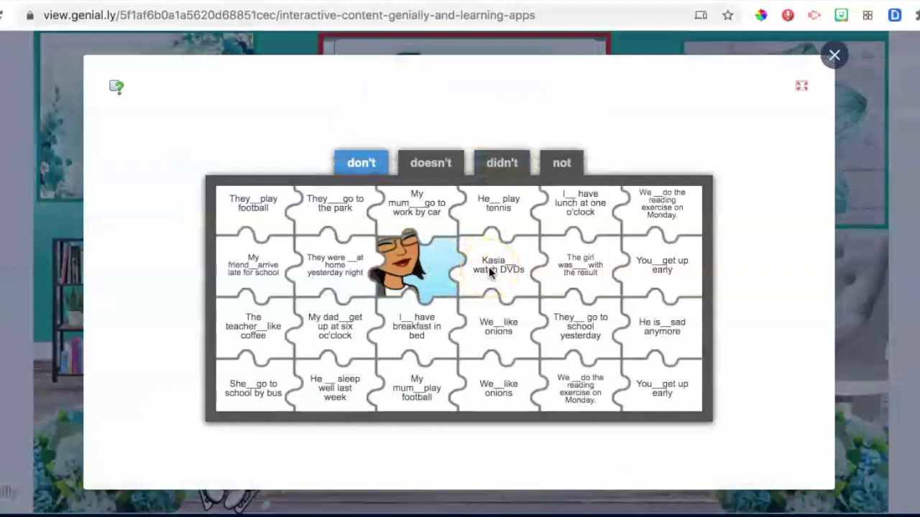
{"action": "left_click", "coordinate": [503, 321]}
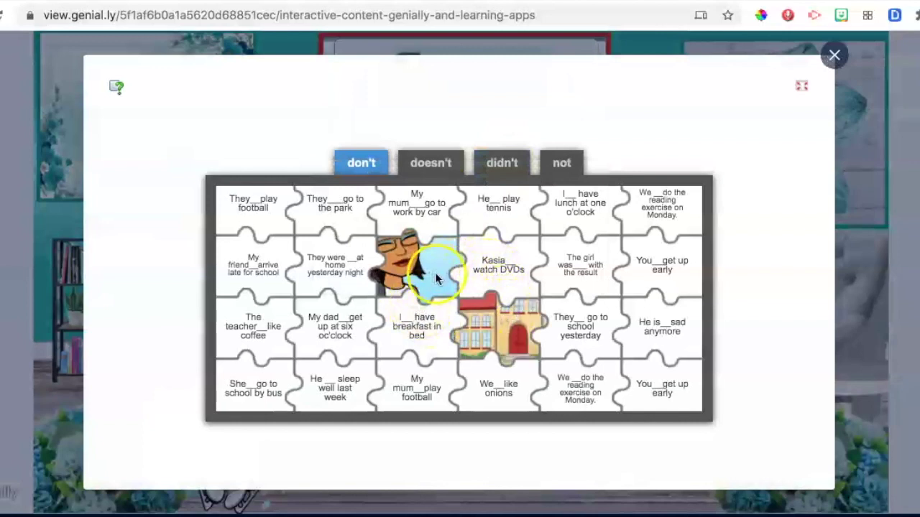
{"action": "left_click", "coordinate": [405, 326]}
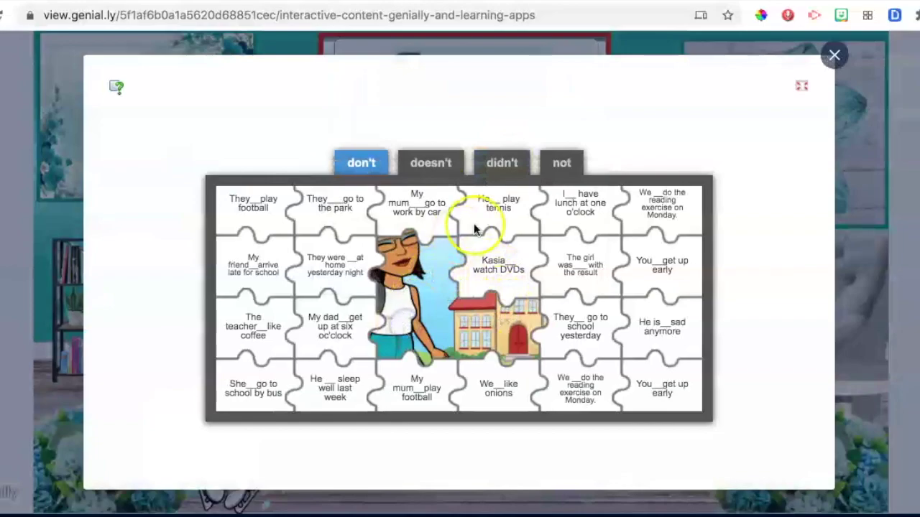
{"action": "left_click", "coordinate": [833, 55]}
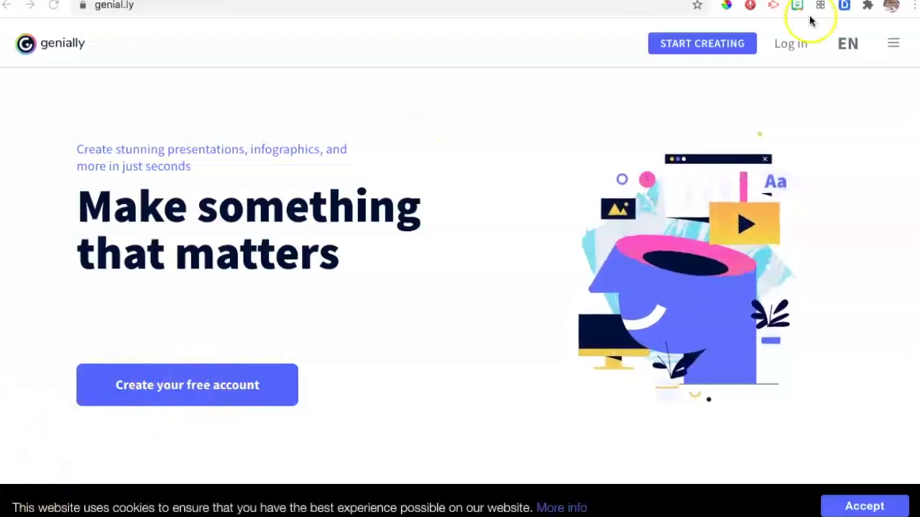
- Log in to Genially and add a blank page to the interactive exercises creation
{"action": "left_click", "coordinate": [790, 44]}
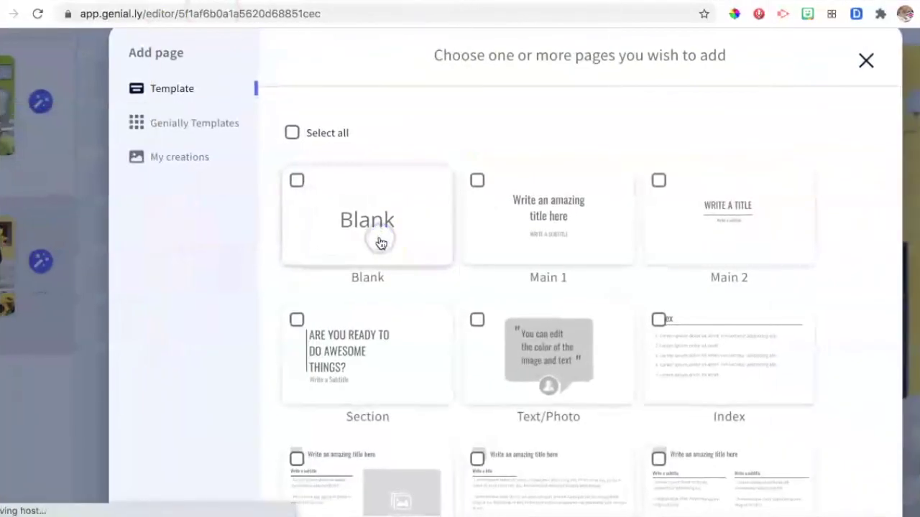
{"action": "left_click", "coordinate": [381, 242]}
{"action": "scroll", "coordinate": [380, 242], "scroll_direction": "down", "scroll_amount": 5}
{"action": "left_click_drag", "start_coordinate": [385, 242], "coordinate": [472, 279]}
{"action": "scroll", "coordinate": [473, 279], "scroll_direction": "down", "scroll_amount": 5}
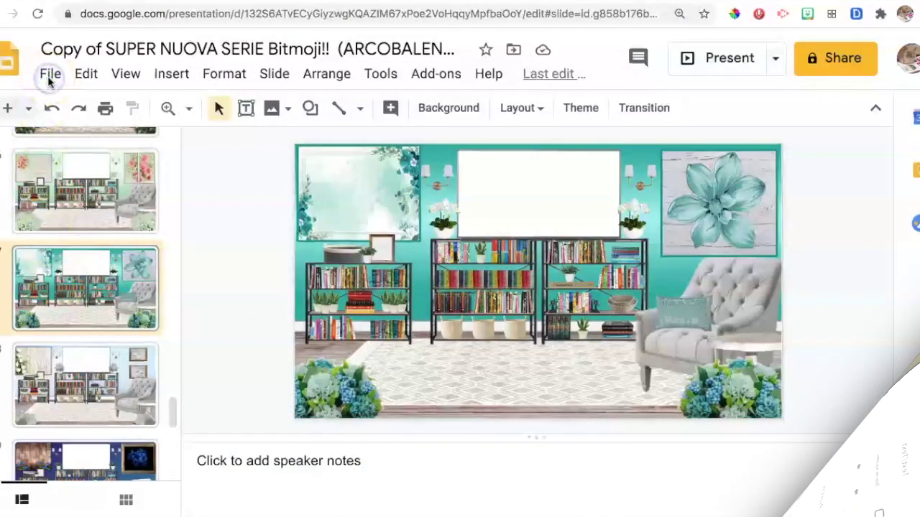
- Switch to Google Slides and download the teal room slide as a PNG image
{"action": "left_click", "coordinate": [50, 75]}
{"action": "left_click", "coordinate": [136, 323]}
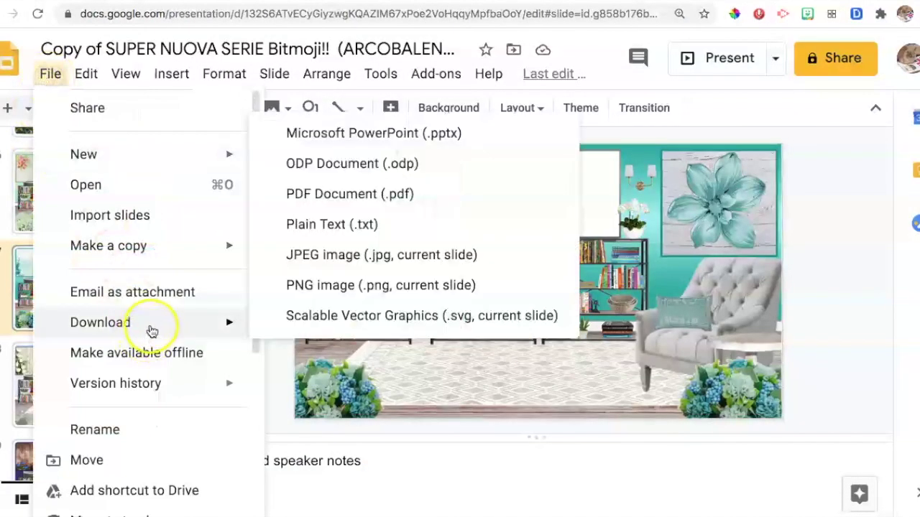
{"action": "left_click", "coordinate": [299, 286]}
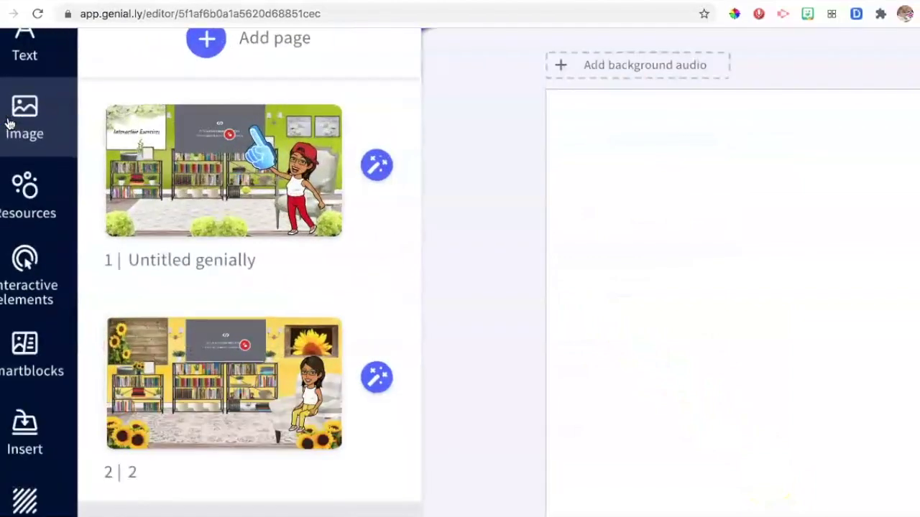
- Switch to the Genially editor and upload "becca room light blue.png" from the Desktop as an image
{"action": "left_click", "coordinate": [8, 126]}
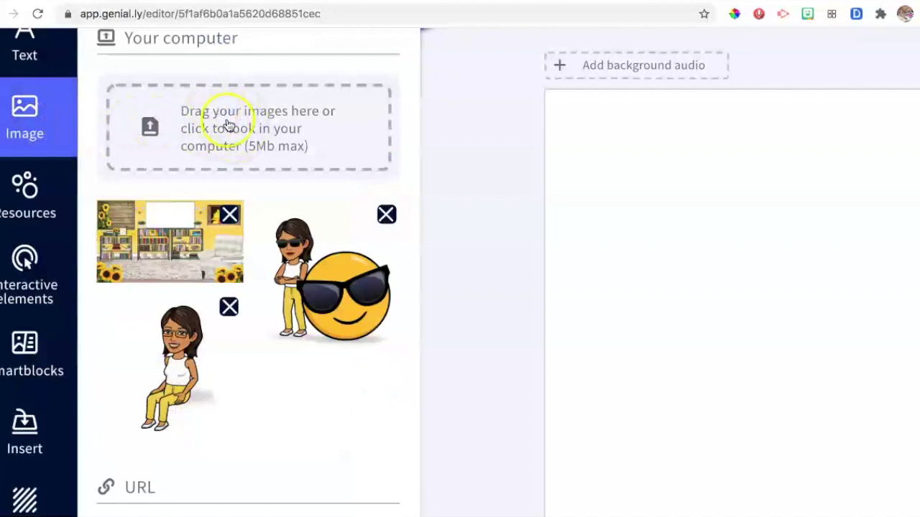
{"action": "left_click", "coordinate": [228, 126]}
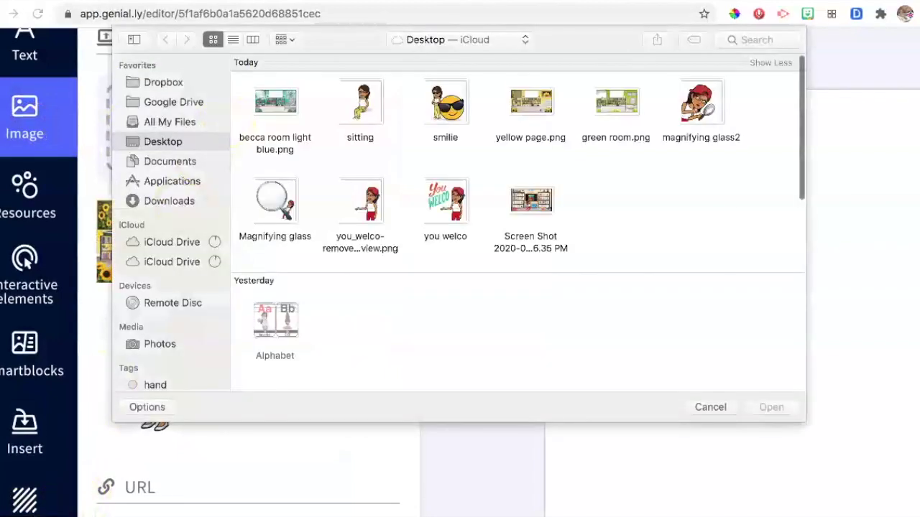
{"action": "left_click", "coordinate": [279, 108]}
{"action": "left_click", "coordinate": [769, 408]}
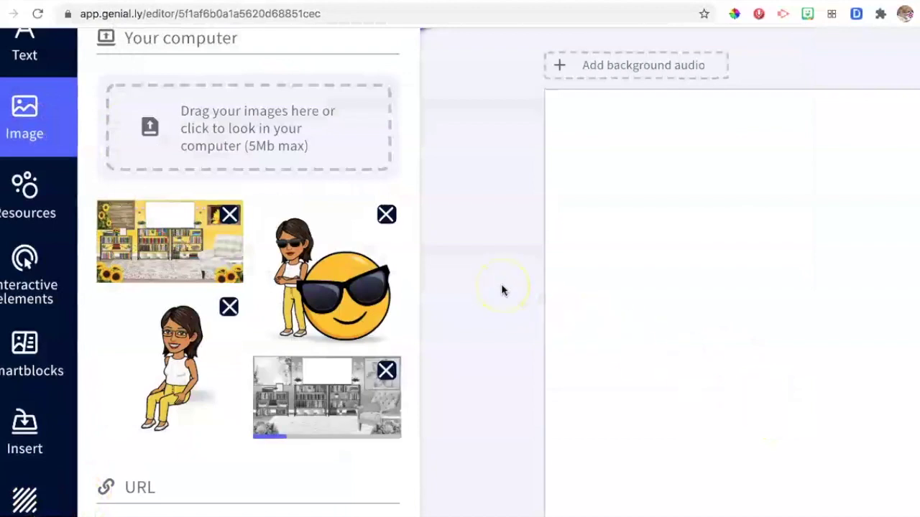
- Insert the uploaded teal room image on blank page 3
{"action": "key", "text": "super+minus"}
{"action": "key", "text": "super+minus"}
{"action": "key", "text": "super+minus"}
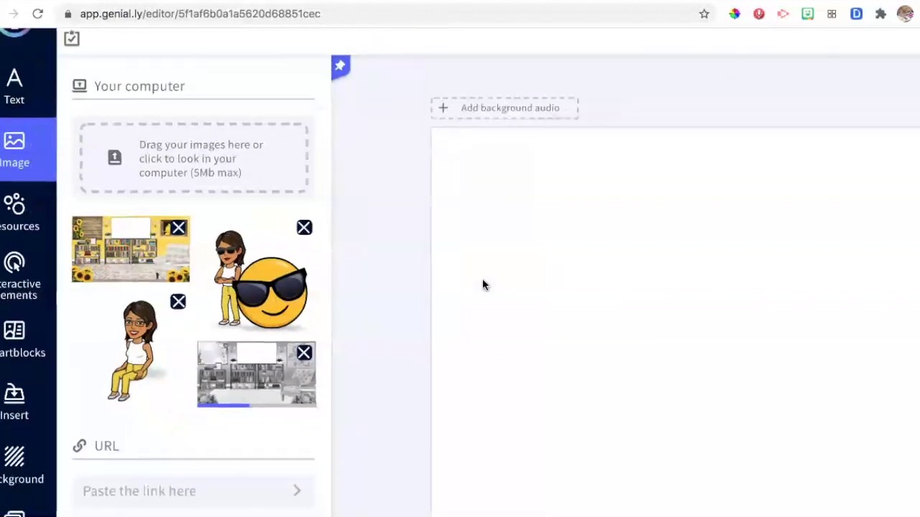
{"action": "left_click", "coordinate": [406, 295]}
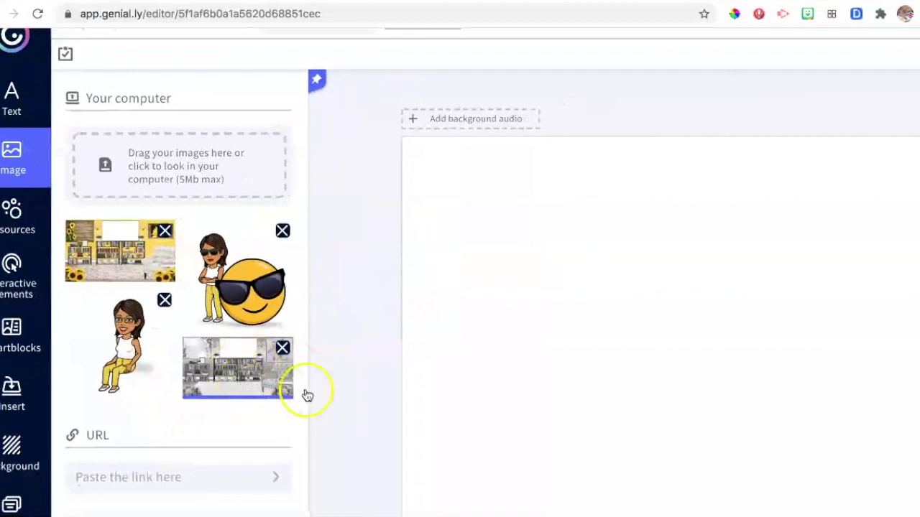
{"action": "scroll", "coordinate": [421, 415], "scroll_direction": "down", "scroll_amount": 2}
{"action": "scroll", "coordinate": [421, 416], "scroll_direction": "right", "scroll_amount": 3}
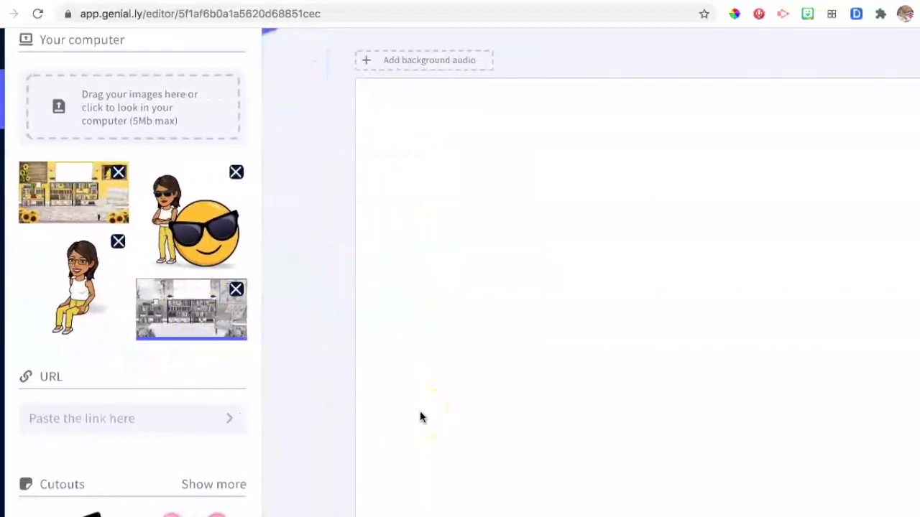
{"action": "scroll", "coordinate": [421, 415], "scroll_direction": "right", "scroll_amount": 2}
{"action": "scroll", "coordinate": [421, 415], "scroll_direction": "up", "scroll_amount": 2}
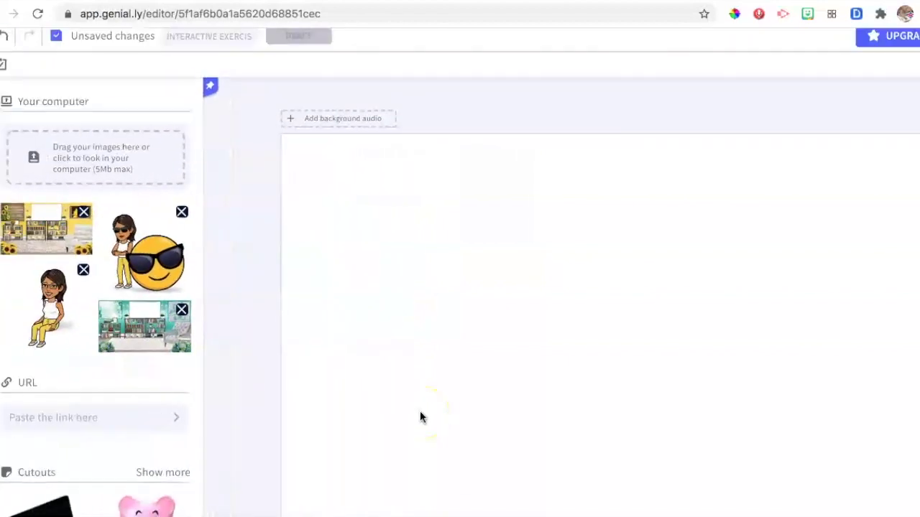
{"action": "scroll", "coordinate": [421, 416], "scroll_direction": "down", "scroll_amount": 3}
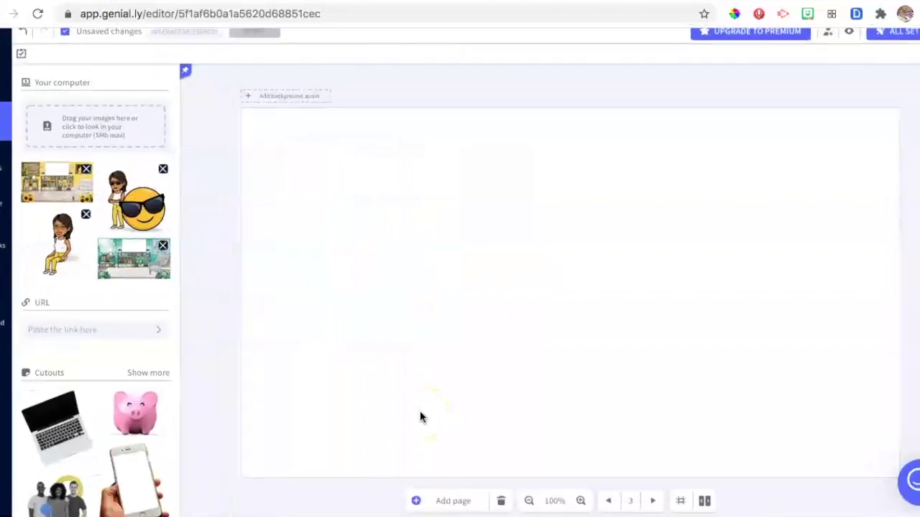
{"action": "left_click", "coordinate": [164, 285]}
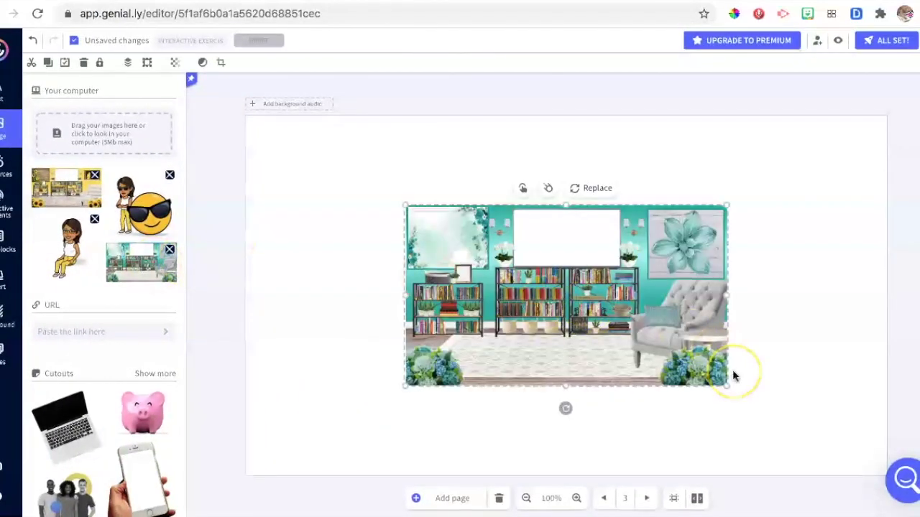
- Enlarge and reposition the teal room image to cover the entire page as a background
{"action": "scroll", "coordinate": [732, 369], "scroll_direction": "up", "scroll_amount": 2}
{"action": "left_click_drag", "start_coordinate": [722, 387], "coordinate": [872, 471]}
{"action": "left_click_drag", "start_coordinate": [873, 179], "coordinate": [887, 105]}
{"action": "left_click_drag", "start_coordinate": [524, 199], "coordinate": [456, 209]}
{"action": "left_click_drag", "start_coordinate": [286, 138], "coordinate": [159, 89]}
{"action": "left_click_drag", "start_coordinate": [848, 453], "coordinate": [916, 493]}
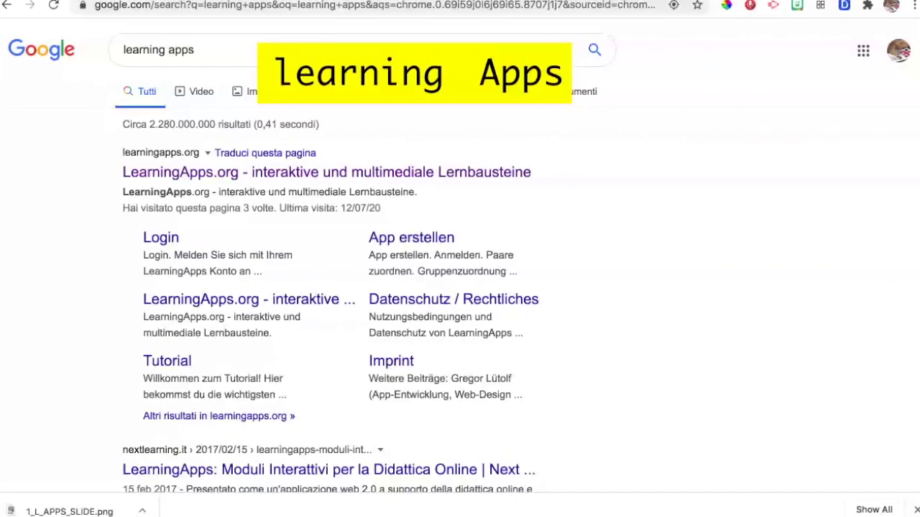
- Open LearningApps.org from the Google results, go to the account's own apps, and set the site language to English
{"action": "left_click", "coordinate": [268, 173]}
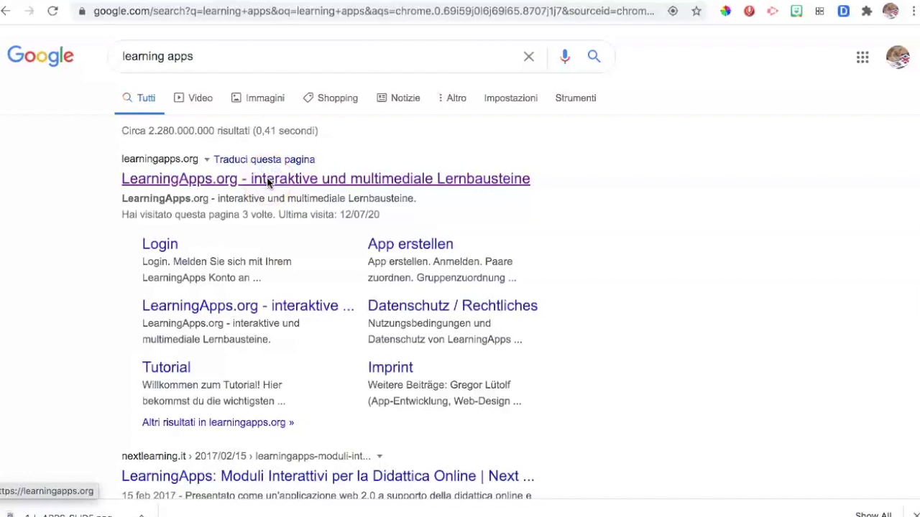
{"action": "left_click", "coordinate": [302, 99]}
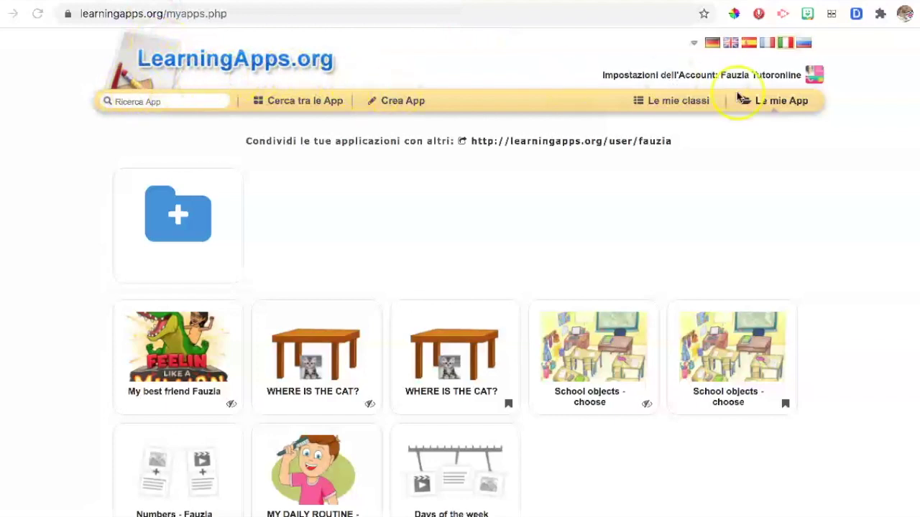
{"action": "left_click", "coordinate": [730, 45]}
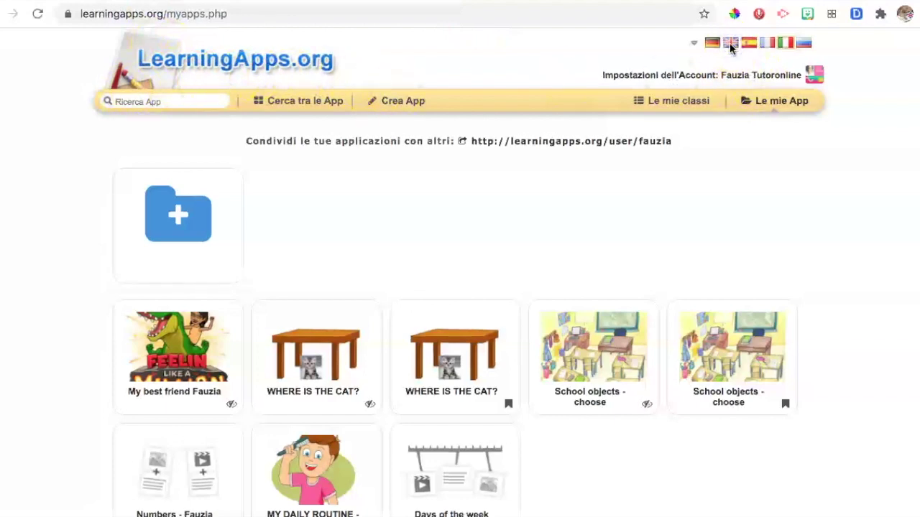
{"action": "left_click", "coordinate": [693, 43]}
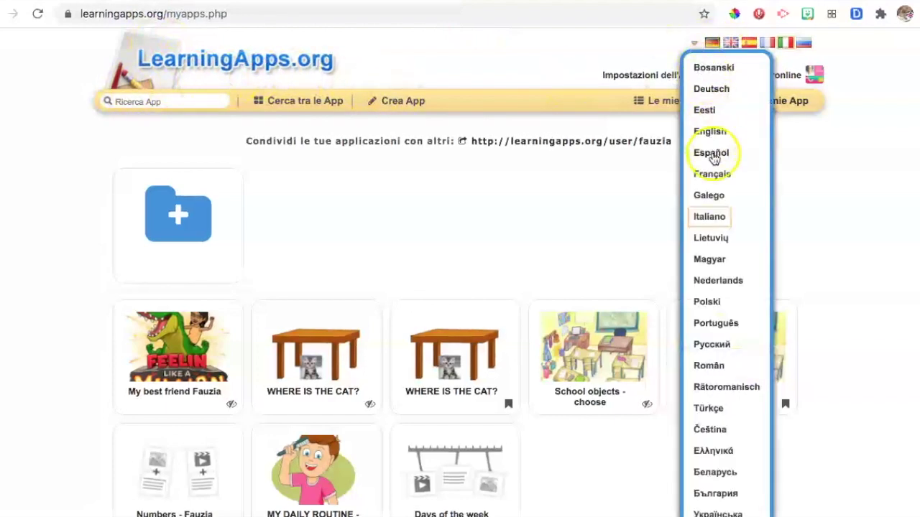
{"action": "left_click", "coordinate": [718, 132]}
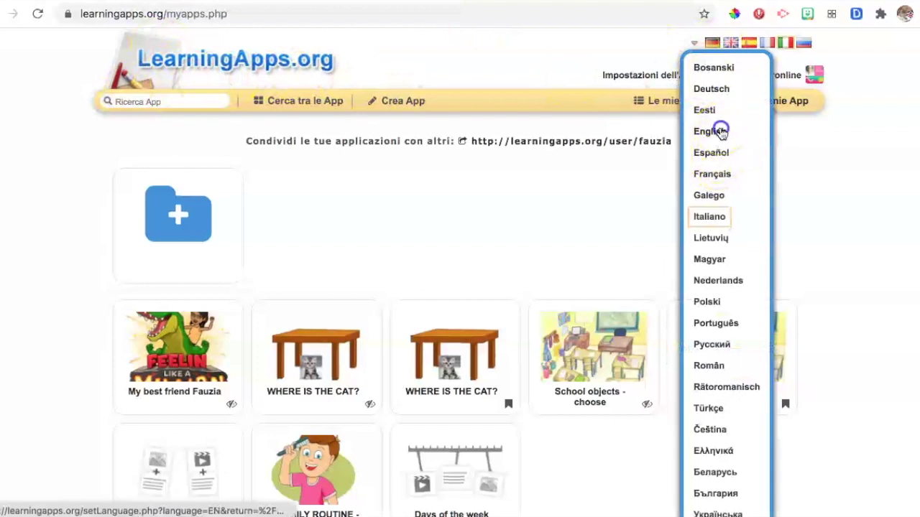
{"action": "left_click", "coordinate": [710, 142]}
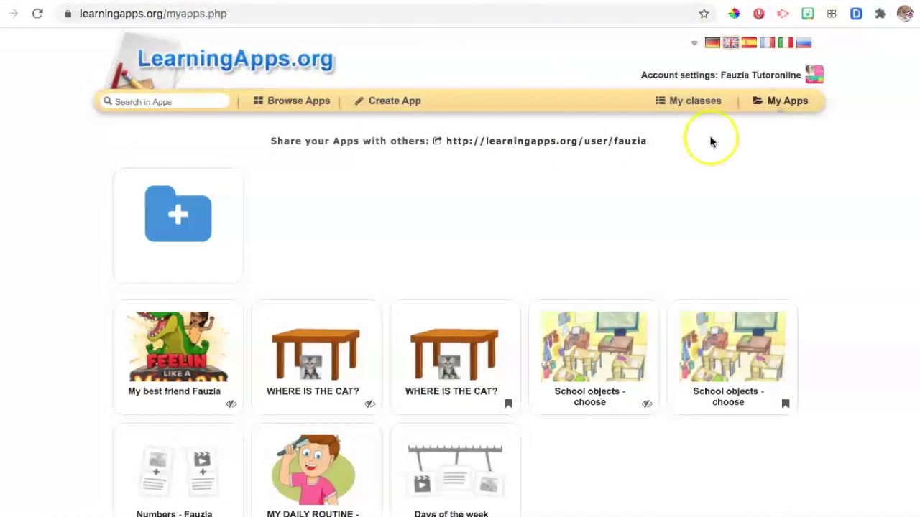
{"action": "scroll", "coordinate": [667, 178], "scroll_direction": "down", "scroll_amount": 1}
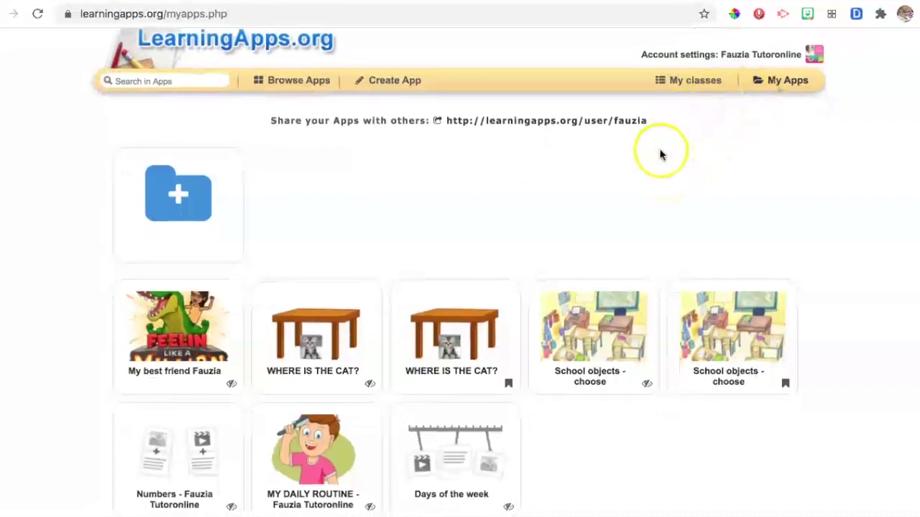
- Browse the English category's Tenses exercises and open 'Present simple negative/ Past simple negative'
{"action": "left_click", "coordinate": [299, 81]}
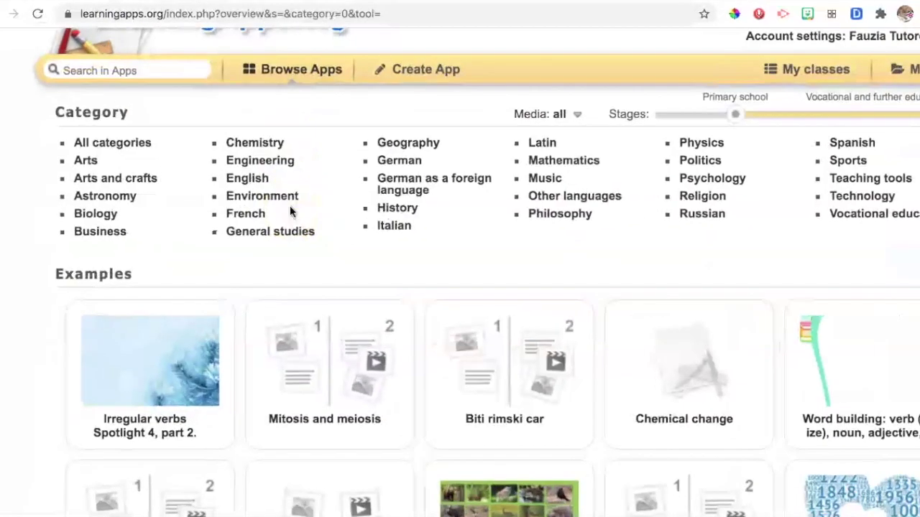
{"action": "left_click", "coordinate": [253, 178]}
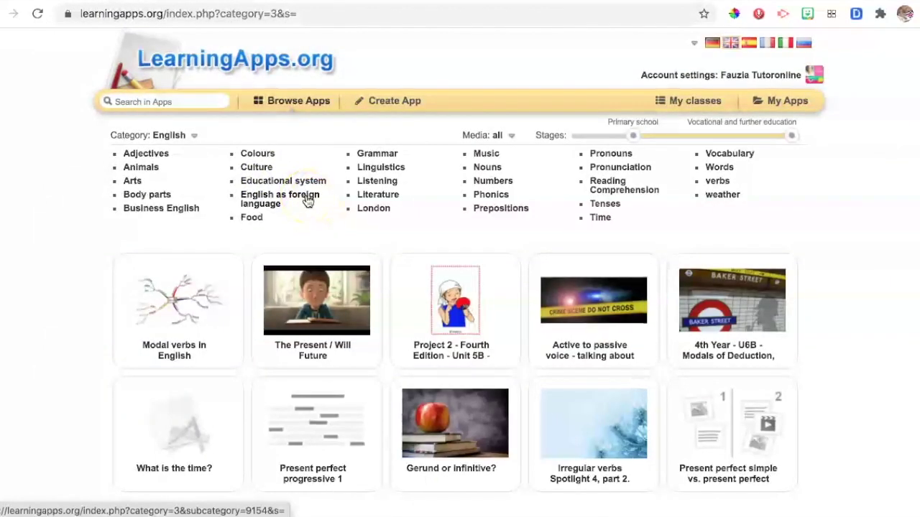
{"action": "scroll", "coordinate": [307, 201], "scroll_direction": "down", "scroll_amount": 1}
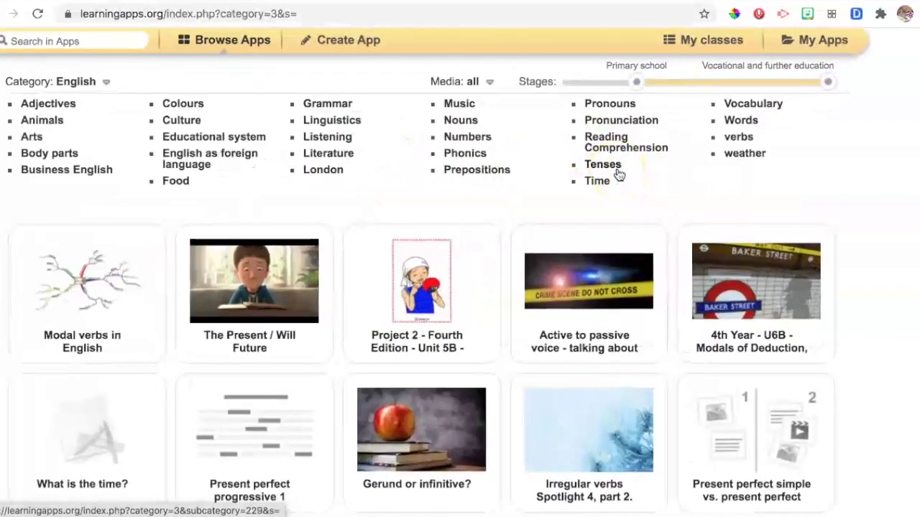
{"action": "left_click", "coordinate": [616, 172]}
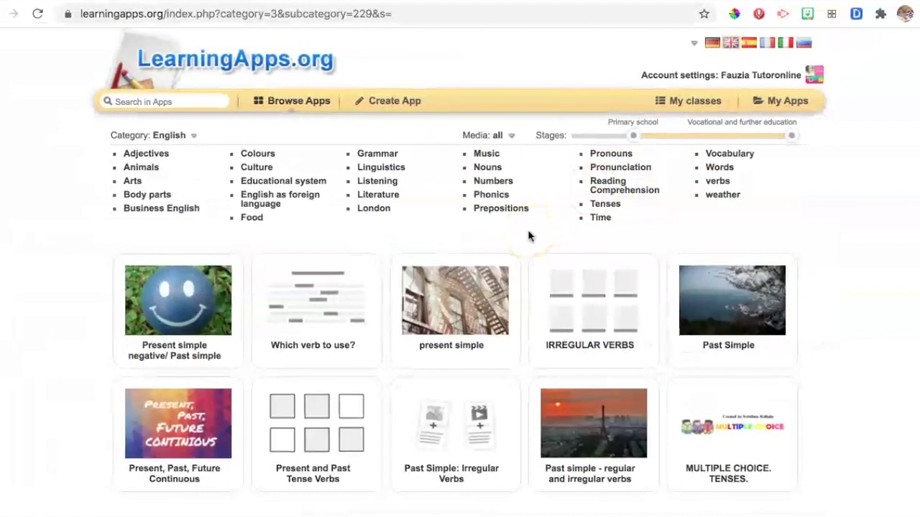
{"action": "left_click", "coordinate": [180, 304]}
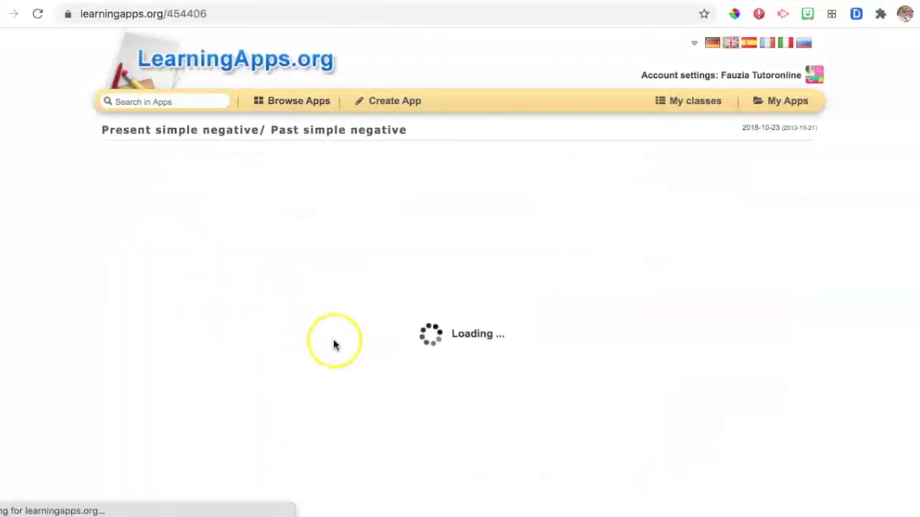
- Dismiss the exercise's introduction, create a copy of this app, and open the copy for editing
{"action": "scroll", "coordinate": [338, 347], "scroll_direction": "down", "scroll_amount": 2}
{"action": "left_click", "coordinate": [493, 251]}
{"action": "left_click", "coordinate": [459, 248]}
{"action": "scroll", "coordinate": [462, 316], "scroll_direction": "down", "scroll_amount": 4}
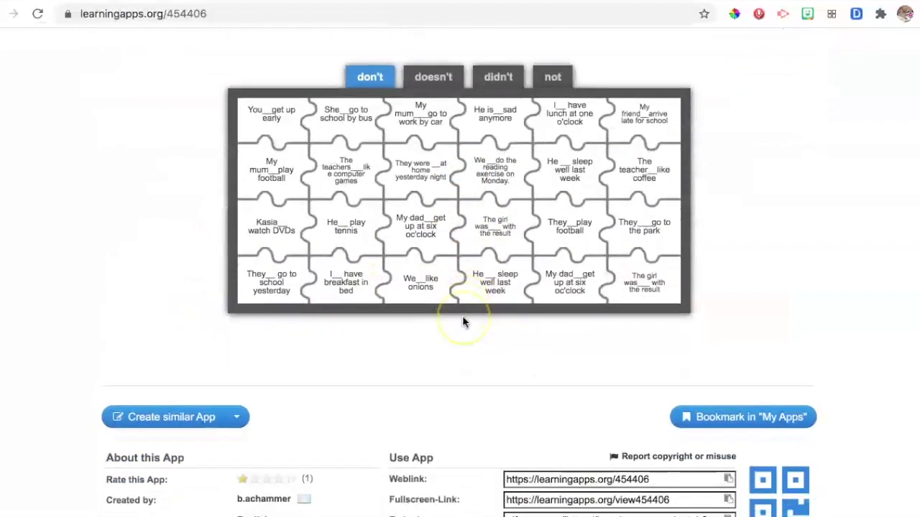
{"action": "left_click", "coordinate": [240, 341]}
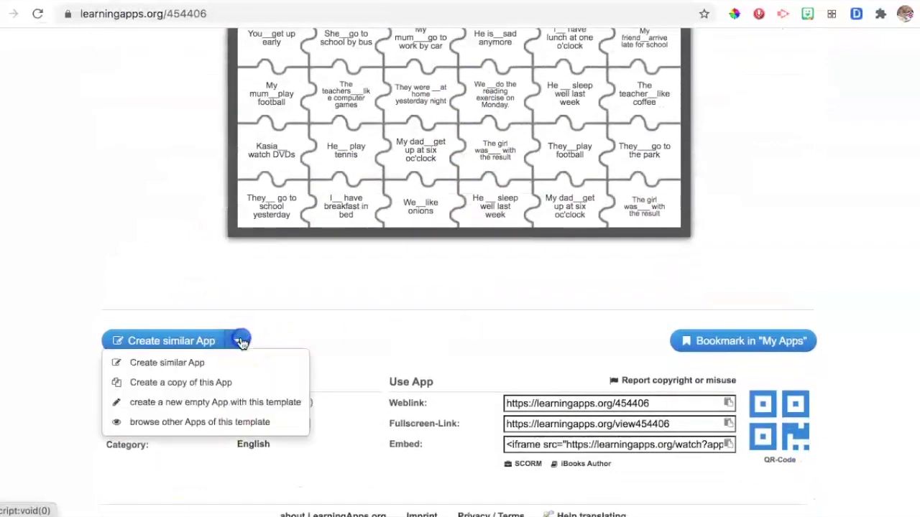
{"action": "left_click", "coordinate": [240, 371]}
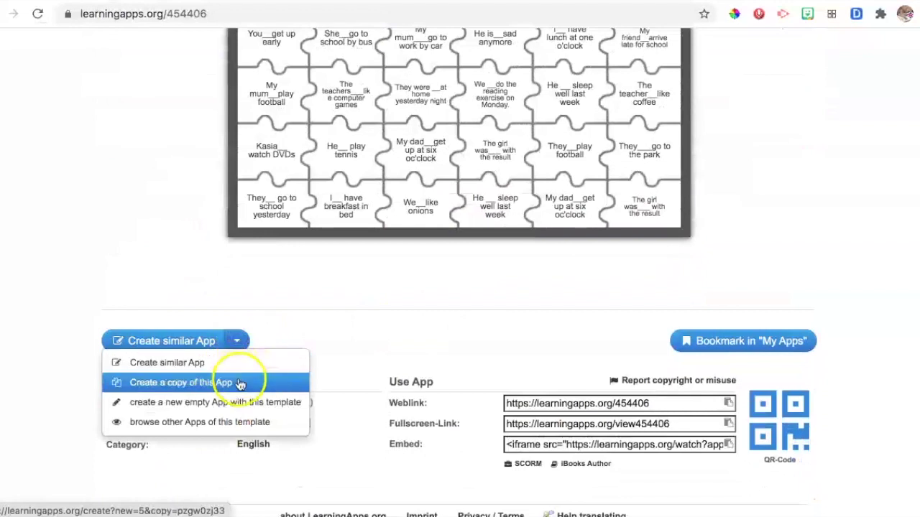
{"action": "left_click", "coordinate": [241, 383]}
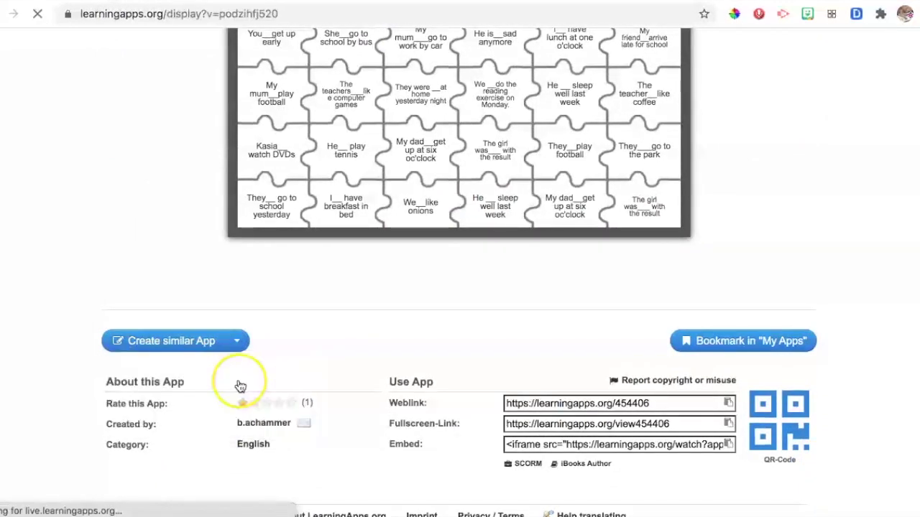
{"action": "scroll", "coordinate": [493, 348], "scroll_direction": "down", "scroll_amount": 5}
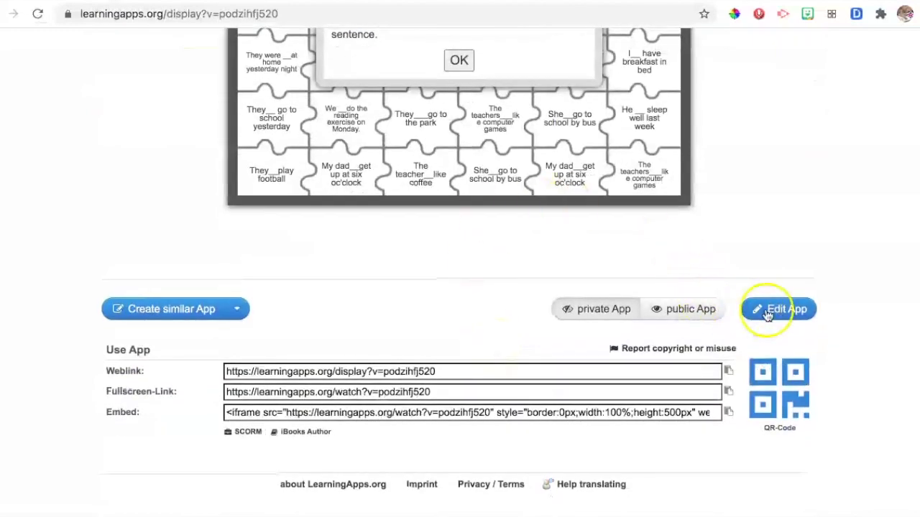
{"action": "left_click", "coordinate": [795, 319]}
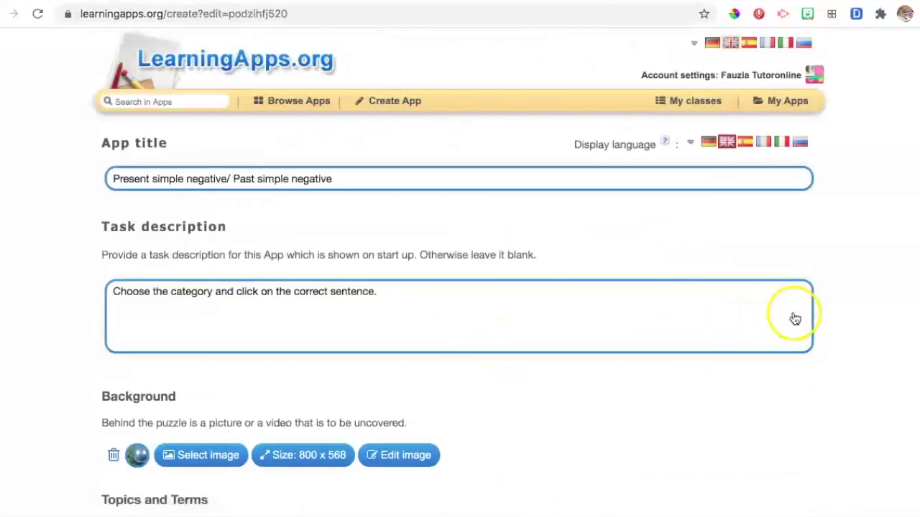
- Replace the puzzle's background picture with the 'school' image uploaded from the Desktop
{"action": "scroll", "coordinate": [579, 316], "scroll_direction": "down", "scroll_amount": 2}
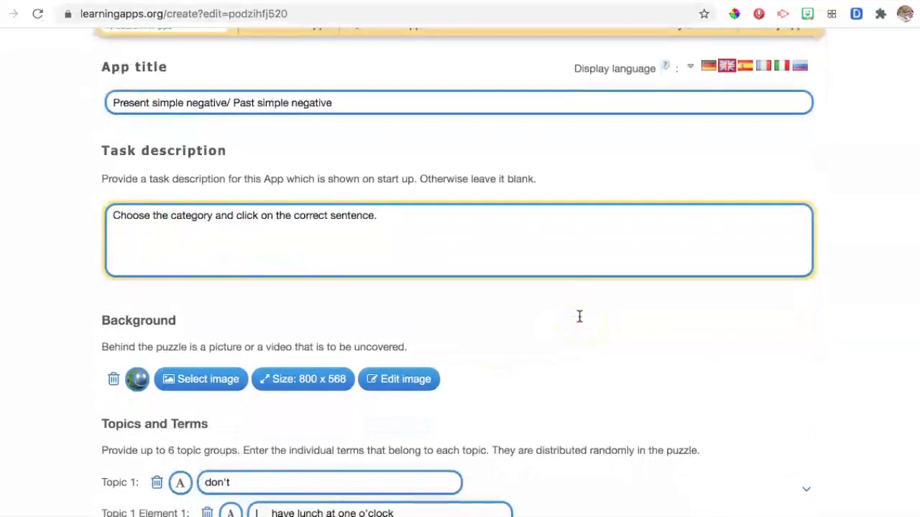
{"action": "left_click", "coordinate": [225, 378]}
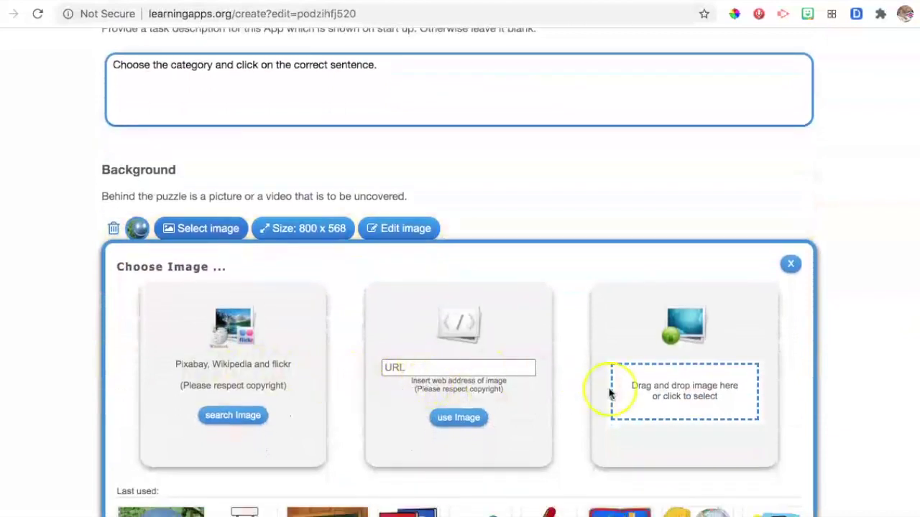
{"action": "left_click", "coordinate": [654, 395]}
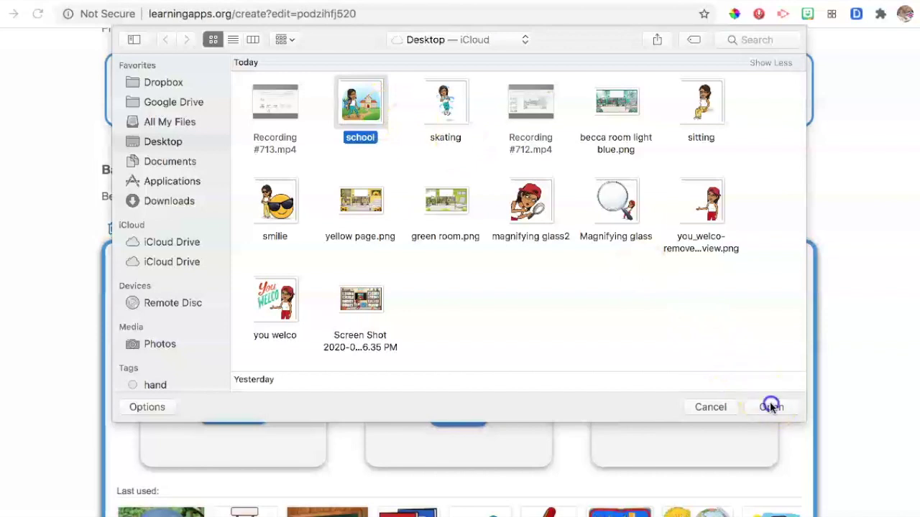
{"action": "left_click", "coordinate": [770, 407]}
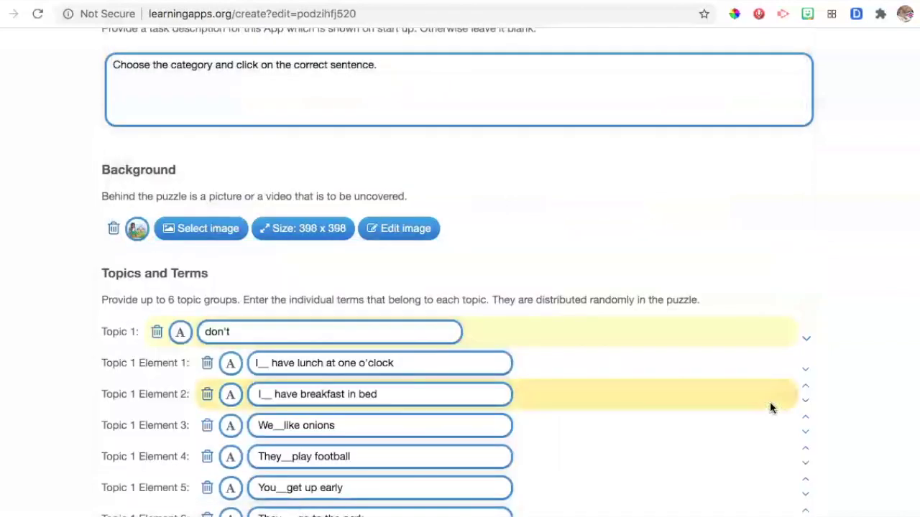
- Append 'Adapted by' and the account's display name to the end of the task description
{"action": "scroll", "coordinate": [680, 316], "scroll_direction": "up", "scroll_amount": 1}
{"action": "scroll", "coordinate": [680, 318], "scroll_direction": "up", "scroll_amount": 5}
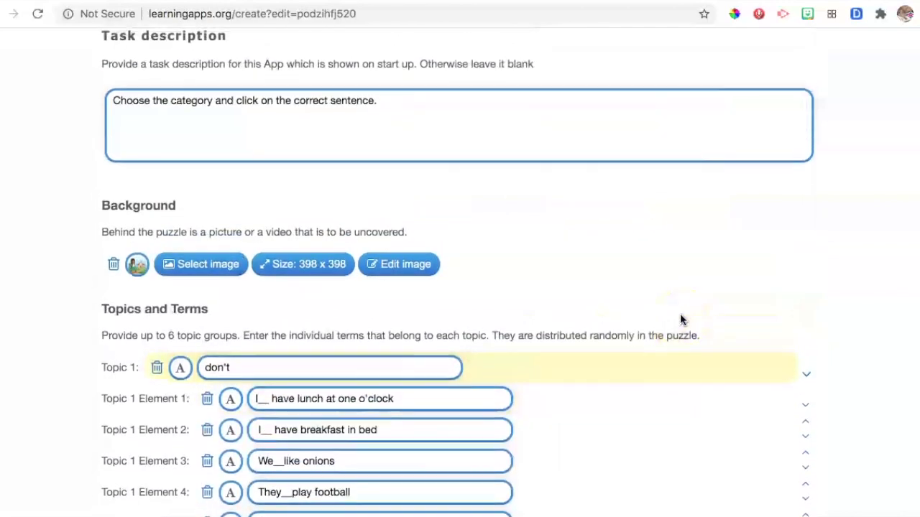
{"action": "scroll", "coordinate": [680, 319], "scroll_direction": "up", "scroll_amount": 2}
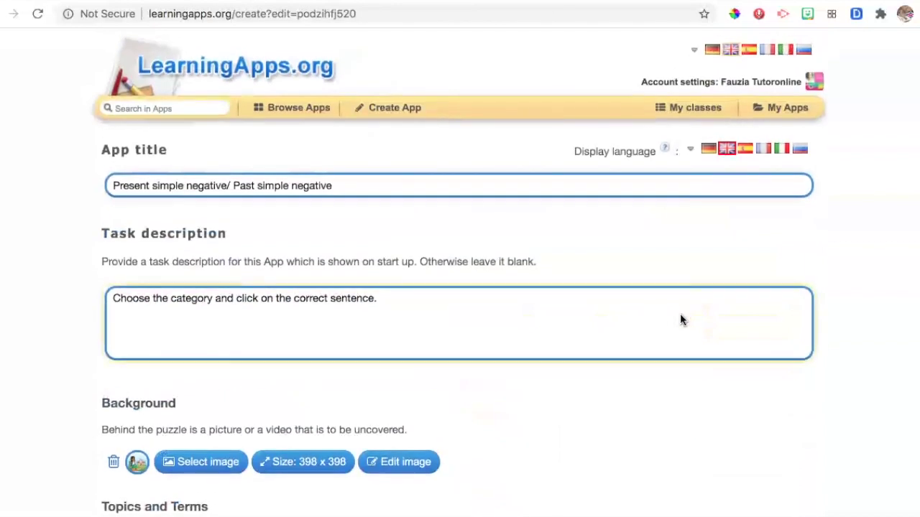
{"action": "left_click", "coordinate": [401, 289]}
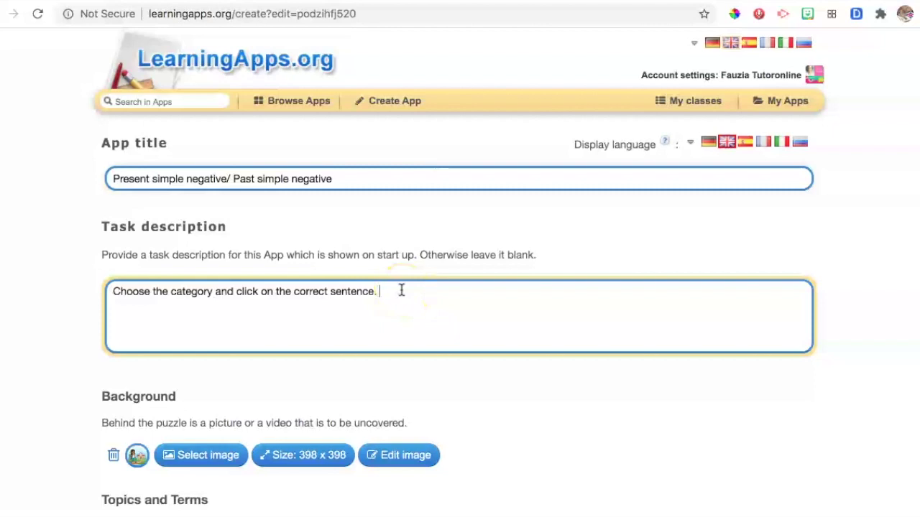
{"action": "type", "text": "Adapted by Fau"}
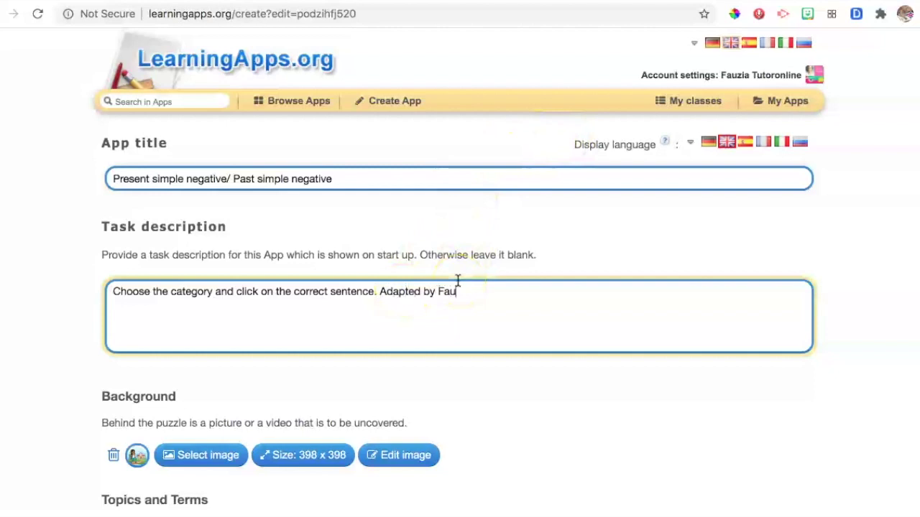
{"action": "type", "text": "zia T"}
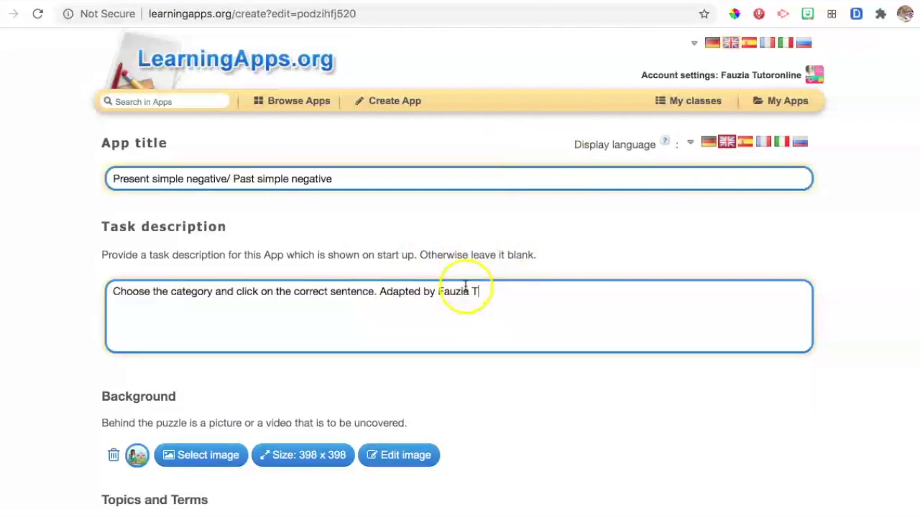
{"action": "type", "text": "utoronline"}
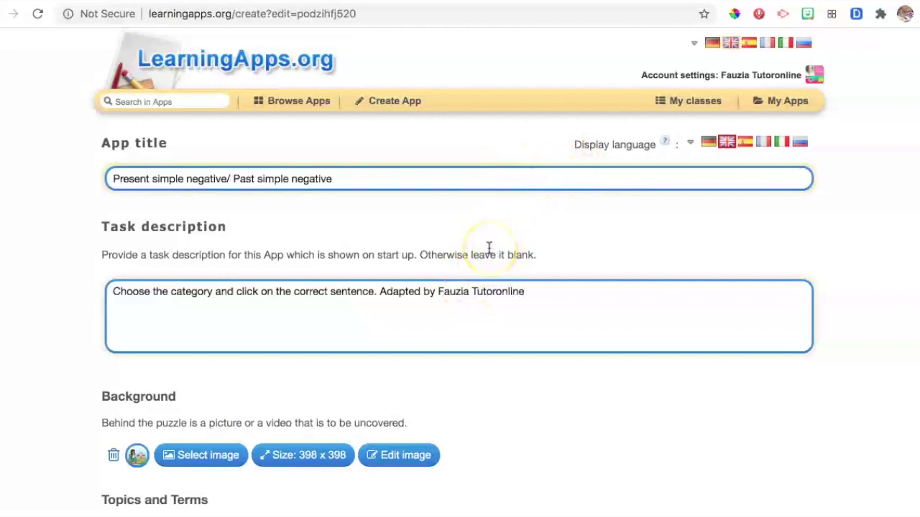
- Review the topics, card size, feedback and help sections of the copied exercise, and save the app
{"action": "scroll", "coordinate": [489, 247], "scroll_direction": "down", "scroll_amount": 20}
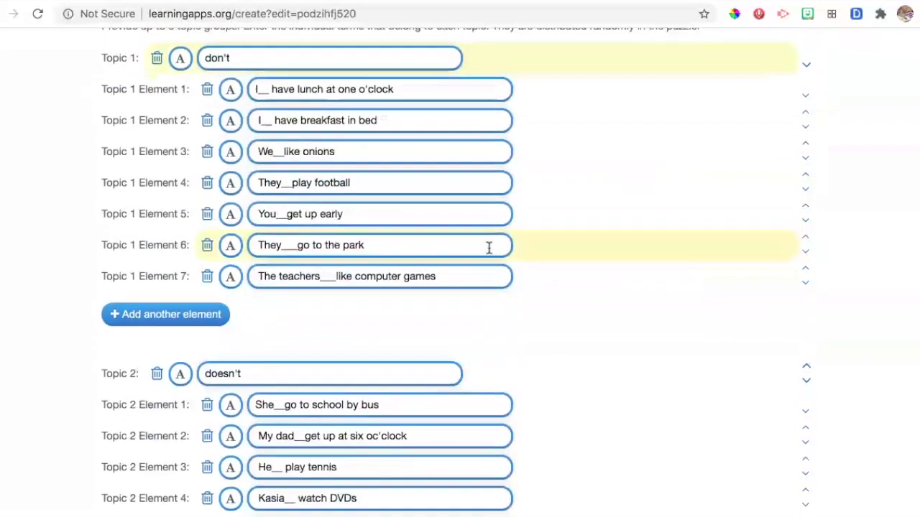
{"action": "scroll", "coordinate": [488, 248], "scroll_direction": "down", "scroll_amount": 15}
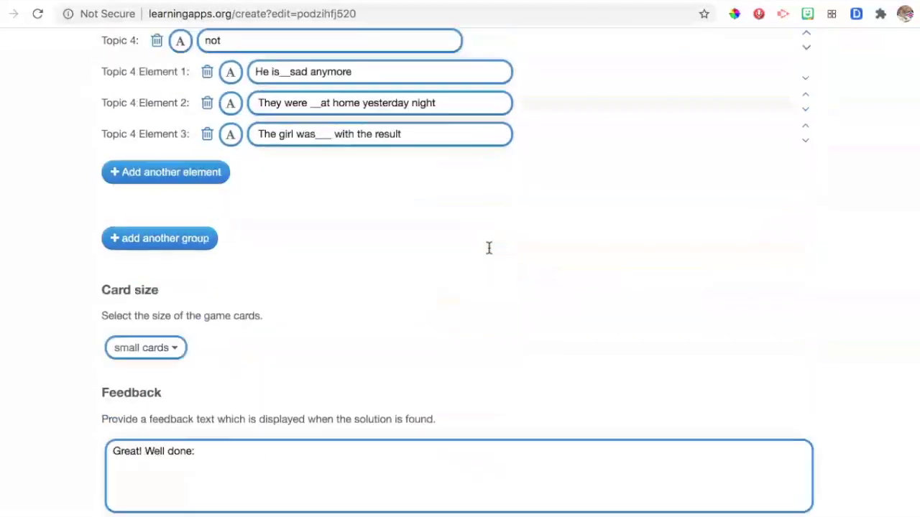
{"action": "scroll", "coordinate": [489, 248], "scroll_direction": "down", "scroll_amount": 5}
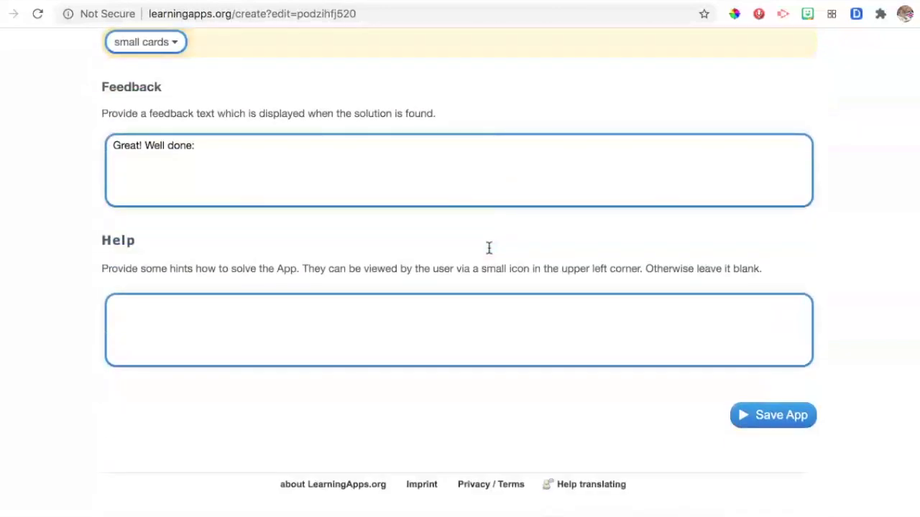
{"action": "scroll", "coordinate": [489, 248], "scroll_direction": "up", "scroll_amount": 4}
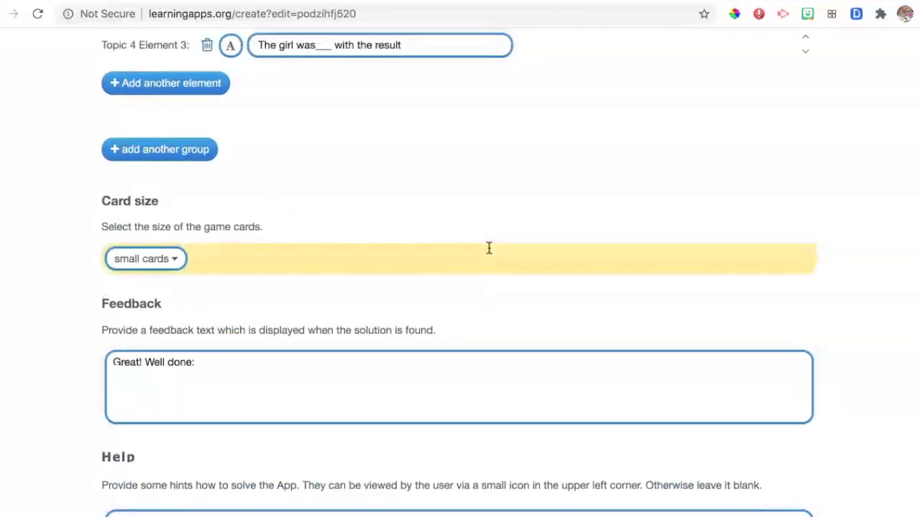
{"action": "scroll", "coordinate": [489, 248], "scroll_direction": "down", "scroll_amount": 4}
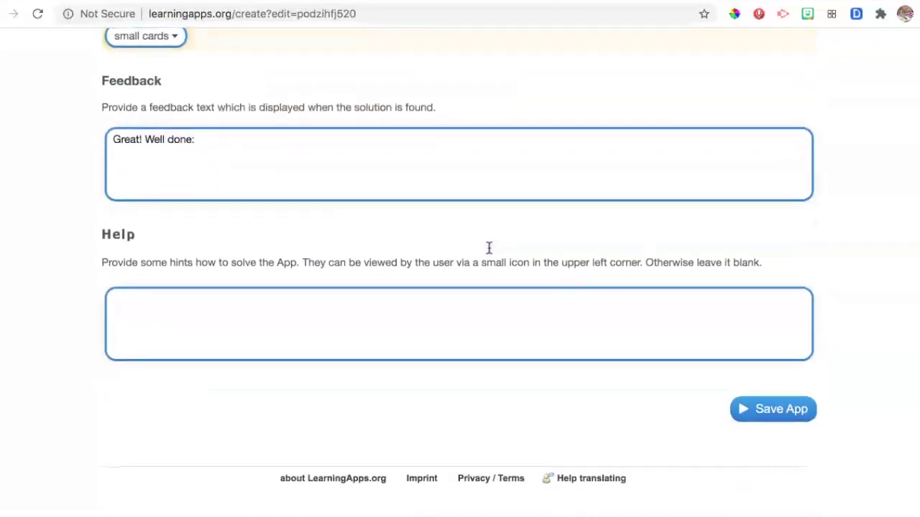
{"action": "left_click", "coordinate": [742, 422]}
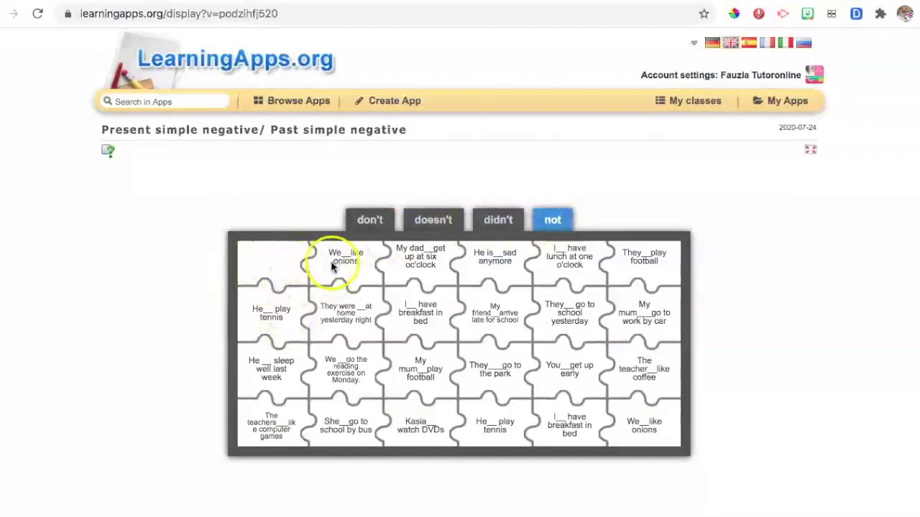
- Test the puzzle by matching 'We__like onions' to don't, 'My dad__get up at six oc'clock' to doesn't, and 'He is__sad anymore' to not
{"action": "left_click", "coordinate": [371, 222]}
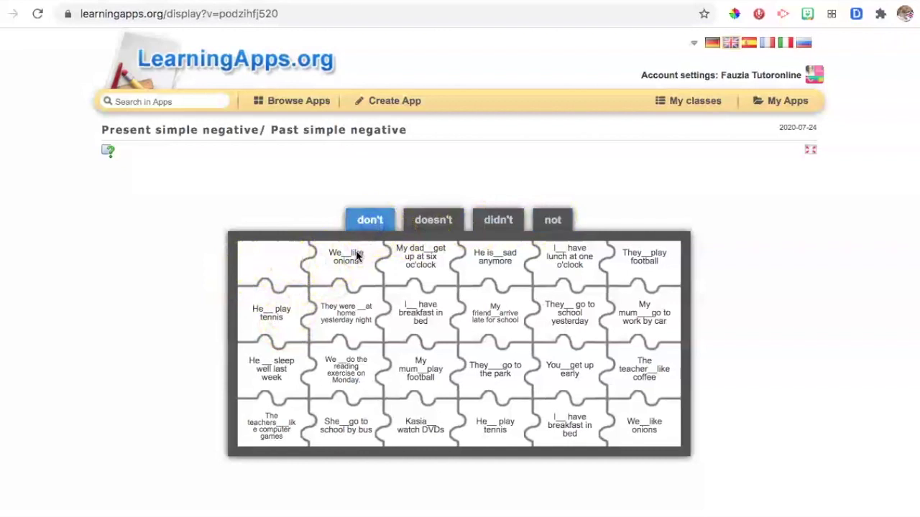
{"action": "left_click", "coordinate": [357, 256]}
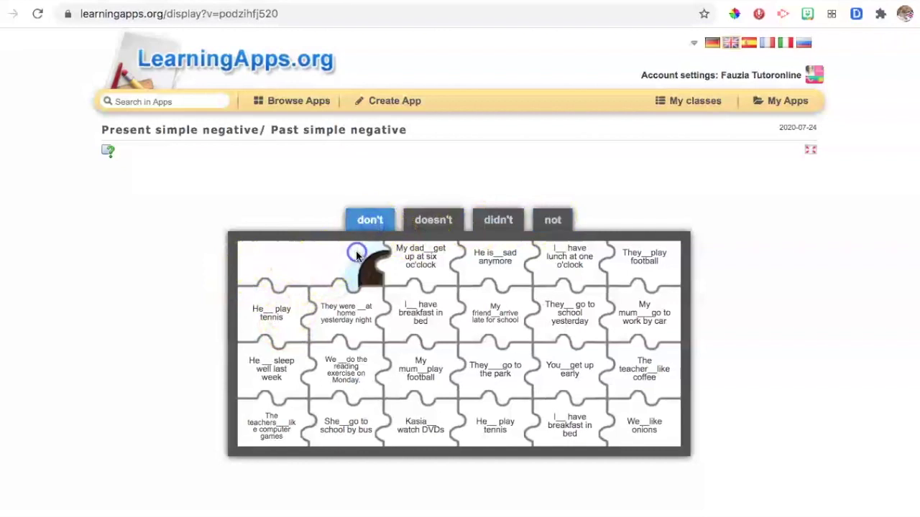
{"action": "left_click", "coordinate": [429, 223]}
{"action": "left_click", "coordinate": [480, 257]}
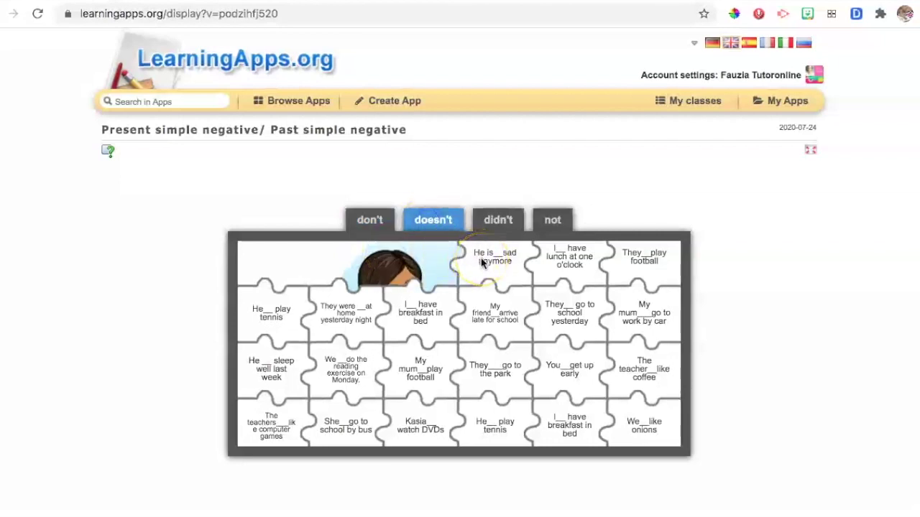
{"action": "left_click", "coordinate": [551, 222]}
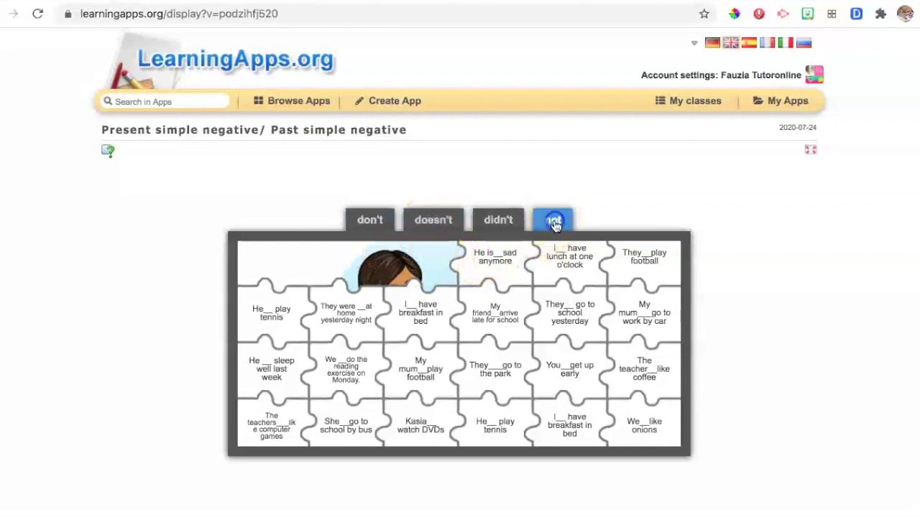
{"action": "left_click", "coordinate": [499, 274]}
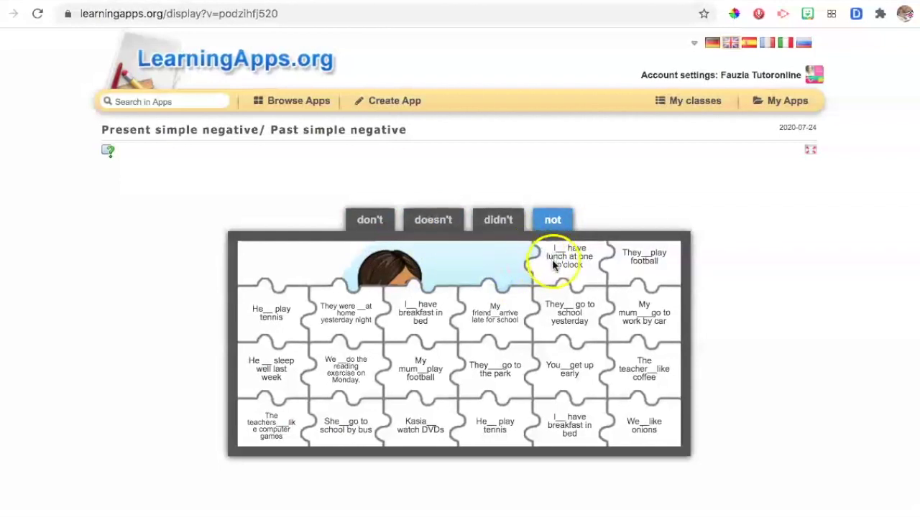
- Try 'I__ have lunch at one o'clock' under didn't, dismiss the feedback, and match the card to don't
{"action": "left_click", "coordinate": [501, 227]}
{"action": "left_click", "coordinate": [571, 251]}
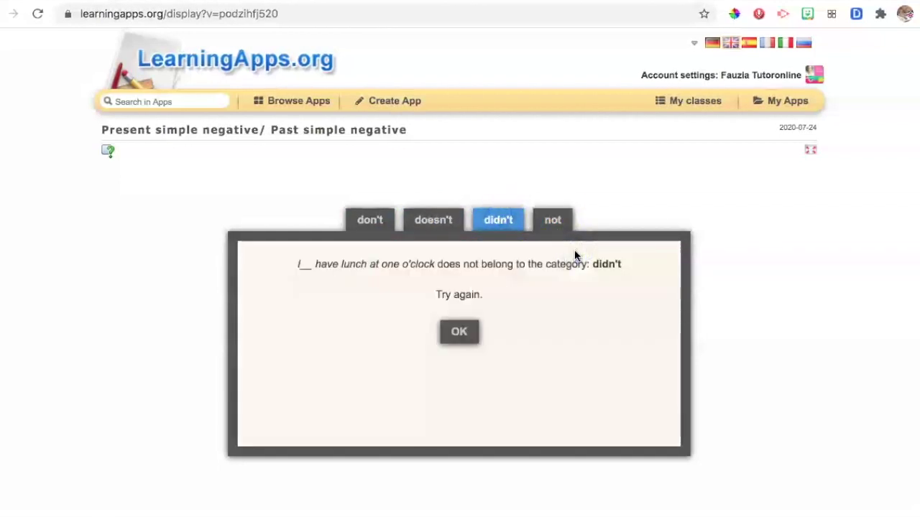
{"action": "left_click", "coordinate": [457, 332]}
{"action": "left_click", "coordinate": [370, 220]}
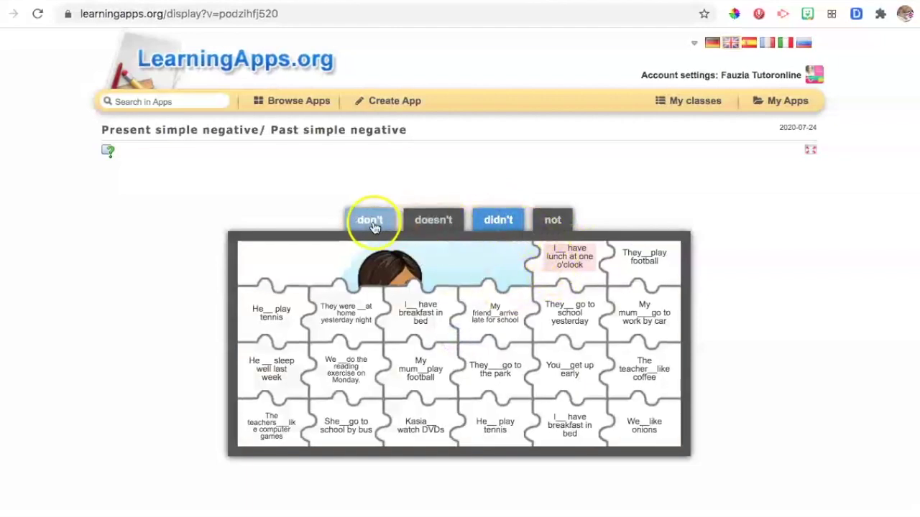
{"action": "left_click", "coordinate": [575, 255]}
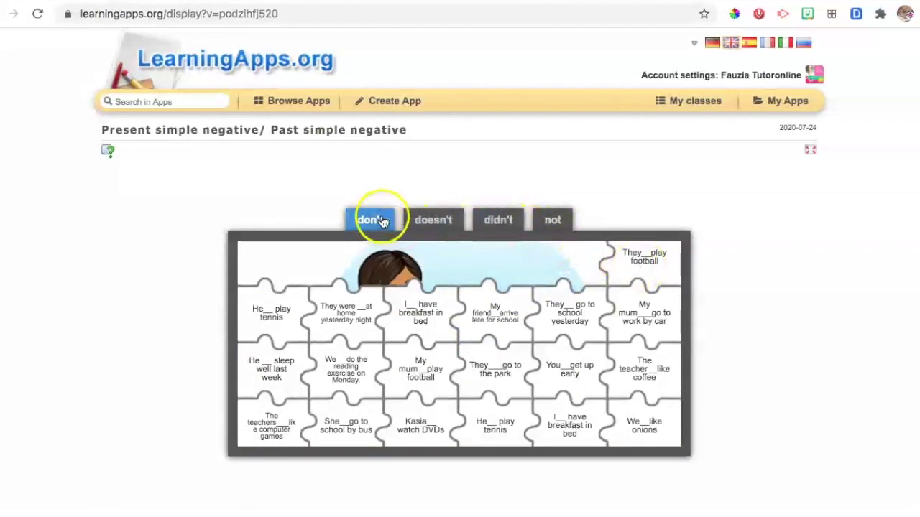
- Match 'They__play football' to don't, 'He__ play tennis' to doesn't, and 'They were __at home yesterday night' to not
{"action": "left_click", "coordinate": [642, 263]}
{"action": "left_click", "coordinate": [429, 221]}
{"action": "left_click", "coordinate": [266, 301]}
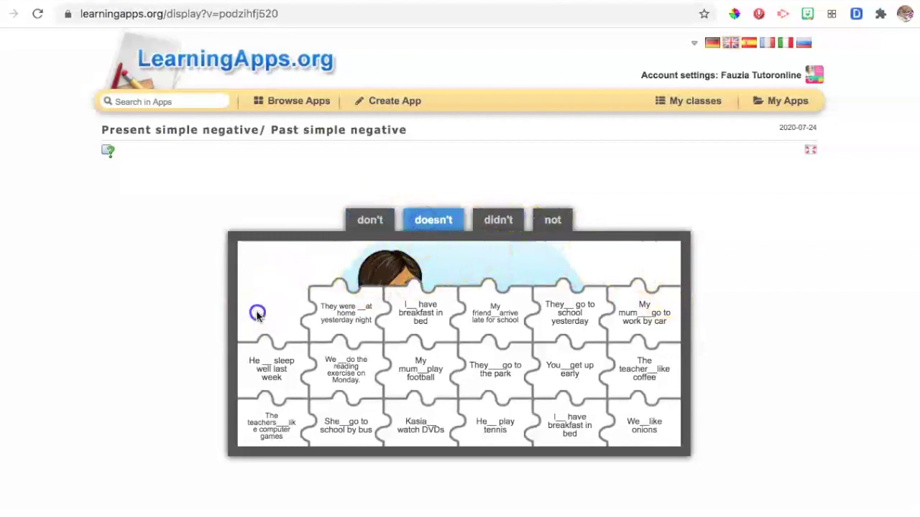
{"action": "left_click", "coordinate": [552, 221]}
{"action": "left_click", "coordinate": [340, 304]}
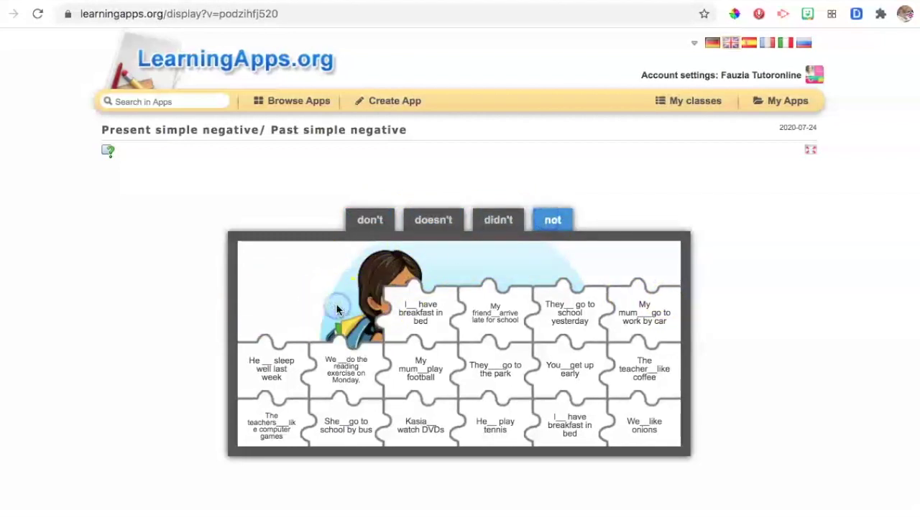
- Match 'I__ have breakfast in bed' to don't and 'My friend__arrive late for school' to doesn't
{"action": "left_click", "coordinate": [370, 221]}
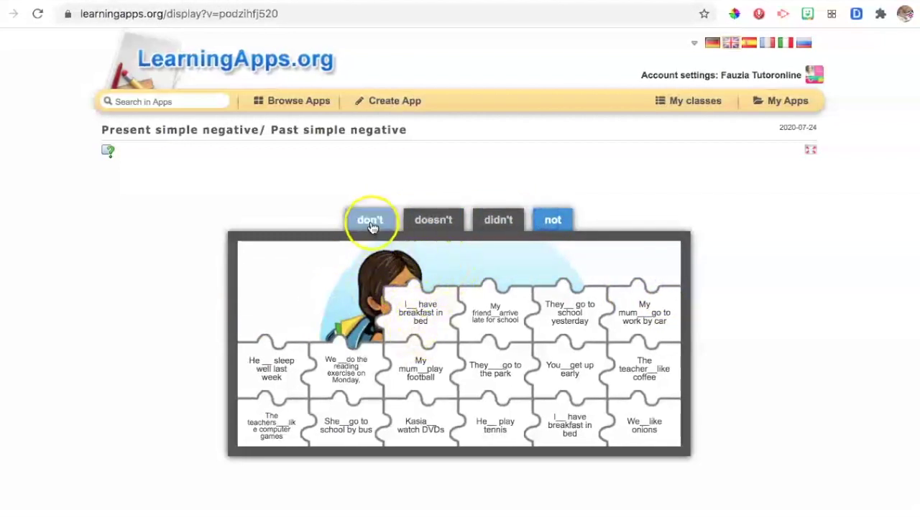
{"action": "left_click", "coordinate": [423, 312]}
{"action": "left_click", "coordinate": [433, 221]}
{"action": "left_click", "coordinate": [495, 310]}
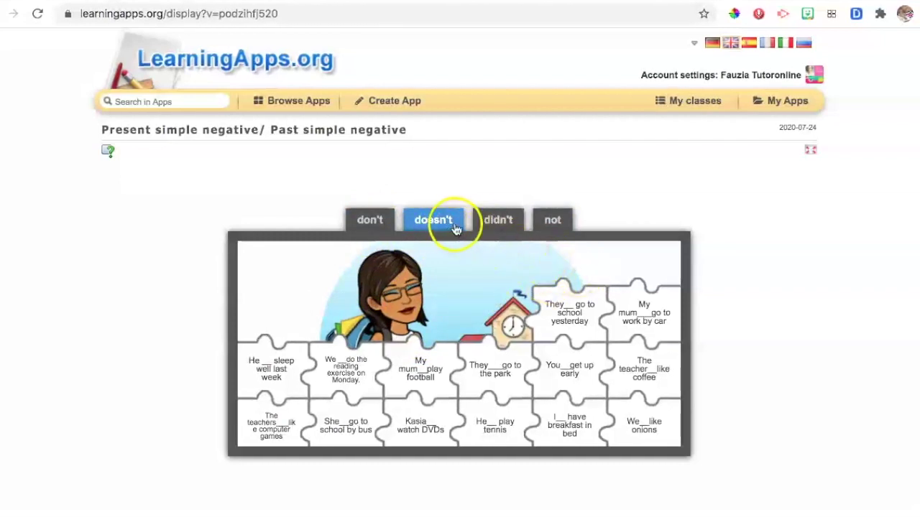
- Match 'They__ go to school yesterday' to didn't and 'My mum___go to work by car' to doesn't
{"action": "left_click", "coordinate": [370, 221]}
{"action": "left_click", "coordinate": [498, 221]}
{"action": "left_click", "coordinate": [564, 315]}
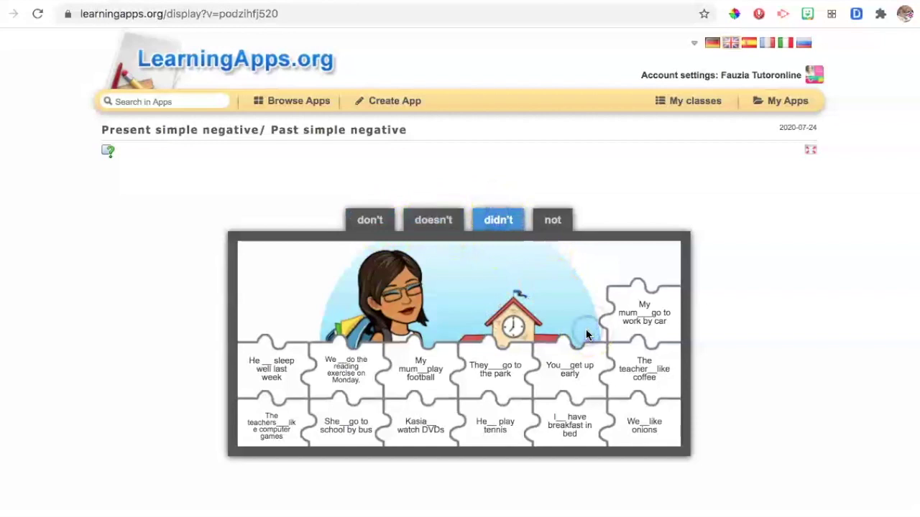
{"action": "left_click", "coordinate": [433, 221]}
{"action": "left_click", "coordinate": [642, 321]}
- Match 'He __ sleep well last week' and 'We __do the reading exercise on Monday' to didn't, and 'My mum__play football' to doesn't
{"action": "left_click", "coordinate": [284, 377]}
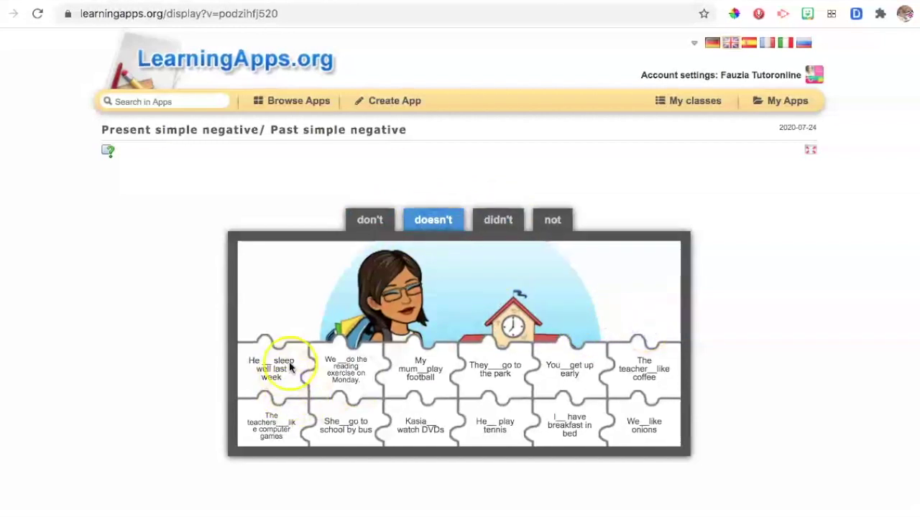
{"action": "left_click", "coordinate": [506, 221]}
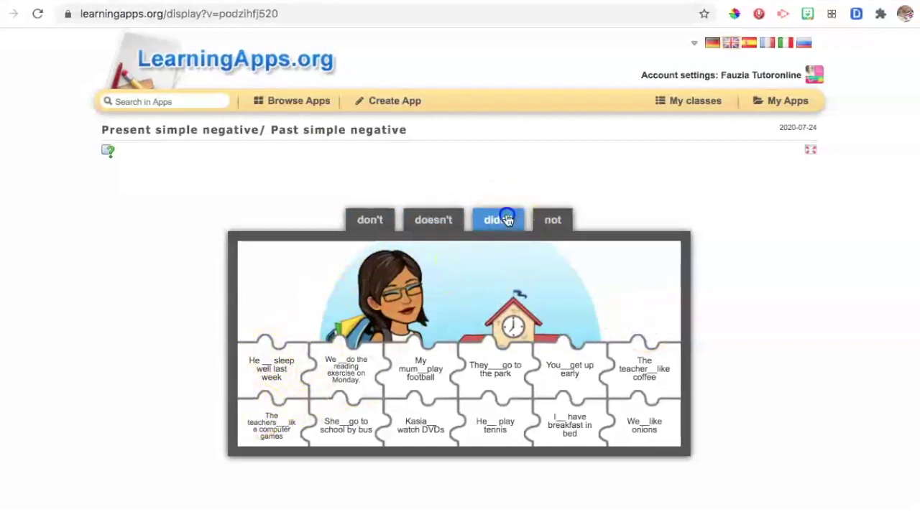
{"action": "left_click", "coordinate": [275, 368]}
{"action": "left_click", "coordinate": [350, 387]}
{"action": "left_click", "coordinate": [435, 219]}
{"action": "left_click", "coordinate": [423, 365]}
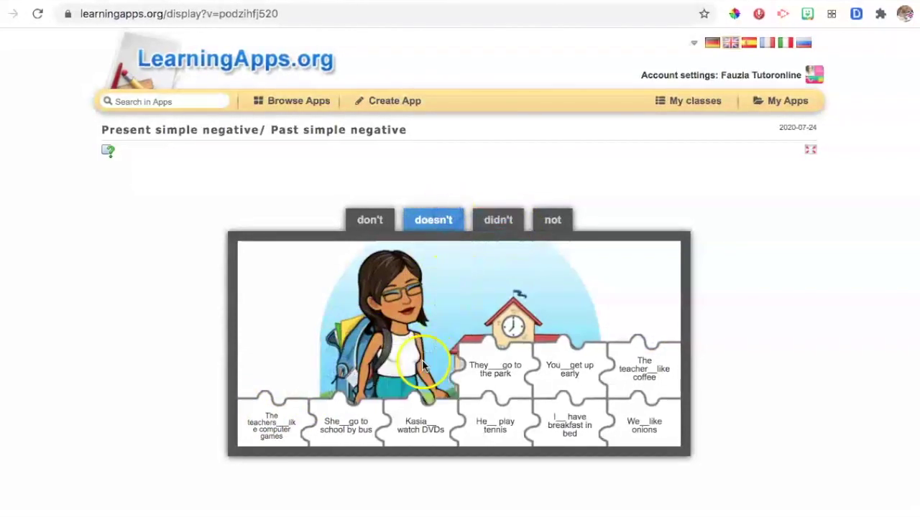
- Try 'They___go to the park' under didn't, dismiss the feedback, and match it and 'You__get up early' to don't
{"action": "left_click", "coordinate": [485, 228]}
{"action": "left_click", "coordinate": [507, 367]}
{"action": "left_click", "coordinate": [468, 333]}
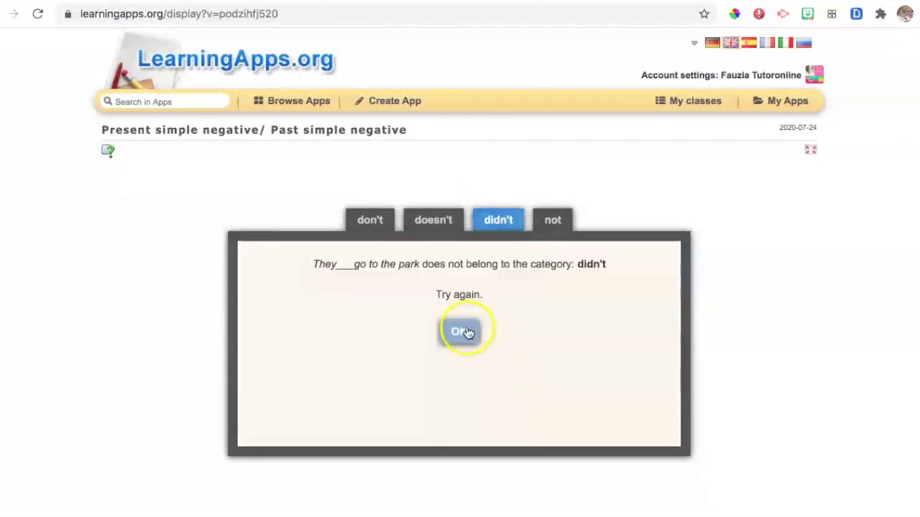
{"action": "left_click", "coordinate": [370, 220]}
{"action": "left_click", "coordinate": [484, 346]}
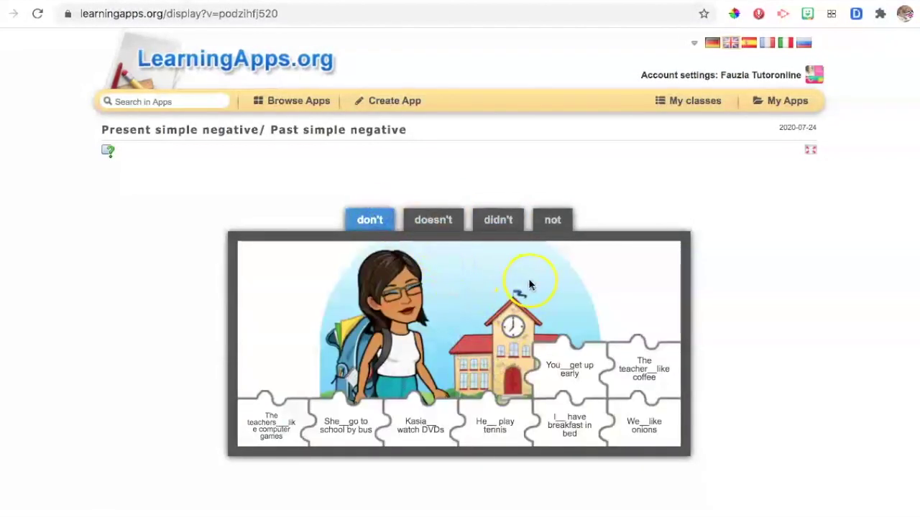
{"action": "left_click", "coordinate": [569, 369]}
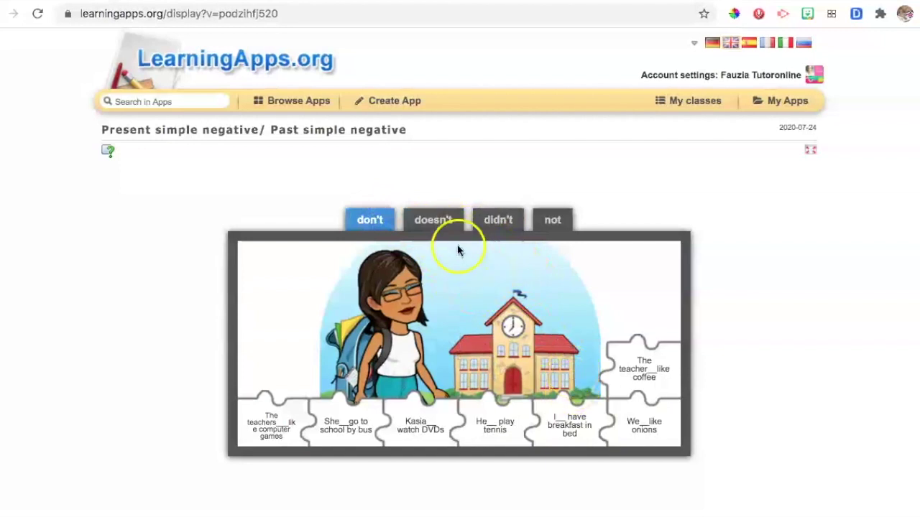
- Match 'The teacher__like coffee' to doesn't, try 'The teachers___like computer games' there too, and match that card to don't
{"action": "left_click", "coordinate": [433, 220]}
{"action": "left_click", "coordinate": [672, 388]}
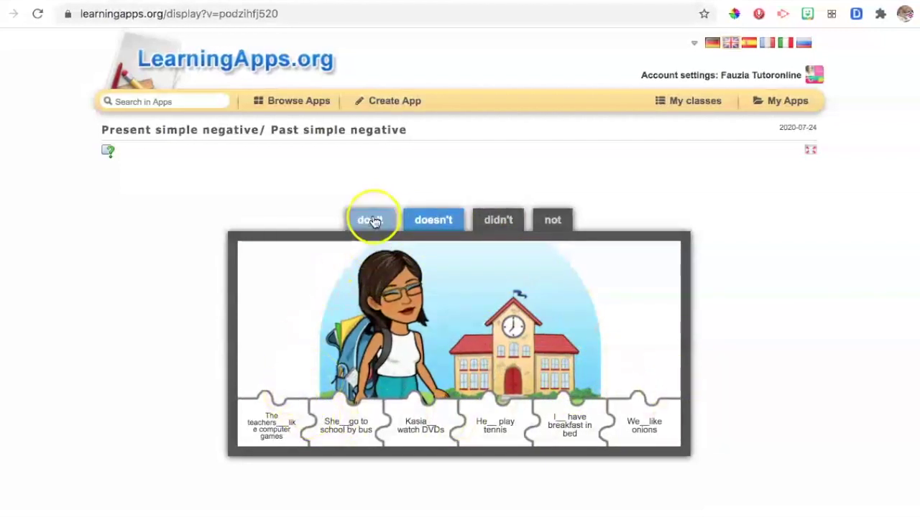
{"action": "left_click", "coordinate": [269, 424]}
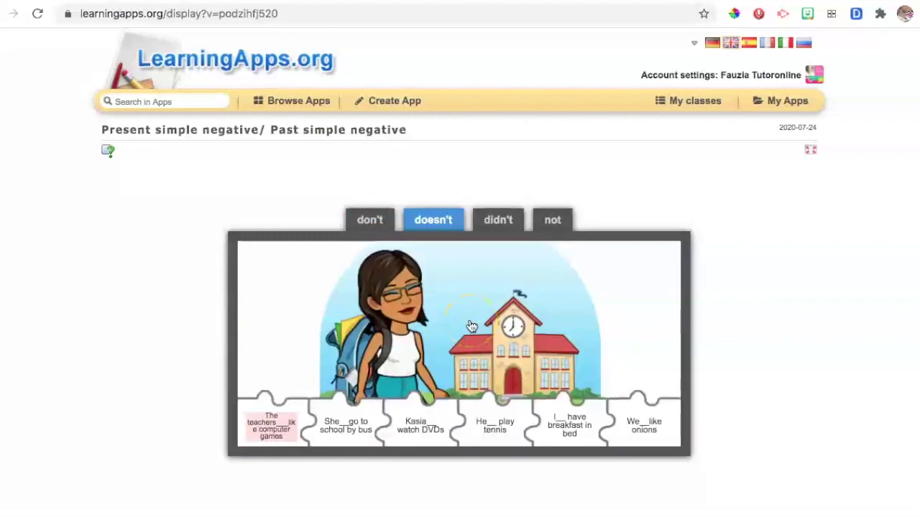
{"action": "left_click", "coordinate": [379, 222]}
{"action": "left_click", "coordinate": [280, 418]}
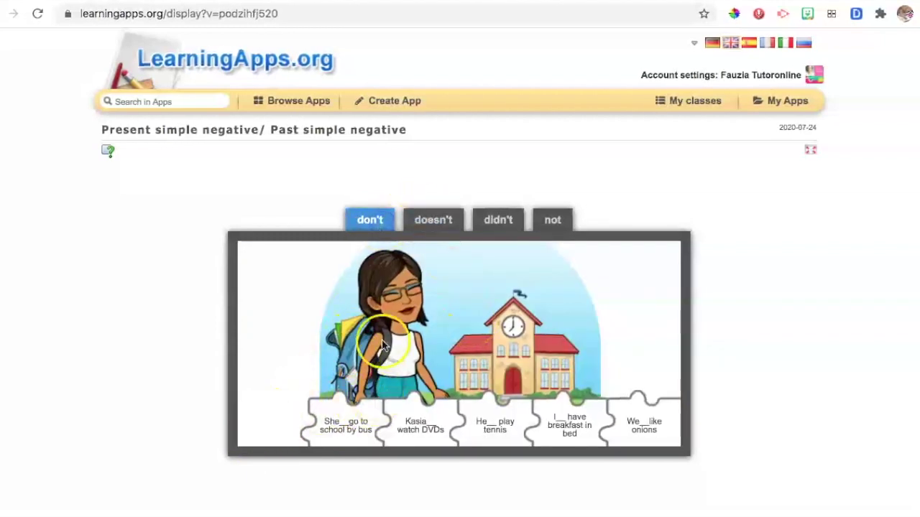
- Try 'She__go to school by bus' under don't, and match it, 'Kasia__ watch DVDs' and 'He__ play tennis' to doesn't
{"action": "left_click", "coordinate": [355, 424]}
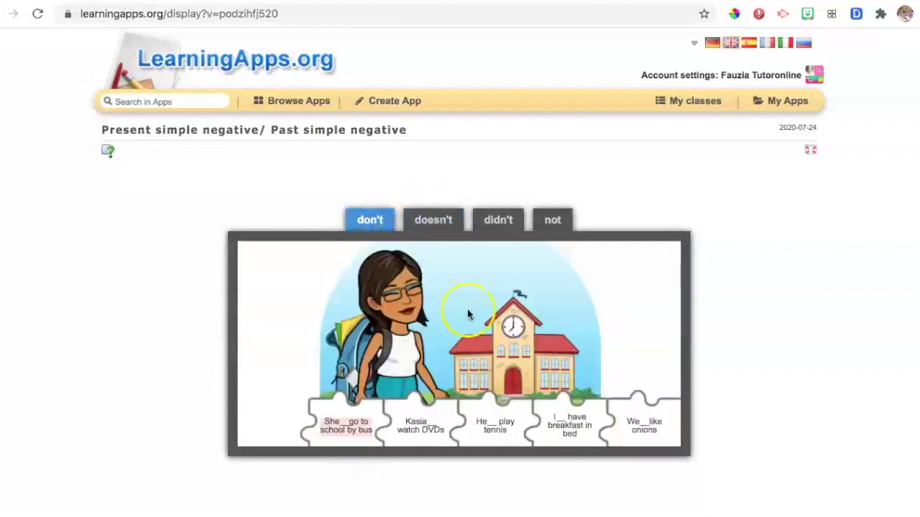
{"action": "left_click", "coordinate": [433, 220]}
{"action": "left_click", "coordinate": [357, 422]}
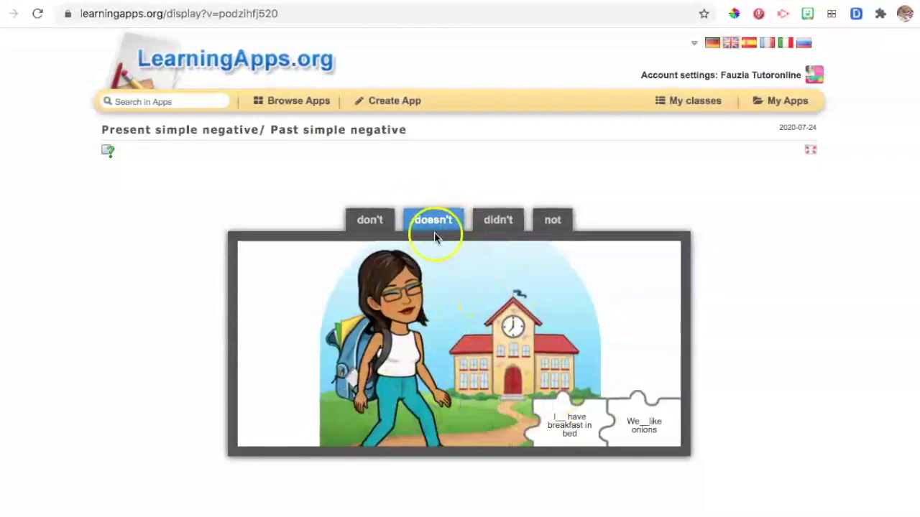
- Try the remaining 'I__ have breakfast in bed' under doesn't, then finish the puzzle by matching it and 'We__like onions' to don't
{"action": "left_click", "coordinate": [589, 425]}
{"action": "left_click", "coordinate": [460, 330]}
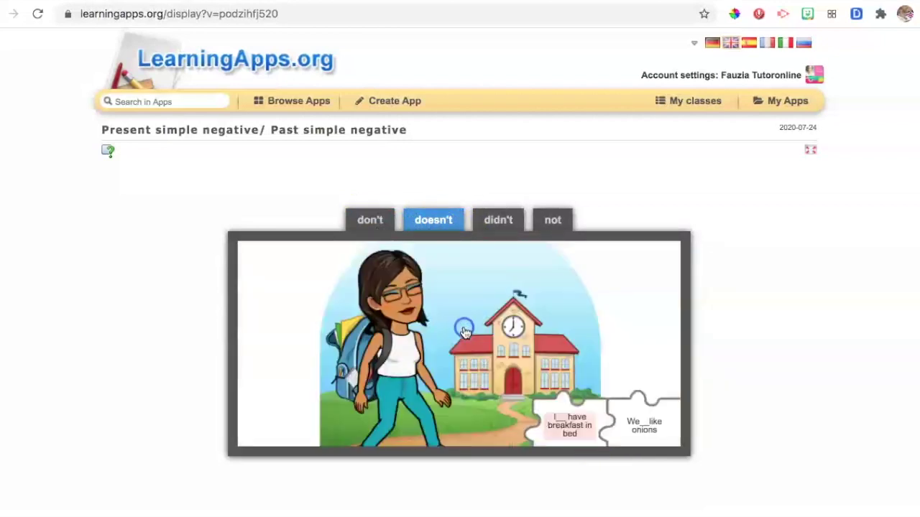
{"action": "left_click", "coordinate": [369, 224]}
{"action": "left_click", "coordinate": [554, 416]}
{"action": "left_click", "coordinate": [637, 419]}
{"action": "left_click", "coordinate": [460, 302]}
- Take the puzzle's embed code from its sharing options, switch to Genially, and insert it into the classroom page
{"action": "scroll", "coordinate": [802, 294], "scroll_direction": "down", "scroll_amount": 4}
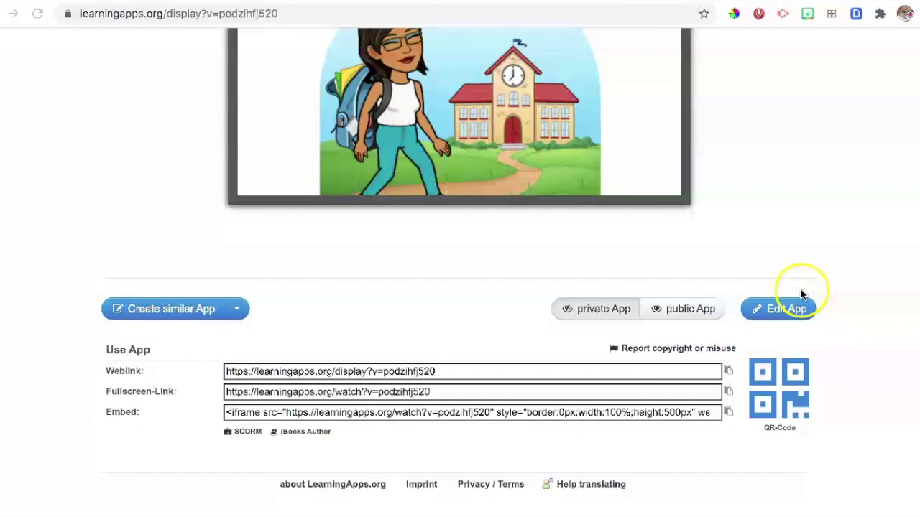
{"action": "scroll", "coordinate": [802, 294], "scroll_direction": "up", "scroll_amount": 1}
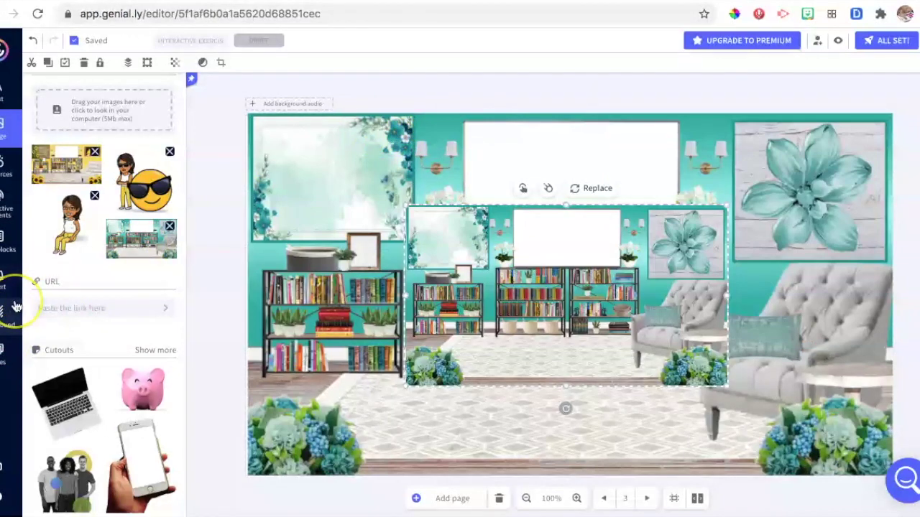
{"action": "key", "text": "ctrl+plus"}
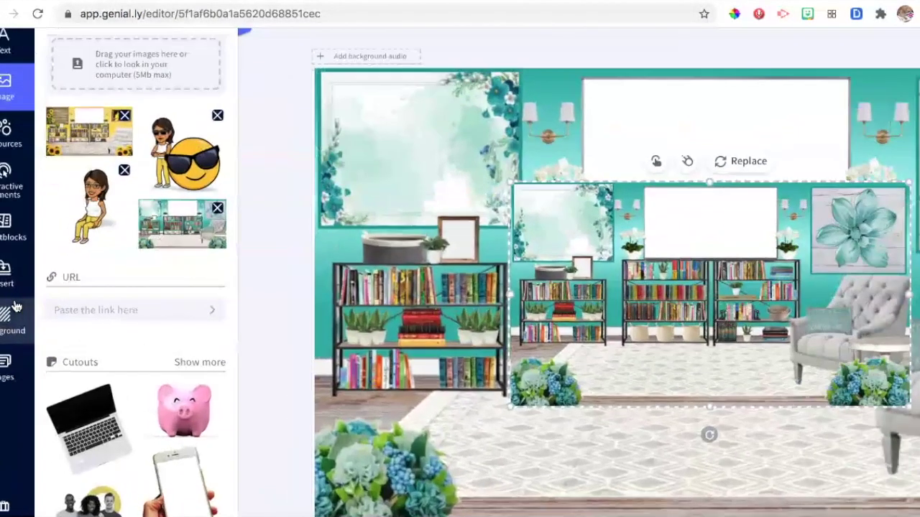
{"action": "key", "text": "ctrl+plus"}
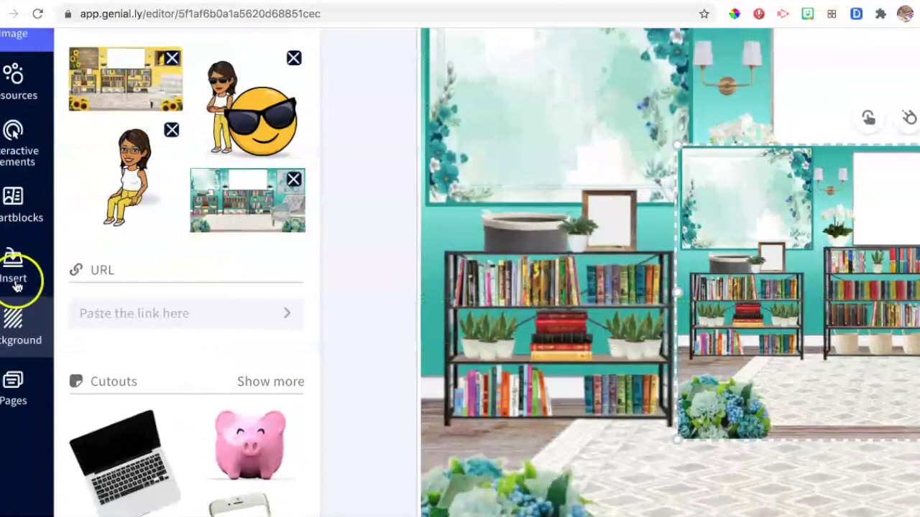
{"action": "left_click", "coordinate": [18, 274]}
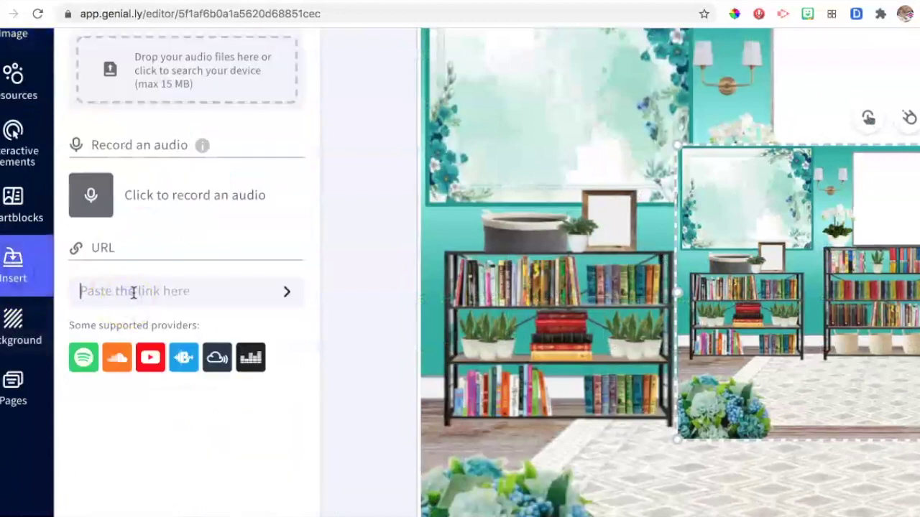
{"action": "key", "text": "ctrl+v"}
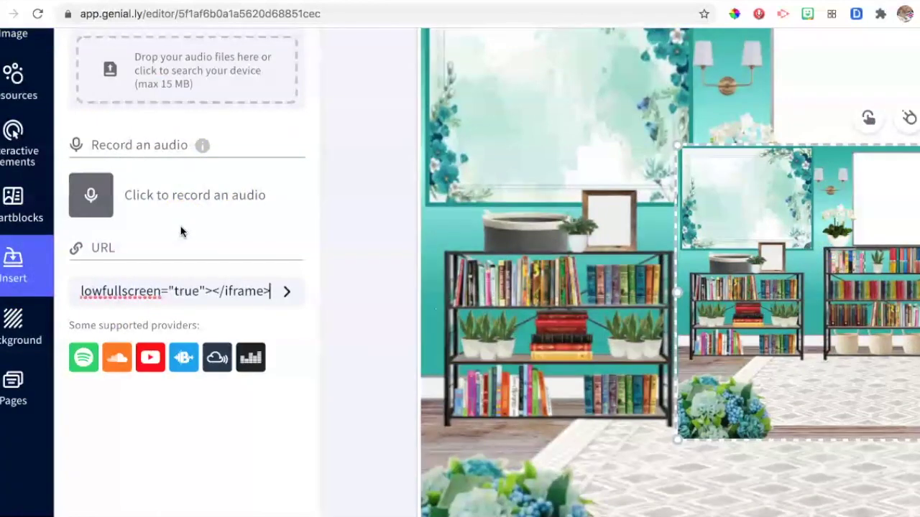
{"action": "scroll", "coordinate": [231, 385], "scroll_direction": "right", "scroll_amount": 3}
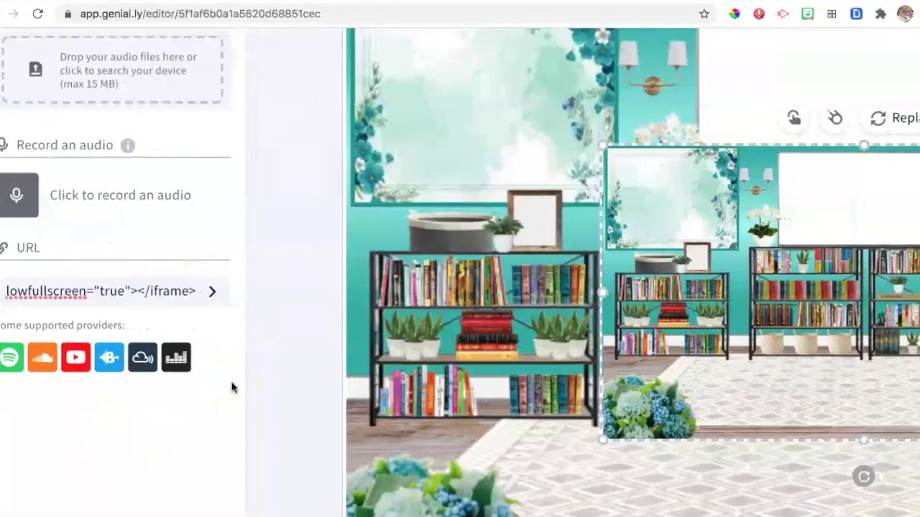
{"action": "key", "text": "Return"}
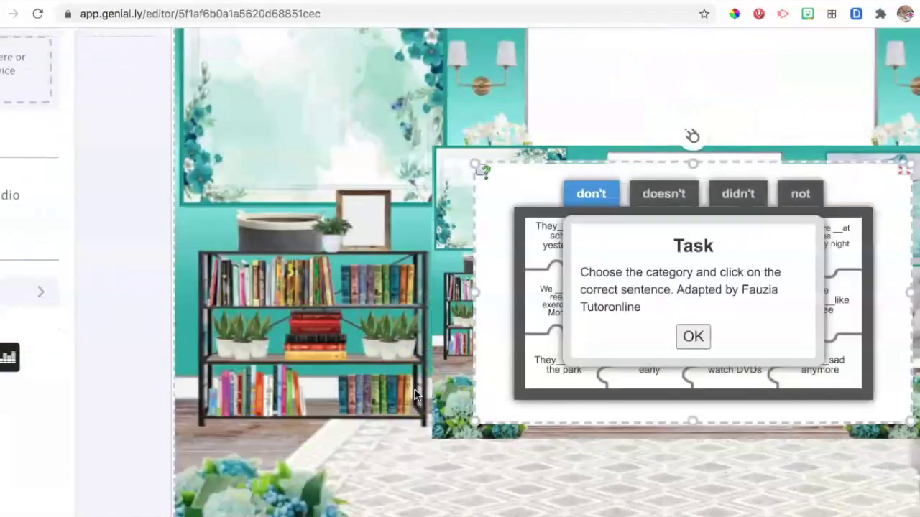
- Shrink the embedded puzzle and position it inside the large whiteboard on the classroom's back wall
{"action": "scroll", "coordinate": [342, 389], "scroll_direction": "down", "scroll_amount": 5}
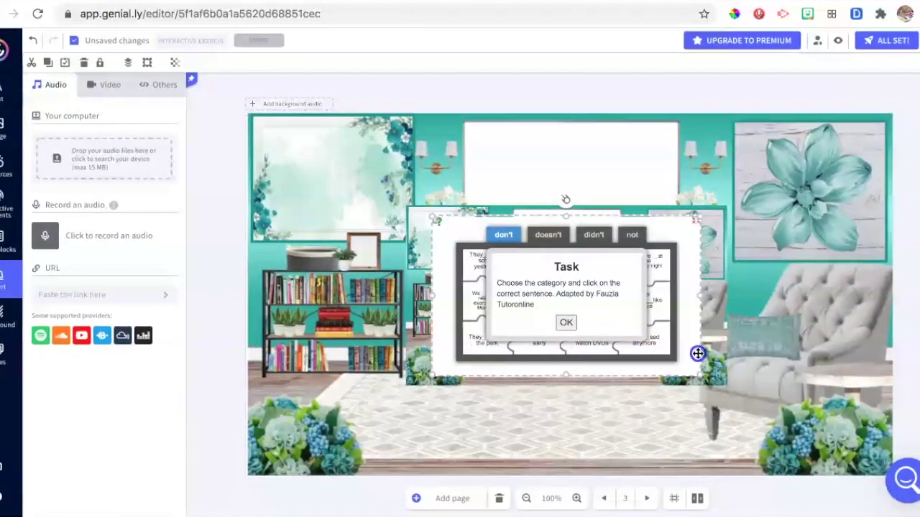
{"action": "left_click_drag", "start_coordinate": [698, 373], "coordinate": [645, 219]}
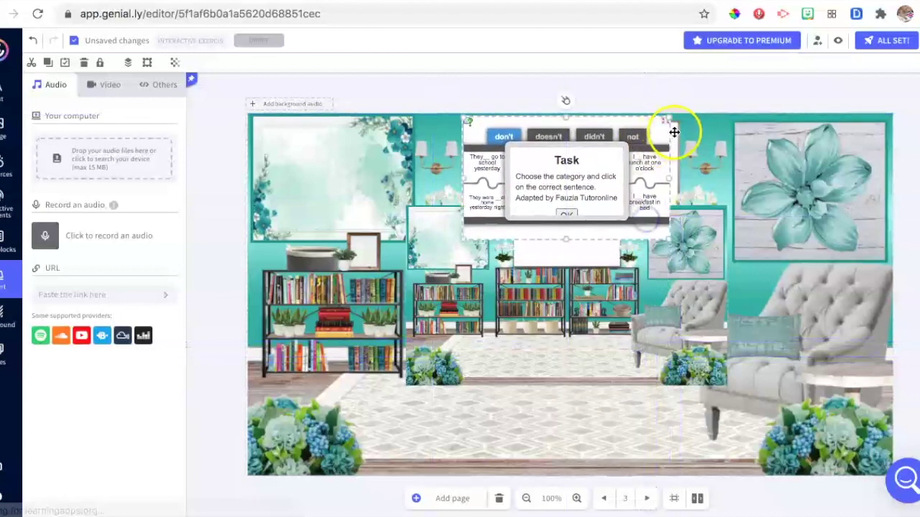
{"action": "left_click_drag", "start_coordinate": [670, 116], "coordinate": [667, 124]}
{"action": "left_click_drag", "start_coordinate": [663, 160], "coordinate": [666, 161]}
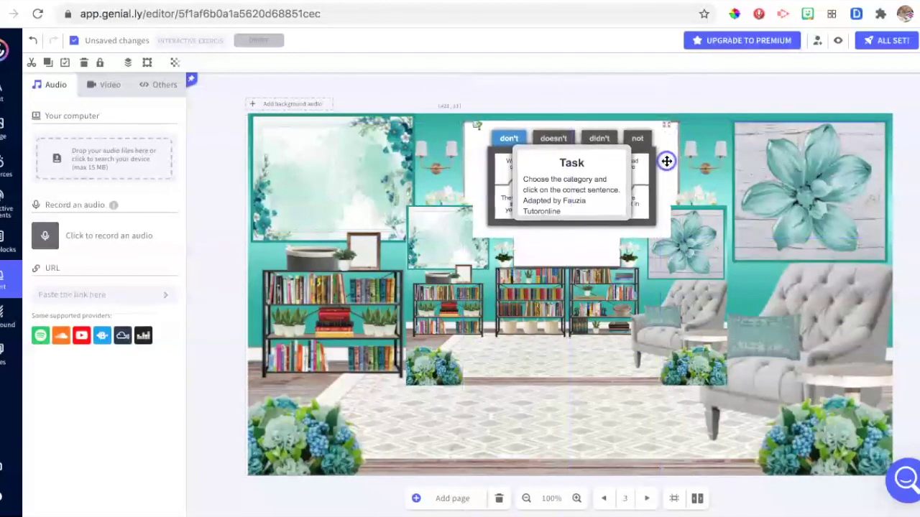
{"action": "left_click", "coordinate": [591, 239]}
{"action": "right_click", "coordinate": [576, 240]}
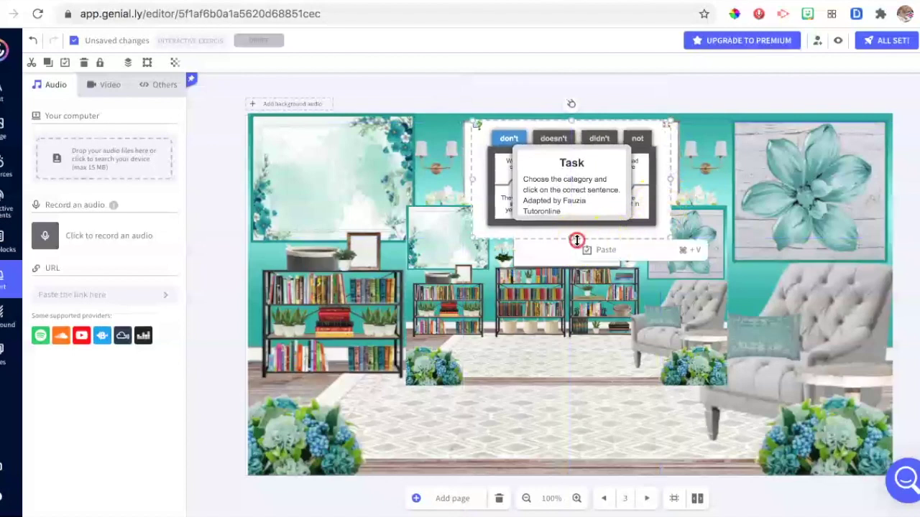
{"action": "left_click_drag", "start_coordinate": [571, 237], "coordinate": [571, 215]}
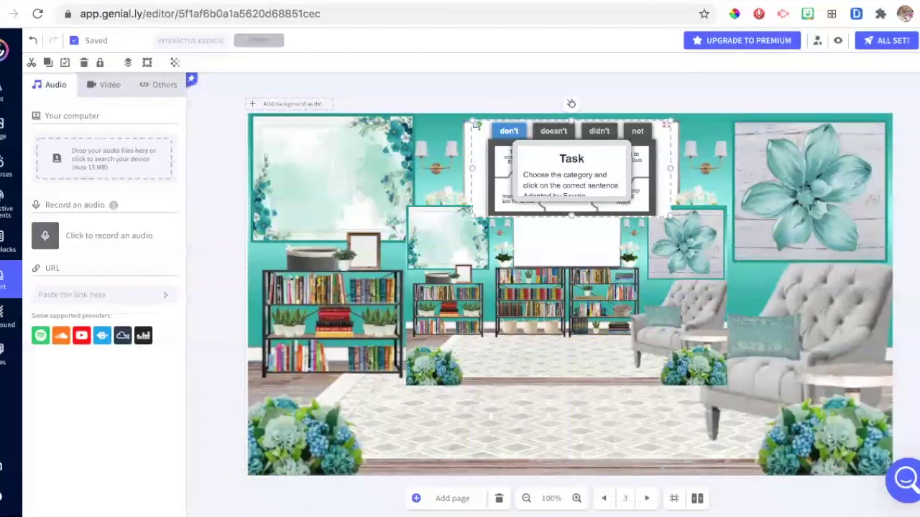
- Add a pointing-hand interactive button over the lower-right part of the embedded puzzle and rotate it slightly
{"action": "left_click", "coordinate": [10, 204]}
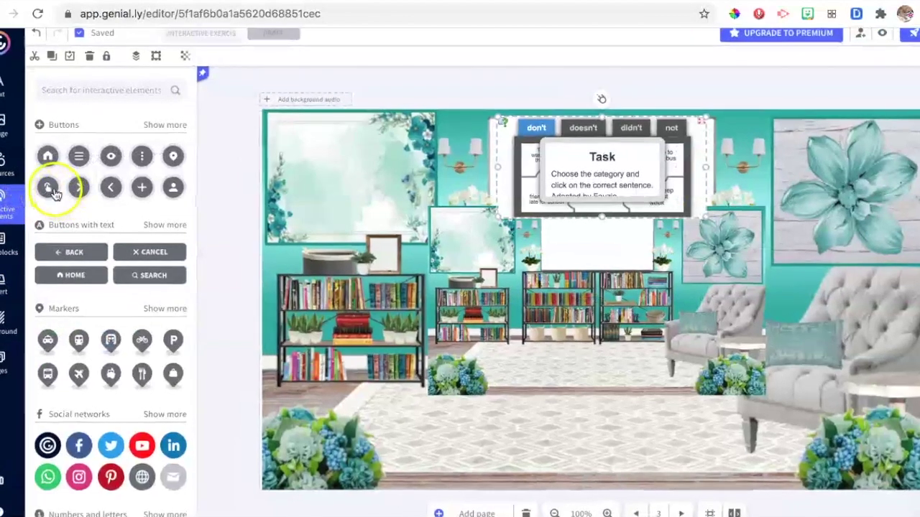
{"action": "left_click", "coordinate": [54, 193]}
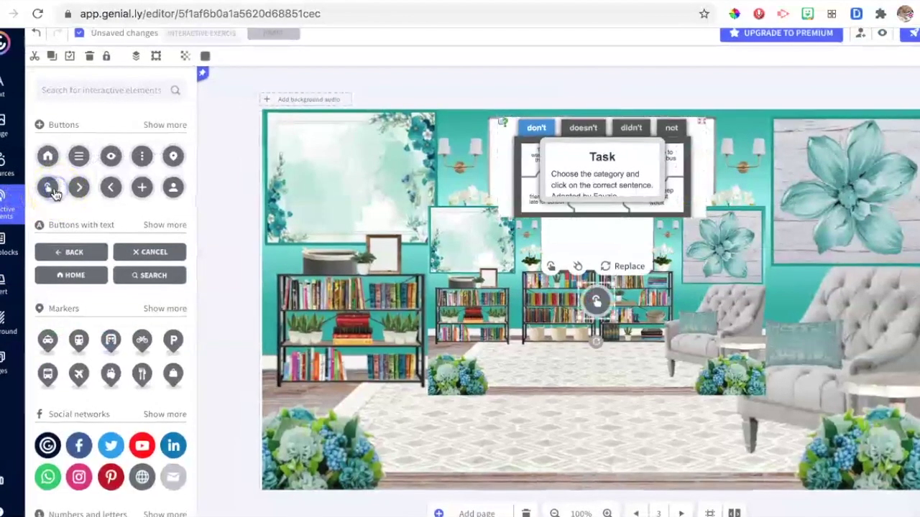
{"action": "left_click_drag", "start_coordinate": [598, 309], "coordinate": [644, 213]}
{"action": "left_click", "coordinate": [641, 247]}
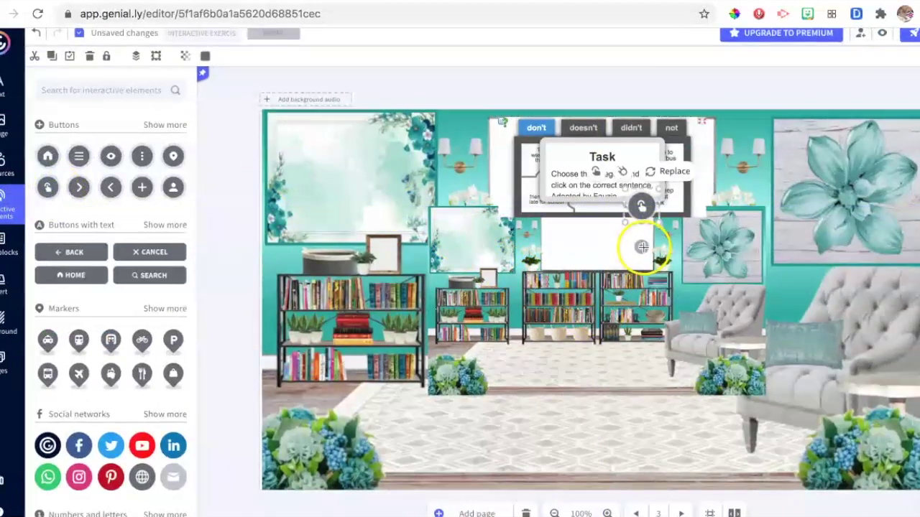
{"action": "left_click_drag", "start_coordinate": [644, 248], "coordinate": [654, 247]}
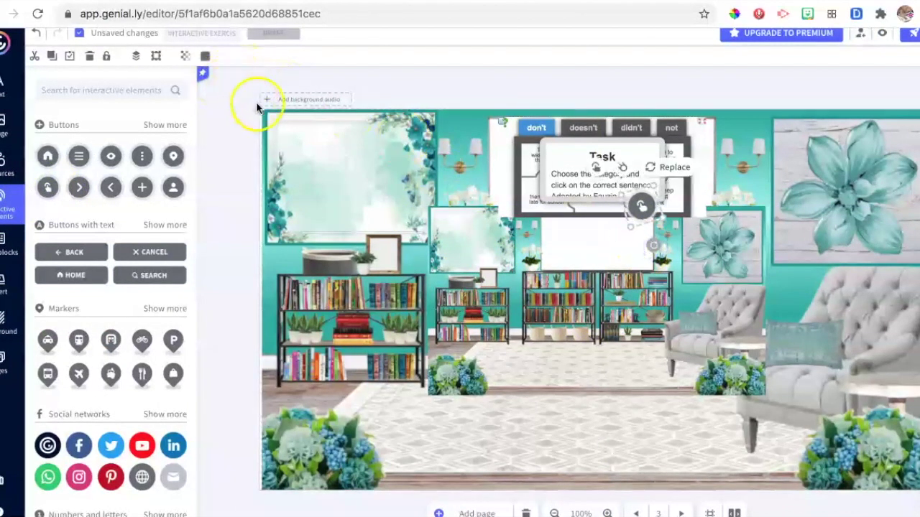
{"action": "scroll", "coordinate": [256, 100], "scroll_direction": "up", "scroll_amount": 1}
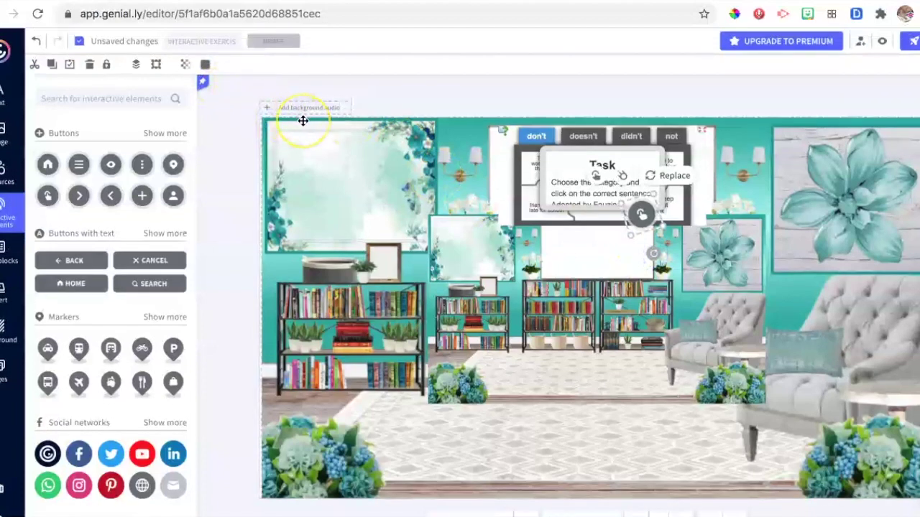
- Recolour the pointing-hand button on the embedded puzzle red (D61F19)
{"action": "scroll", "coordinate": [303, 121], "scroll_direction": "up", "scroll_amount": 3}
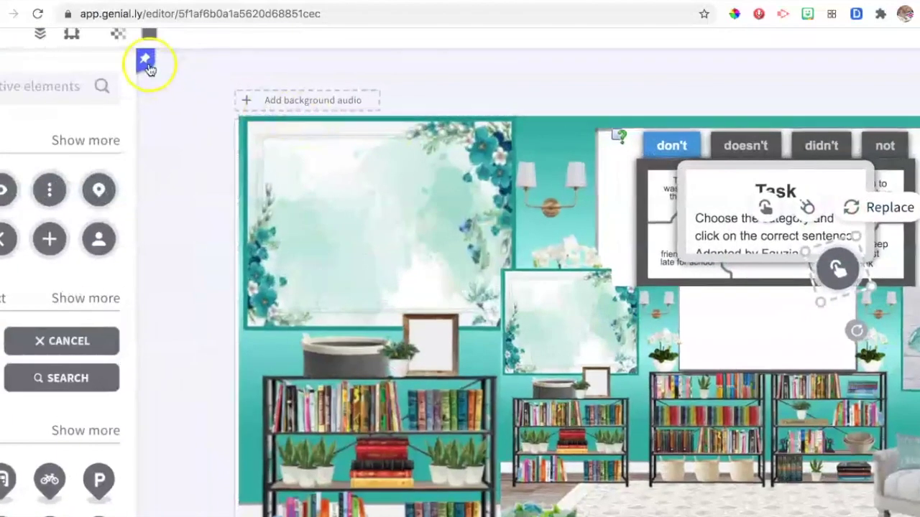
{"action": "scroll", "coordinate": [148, 68], "scroll_direction": "up", "scroll_amount": 2}
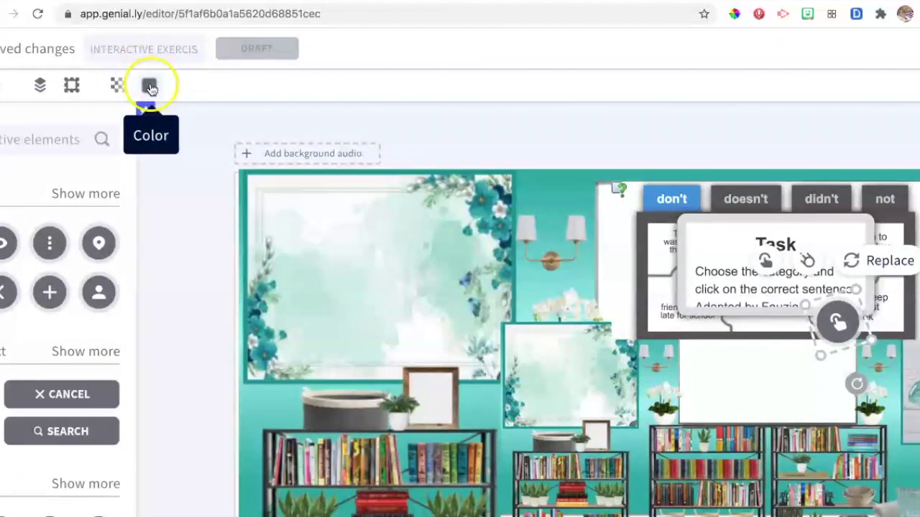
{"action": "left_click", "coordinate": [150, 87]}
{"action": "left_click", "coordinate": [190, 425]}
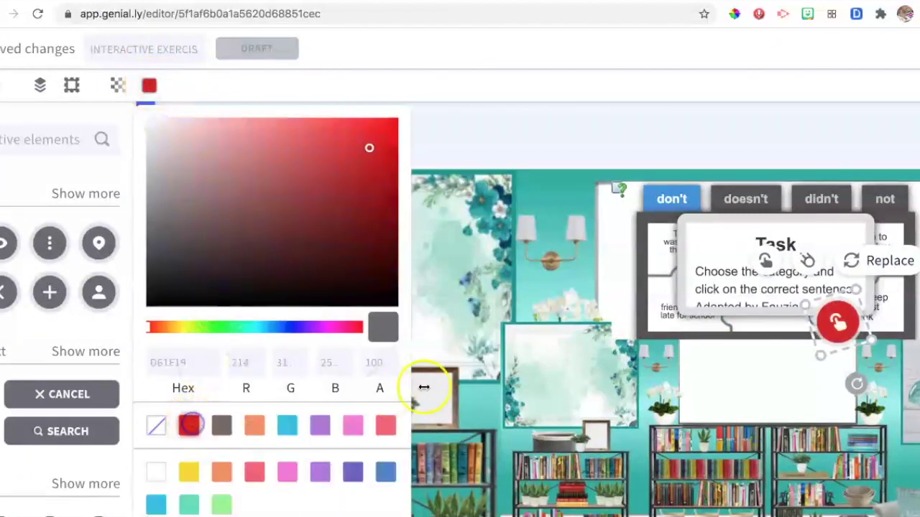
{"action": "scroll", "coordinate": [485, 384], "scroll_direction": "right", "scroll_amount": 5}
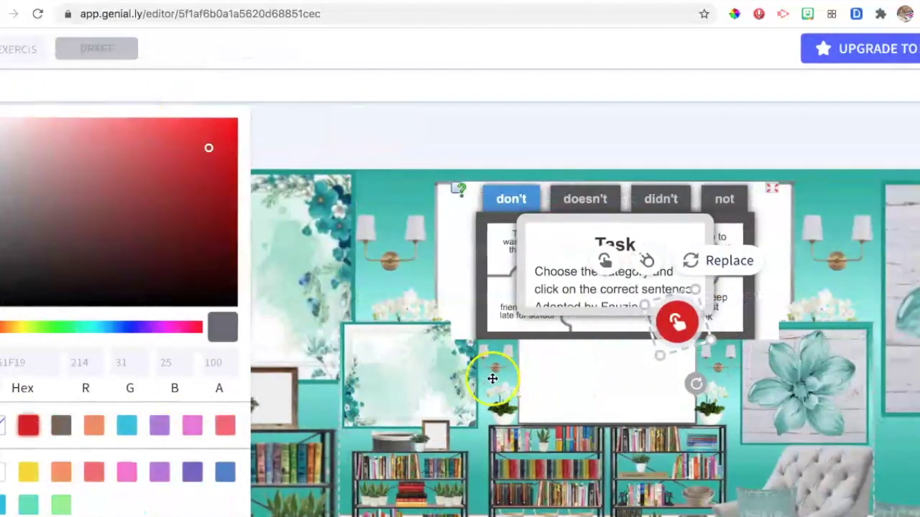
{"action": "scroll", "coordinate": [492, 378], "scroll_direction": "down", "scroll_amount": 2}
{"action": "scroll", "coordinate": [492, 379], "scroll_direction": "down", "scroll_amount": 2}
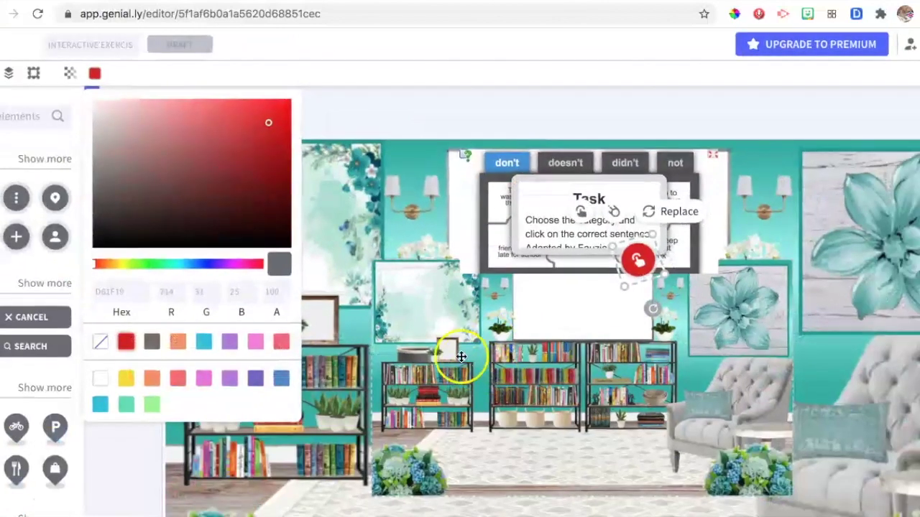
{"action": "scroll", "coordinate": [474, 368], "scroll_direction": "down", "scroll_amount": 2}
{"action": "left_click", "coordinate": [495, 436]}
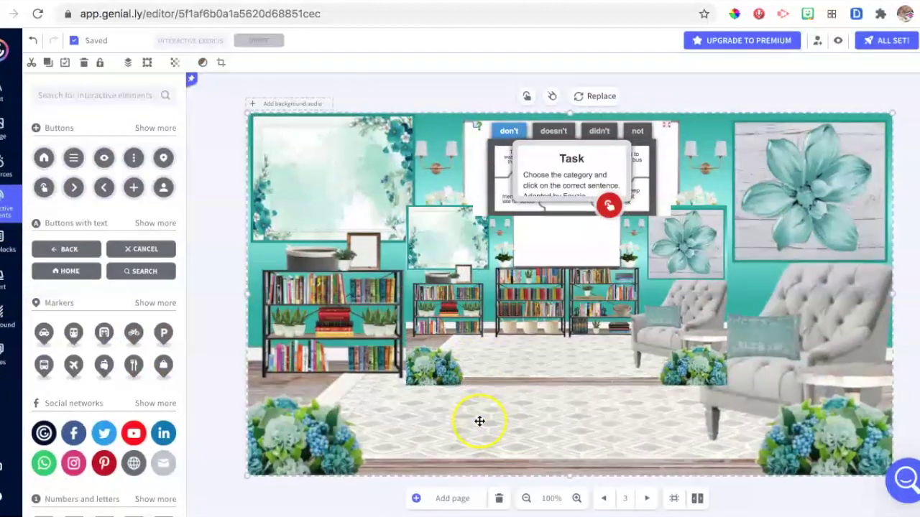
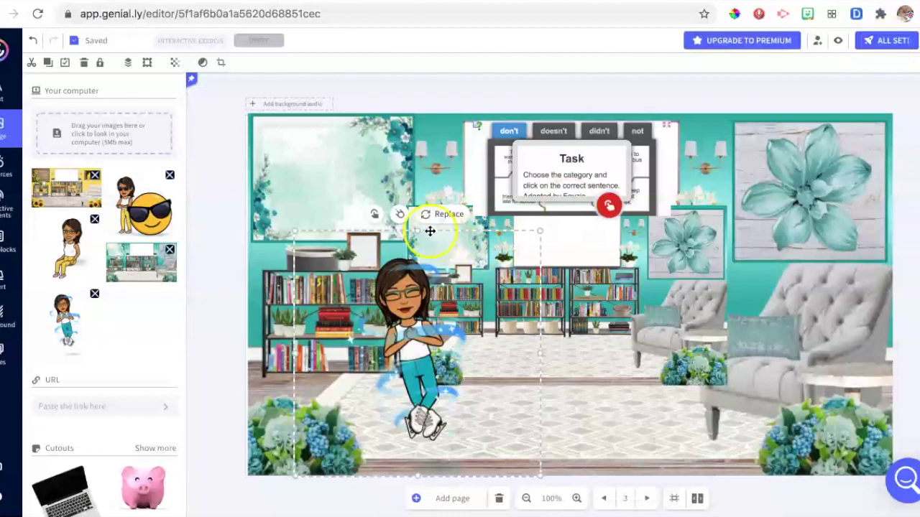
- Give the skating Bitmoji a Swirl entrance animation
{"action": "left_click", "coordinate": [401, 215]}
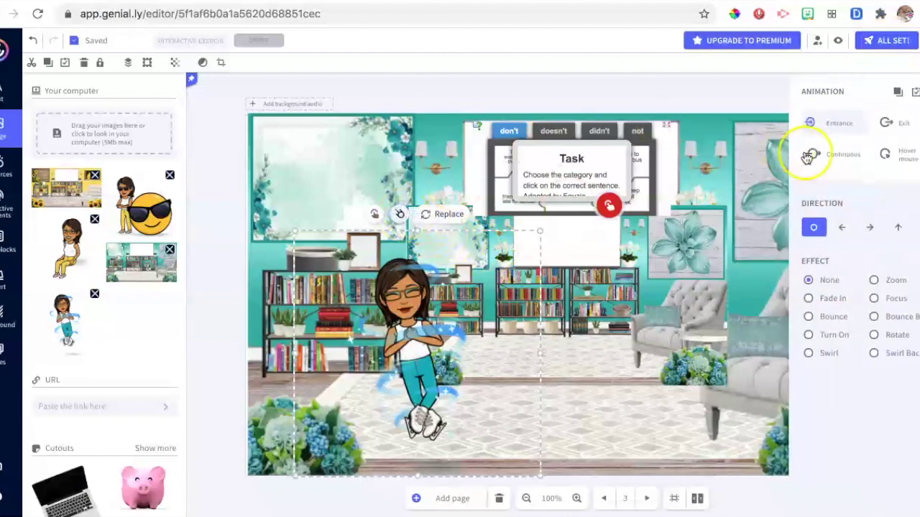
{"action": "left_click", "coordinate": [829, 353]}
{"action": "left_click", "coordinate": [824, 340]}
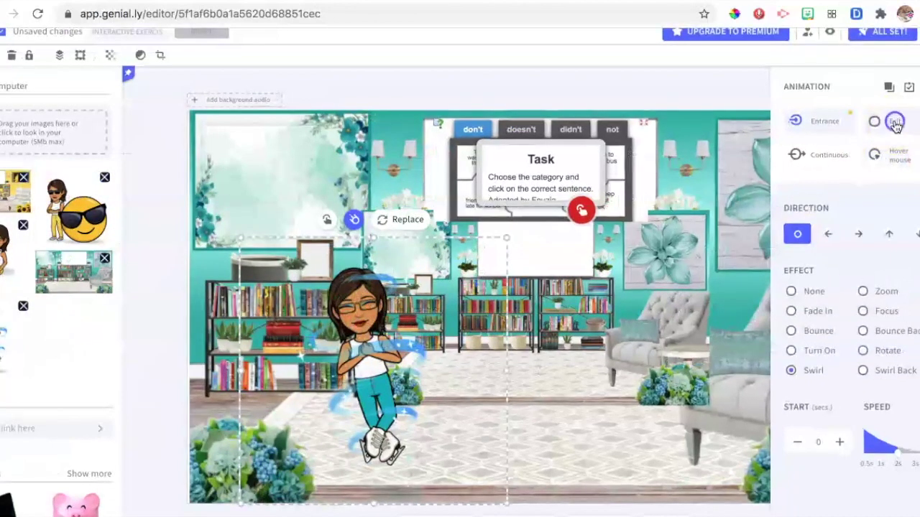
- Try a Swirl Back exit animation on the skating Bitmoji and preview the page
{"action": "left_click", "coordinate": [894, 122]}
{"action": "left_click", "coordinate": [864, 392]}
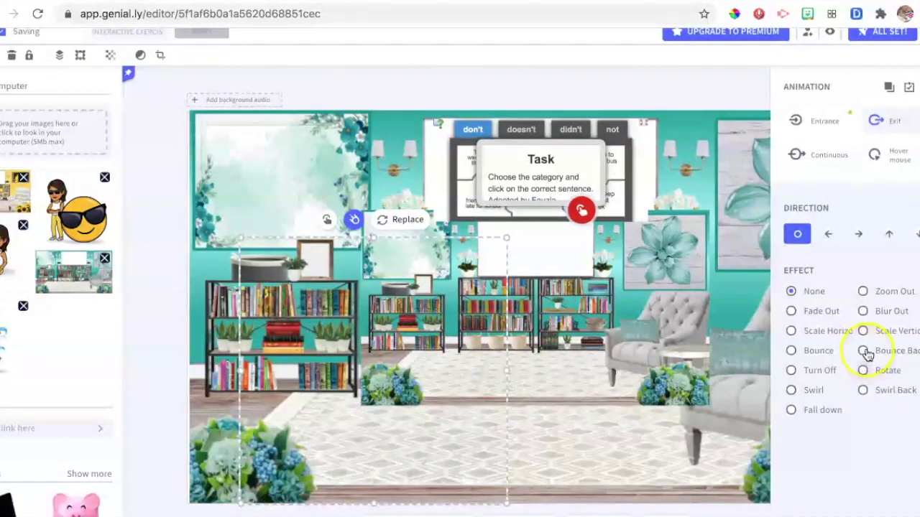
{"action": "left_click", "coordinate": [866, 352]}
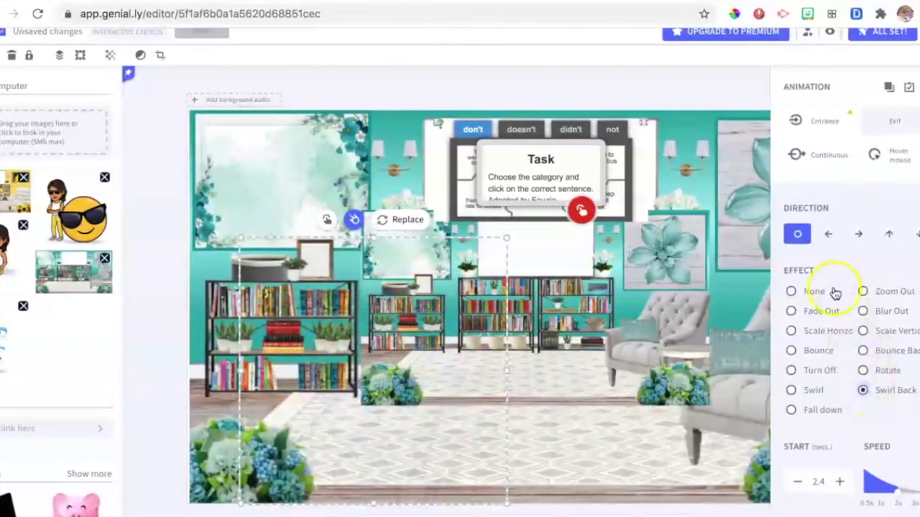
{"action": "left_click", "coordinate": [808, 154]}
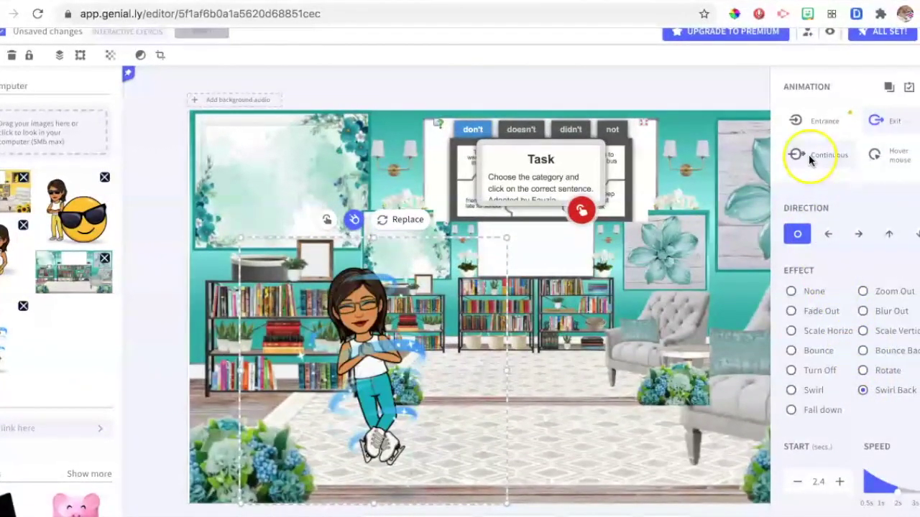
{"action": "left_click", "coordinate": [829, 45]}
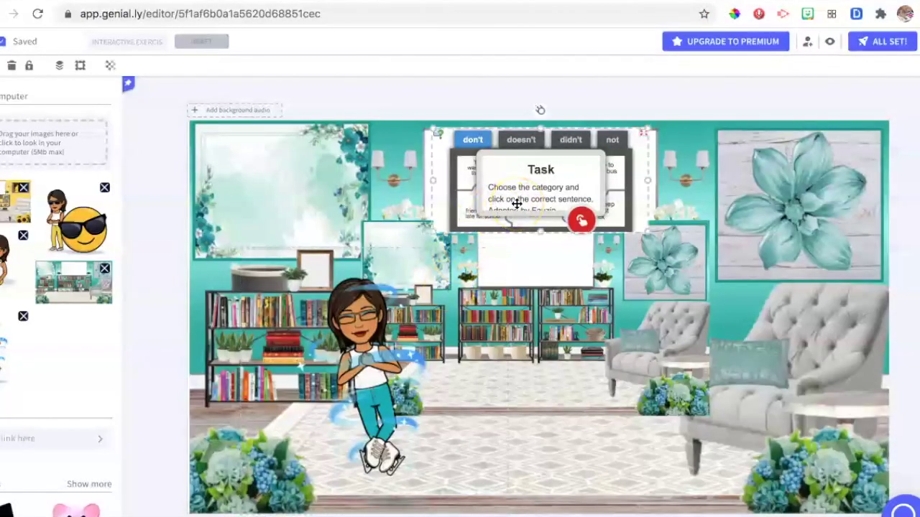
- Add a Window interactivity to the red button, embedding the LearningApps puzzle's iframe code (podzihfj520) in its code view, and save it
{"action": "left_click", "coordinate": [577, 223]}
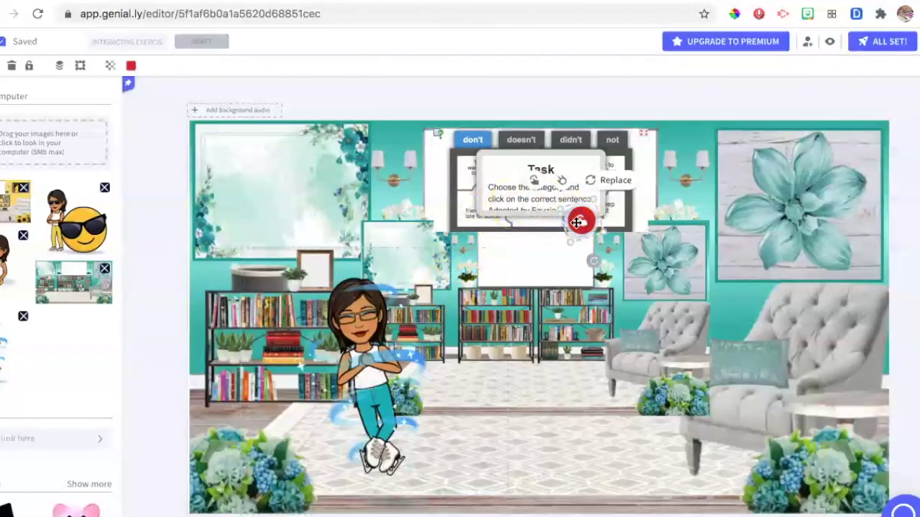
{"action": "left_click", "coordinate": [541, 188]}
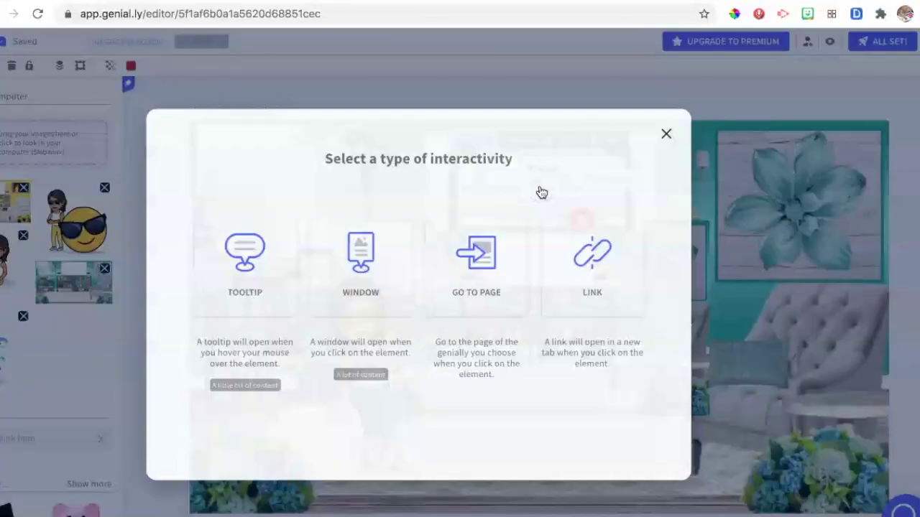
{"action": "left_click", "coordinate": [361, 263]}
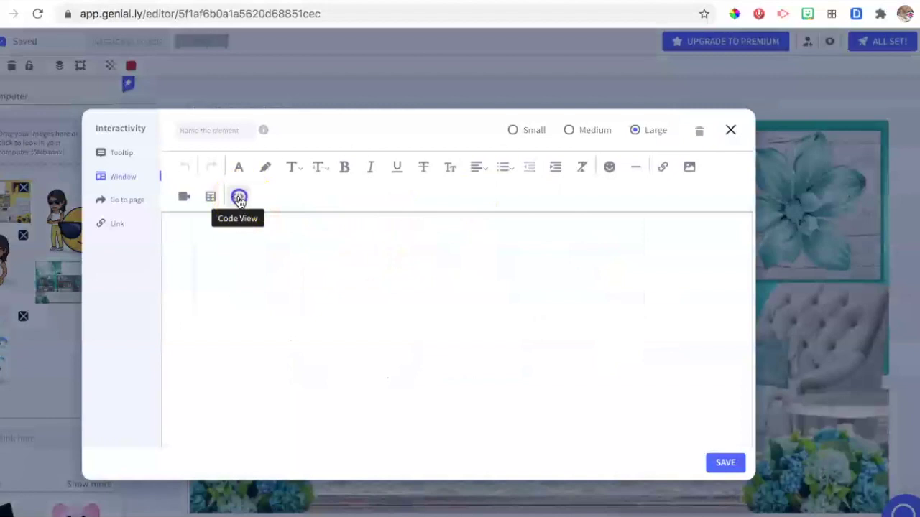
{"action": "left_click", "coordinate": [240, 198]}
{"action": "left_click", "coordinate": [228, 247]}
{"action": "type", "text": "<iframe src=\"https://learningapps.org/watch?v=podzihfj520\" style=\"border:0px;width:100%;height:500px\" webkitallowfullscreen=\"true\" mozallowfullscreen=\"true\"></iframe>"}
{"action": "left_click", "coordinate": [468, 220]}
{"action": "left_click", "coordinate": [727, 464]}
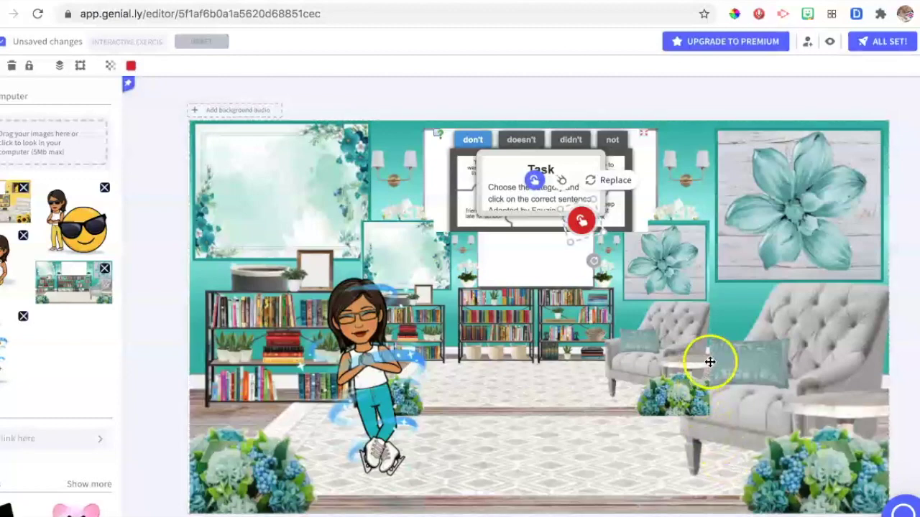
- Preview the classroom page, open the puzzle window from the red button, and dismiss the task notice
{"action": "left_click", "coordinate": [830, 43]}
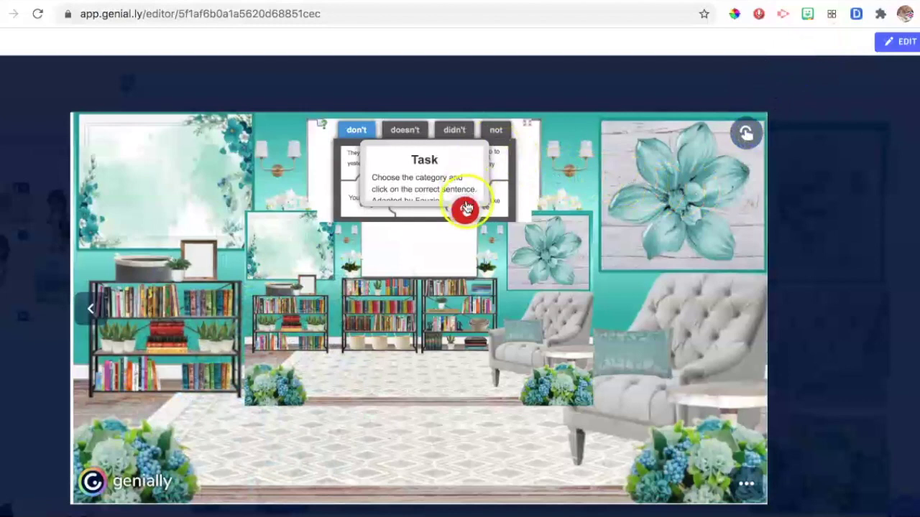
{"action": "left_click", "coordinate": [464, 213]}
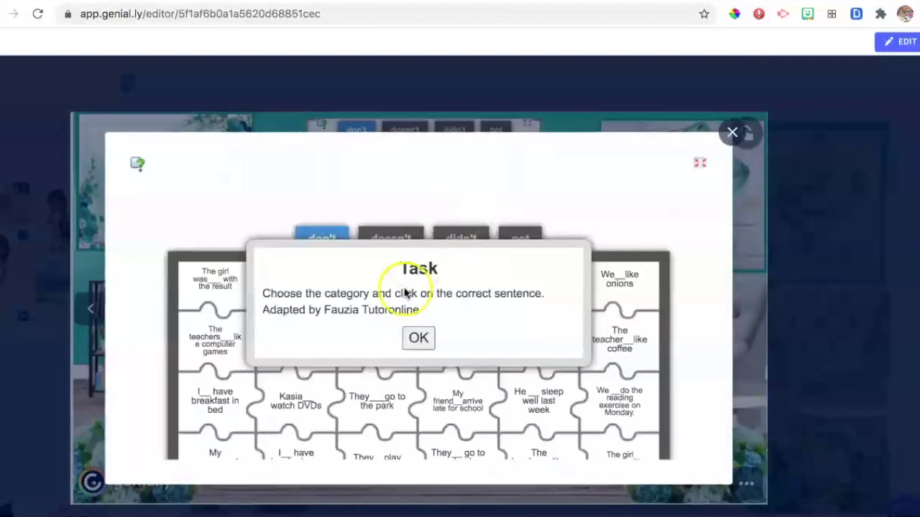
{"action": "left_click", "coordinate": [424, 333]}
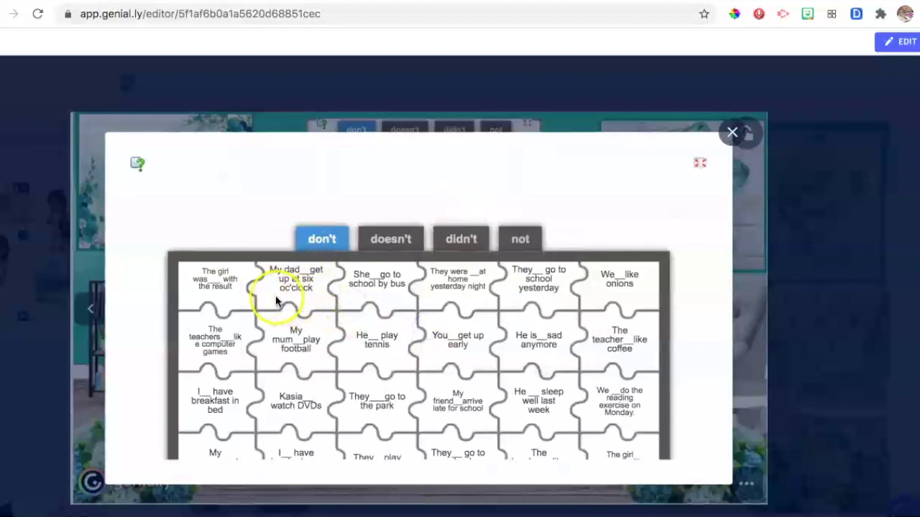
- Test the puzzle by matching 'The girl was__with the result' to not and 'My dad__get up at six' to doesn't, then return to editing
{"action": "left_click", "coordinate": [522, 239]}
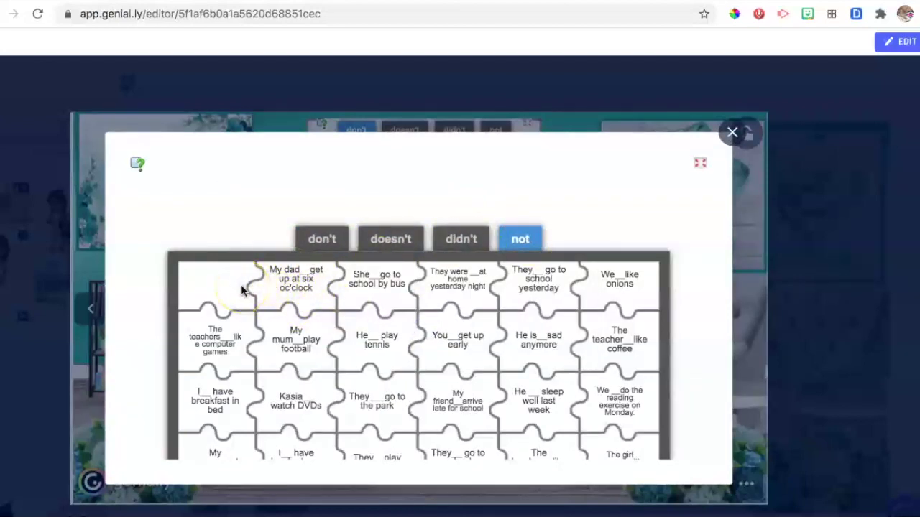
{"action": "left_click", "coordinate": [387, 239]}
{"action": "left_click", "coordinate": [310, 279]}
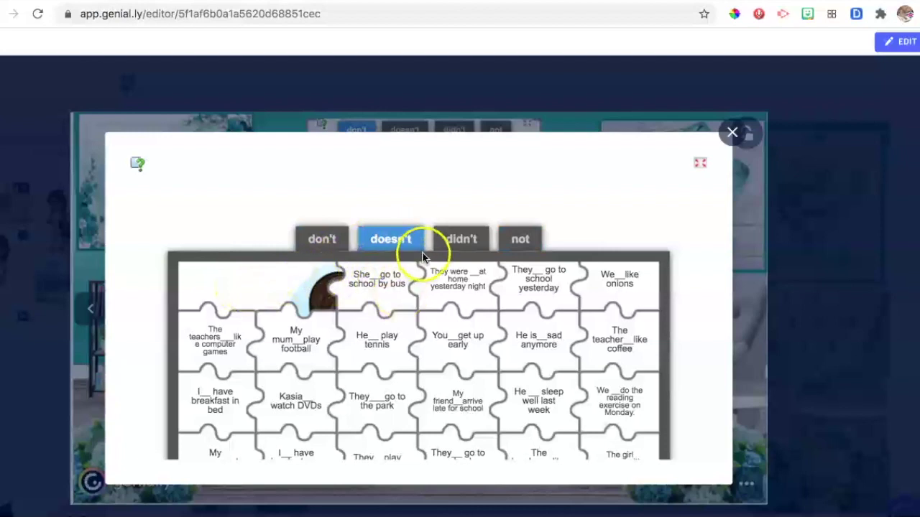
{"action": "left_click", "coordinate": [373, 284]}
{"action": "left_click", "coordinate": [732, 132]}
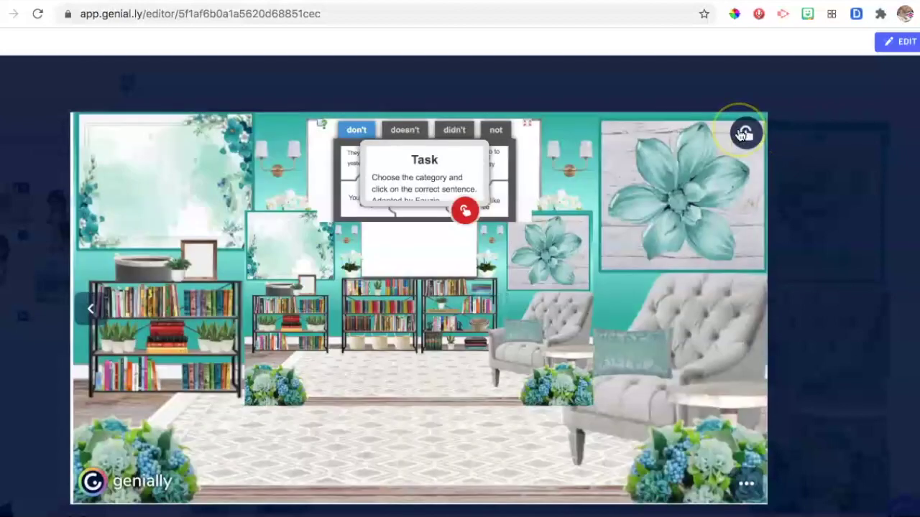
{"action": "left_click", "coordinate": [898, 44]}
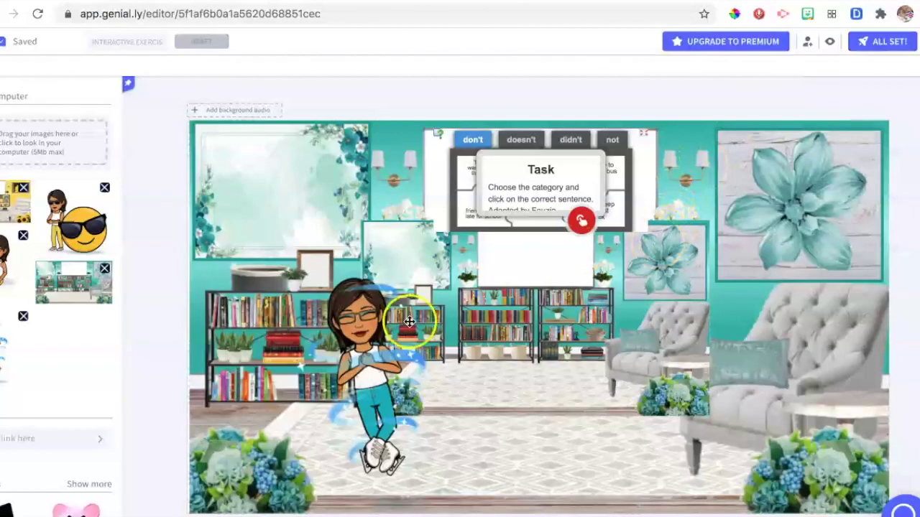
- Set the skating Bitmoji's exit animation to None and check the page in preview
{"action": "left_click_drag", "start_coordinate": [374, 325], "coordinate": [366, 336]}
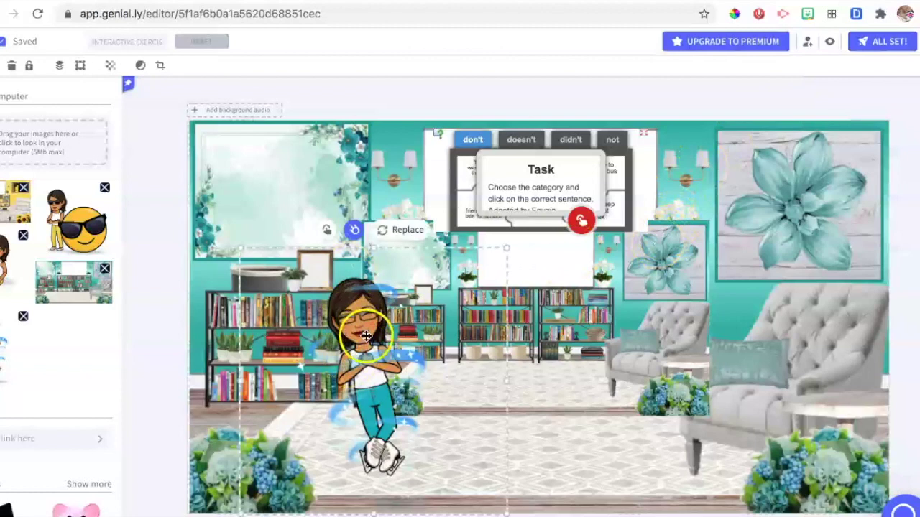
{"action": "left_click", "coordinate": [354, 230]}
{"action": "left_click", "coordinate": [880, 131]}
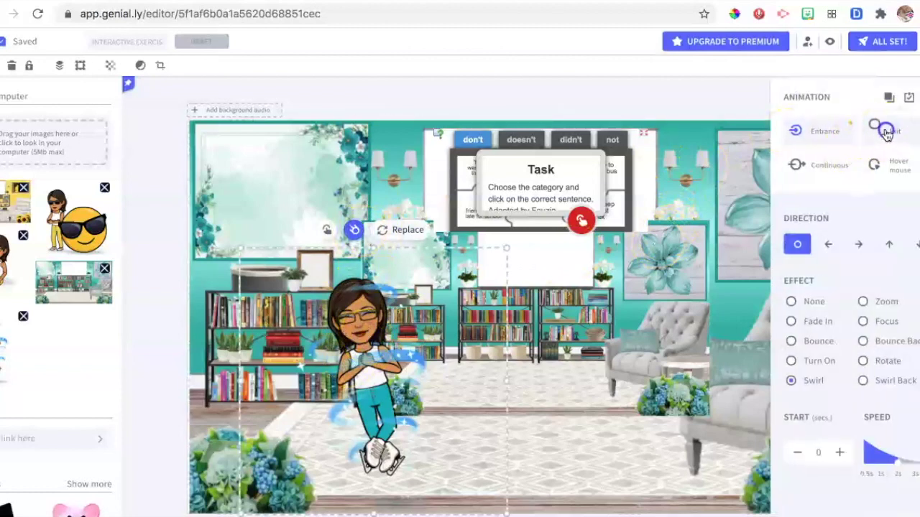
{"action": "left_click", "coordinate": [792, 301]}
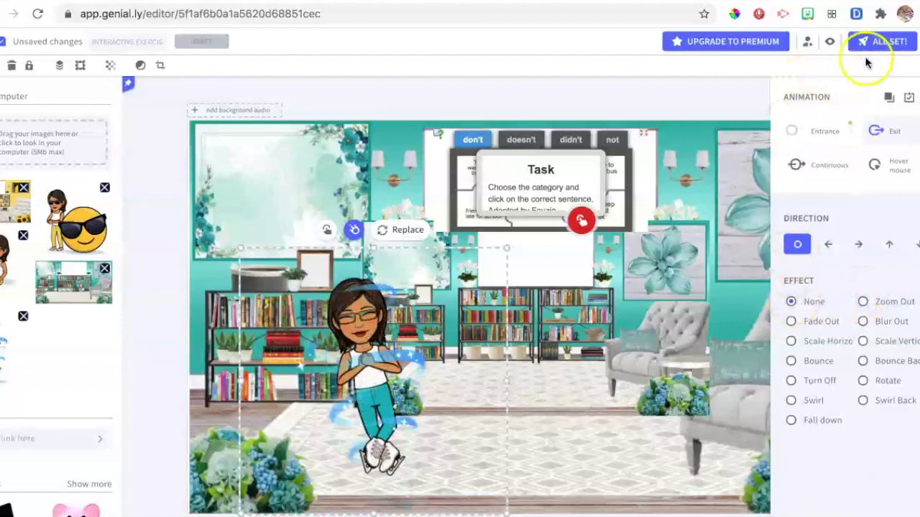
{"action": "left_click", "coordinate": [829, 43]}
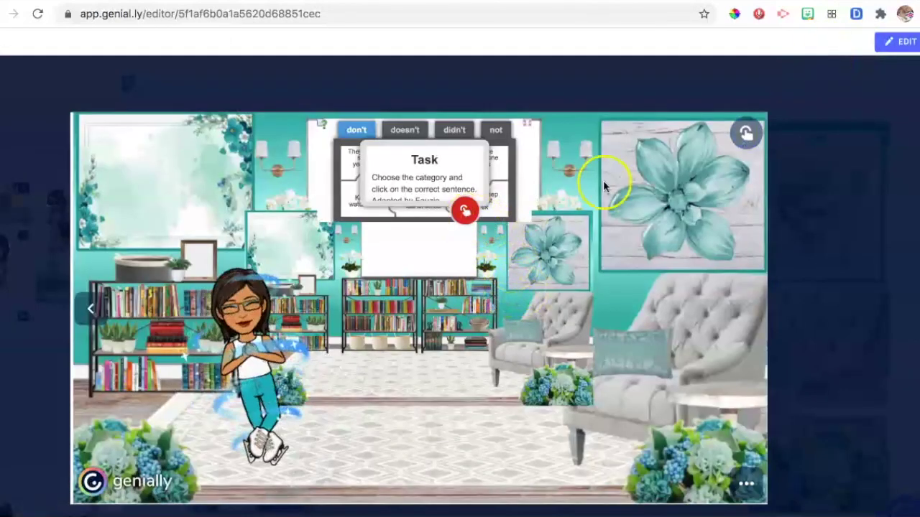
{"action": "left_click", "coordinate": [899, 39]}
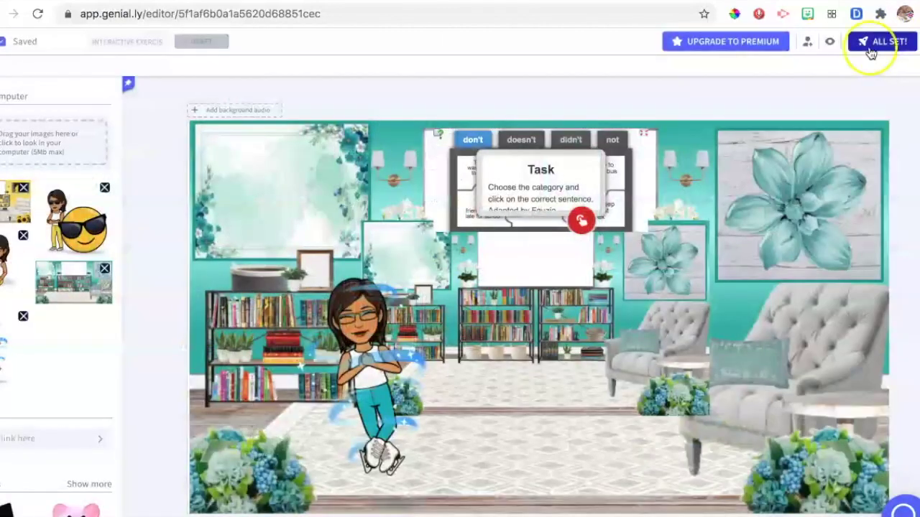
- Insert a hollow square outline from the full set of shape resources onto the classroom page
{"action": "left_click", "coordinate": [4, 173]}
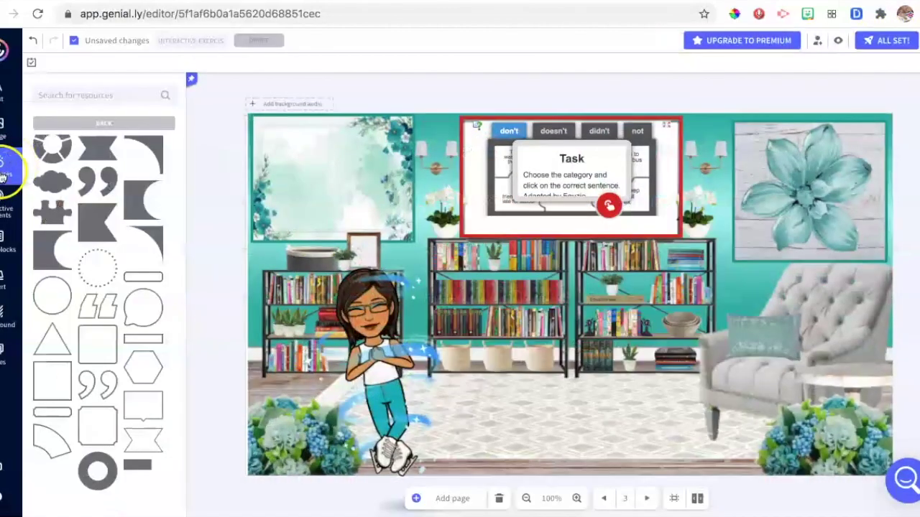
{"action": "left_click", "coordinate": [5, 176]}
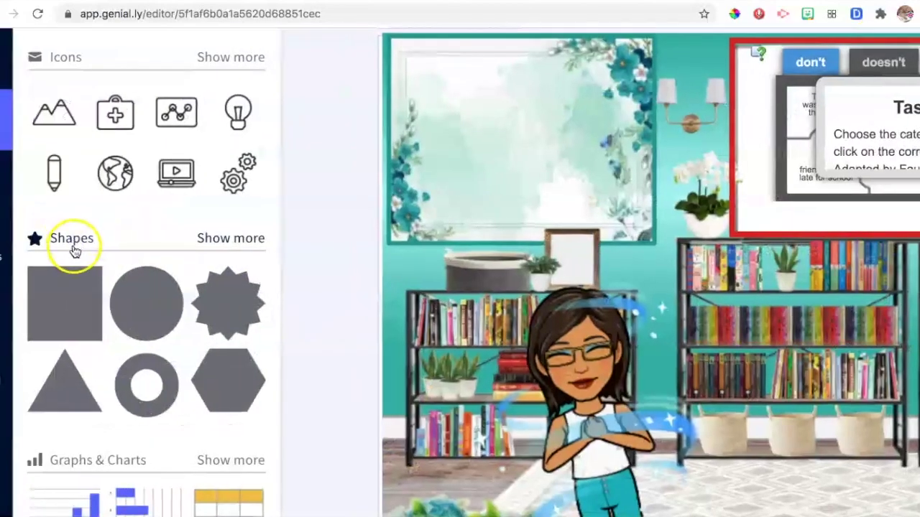
{"action": "left_click", "coordinate": [233, 241]}
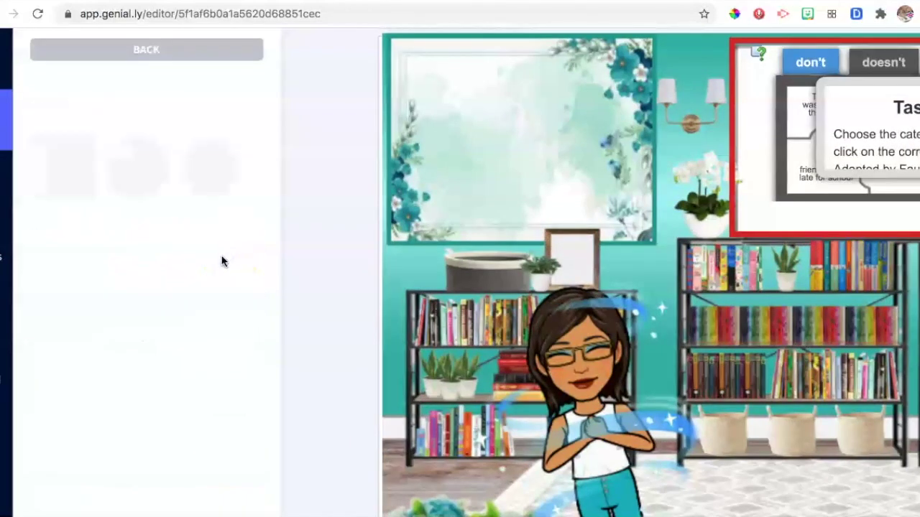
{"action": "scroll", "coordinate": [222, 262], "scroll_direction": "down", "scroll_amount": 20}
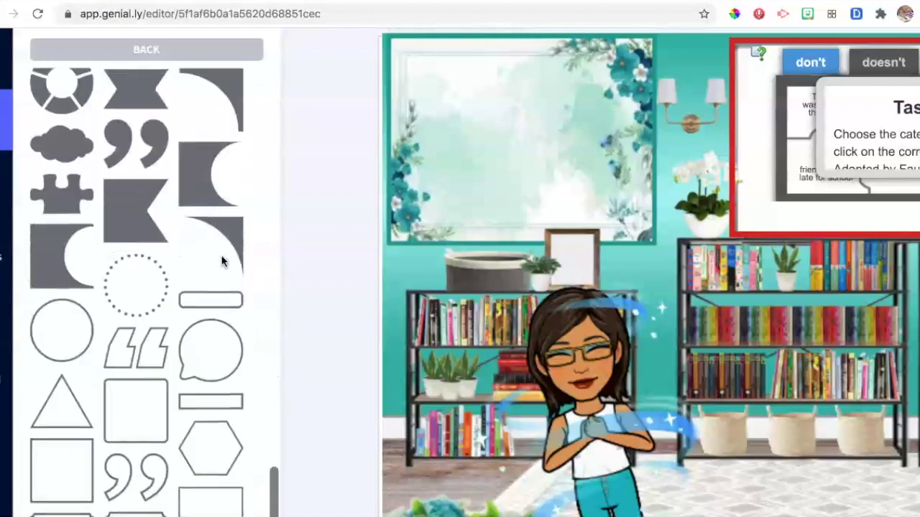
{"action": "left_click", "coordinate": [318, 407]}
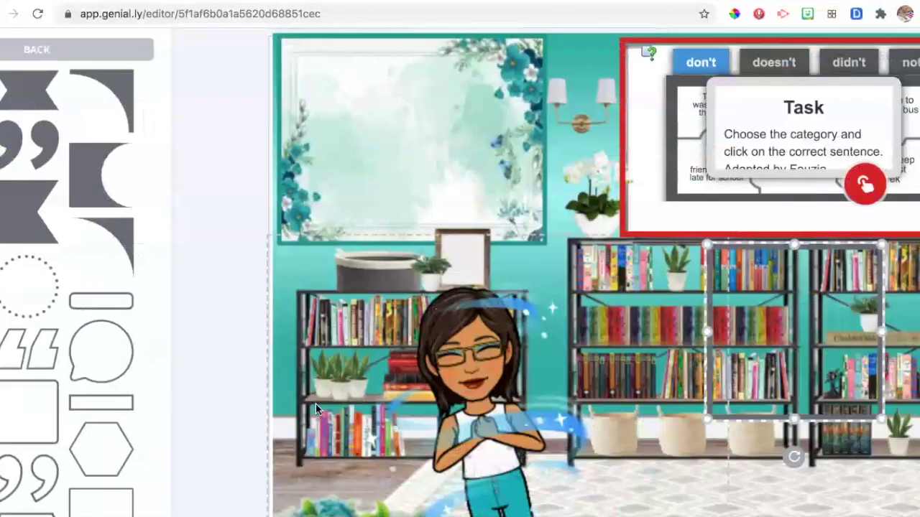
- Widen the hollow square outline over the bookshelves and colour it red
{"action": "left_click", "coordinate": [589, 353]}
{"action": "left_click_drag", "start_coordinate": [676, 334], "coordinate": [723, 329]}
{"action": "left_click", "coordinate": [558, 353]}
{"action": "scroll", "coordinate": [556, 353], "scroll_direction": "up", "scroll_amount": 1}
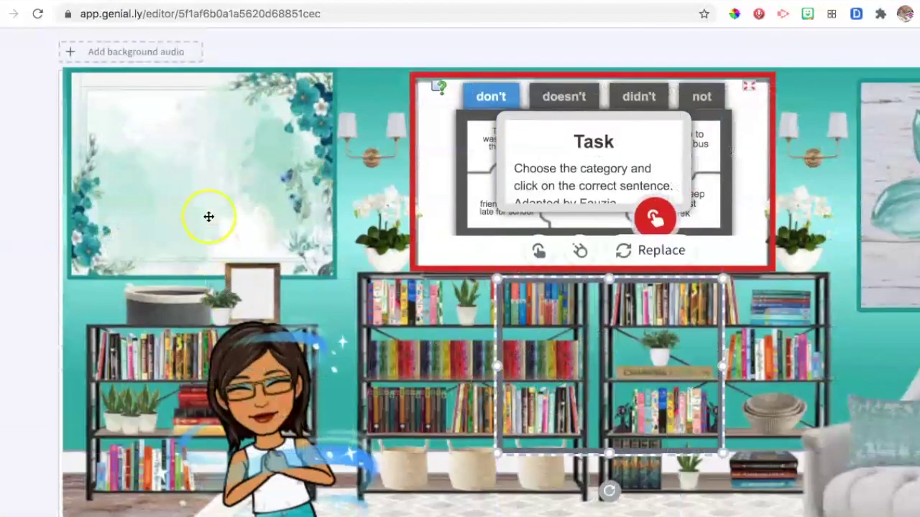
{"action": "scroll", "coordinate": [209, 217], "scroll_direction": "up", "scroll_amount": 3}
{"action": "scroll", "coordinate": [209, 216], "scroll_direction": "left", "scroll_amount": 2}
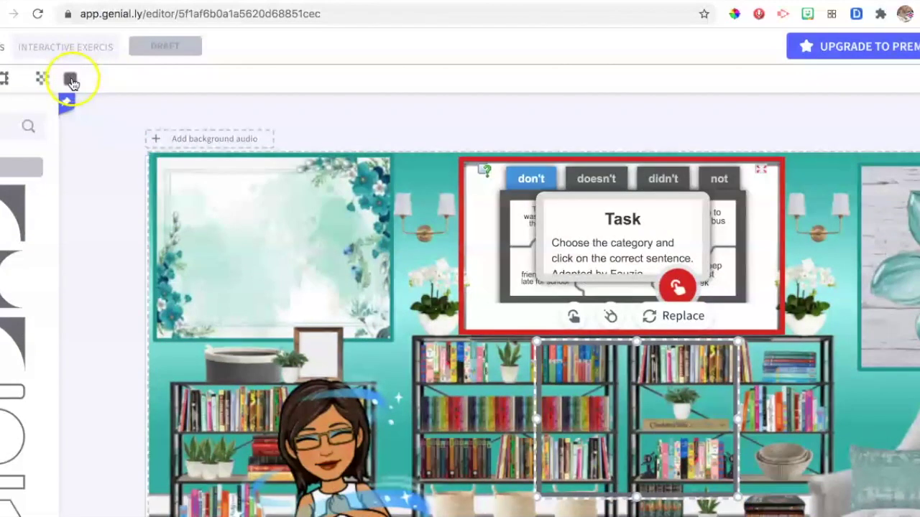
{"action": "left_click", "coordinate": [53, 84]}
{"action": "left_click", "coordinate": [105, 379]}
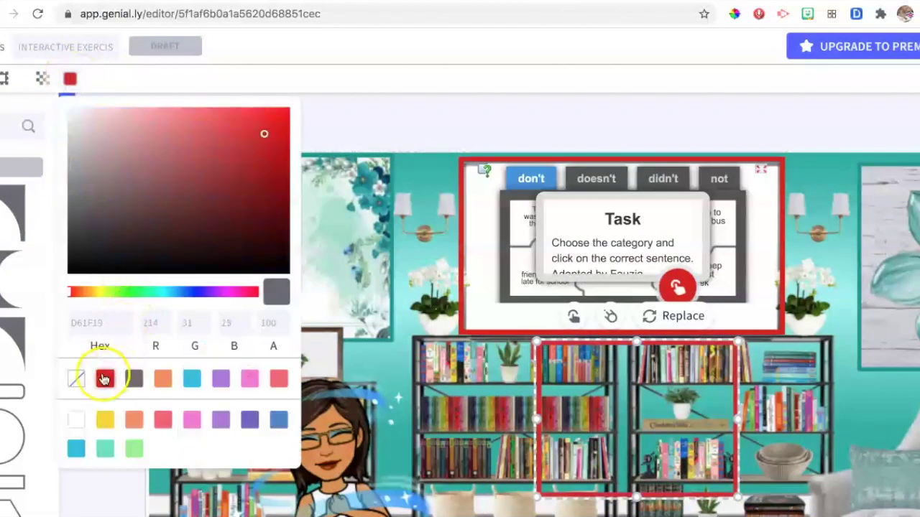
- Delete the extra red outline over the bookshelves
{"action": "left_click", "coordinate": [491, 334]}
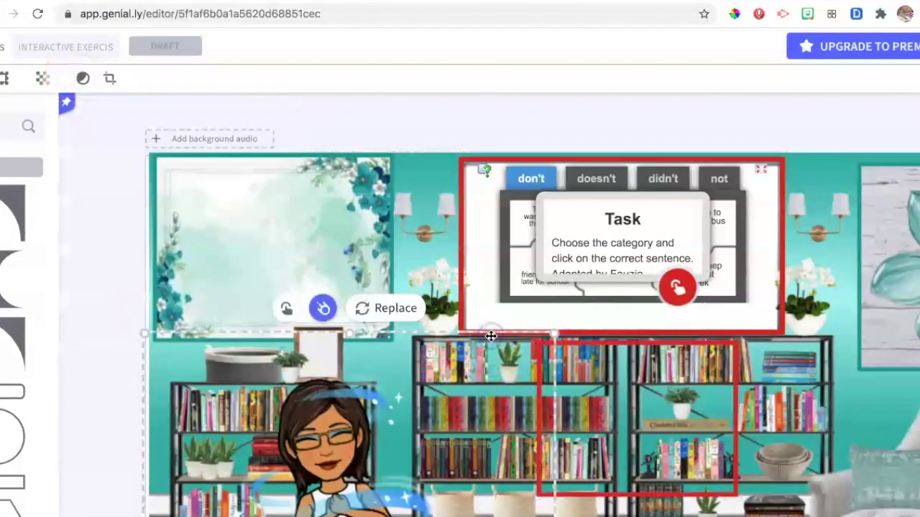
{"action": "left_click", "coordinate": [574, 342]}
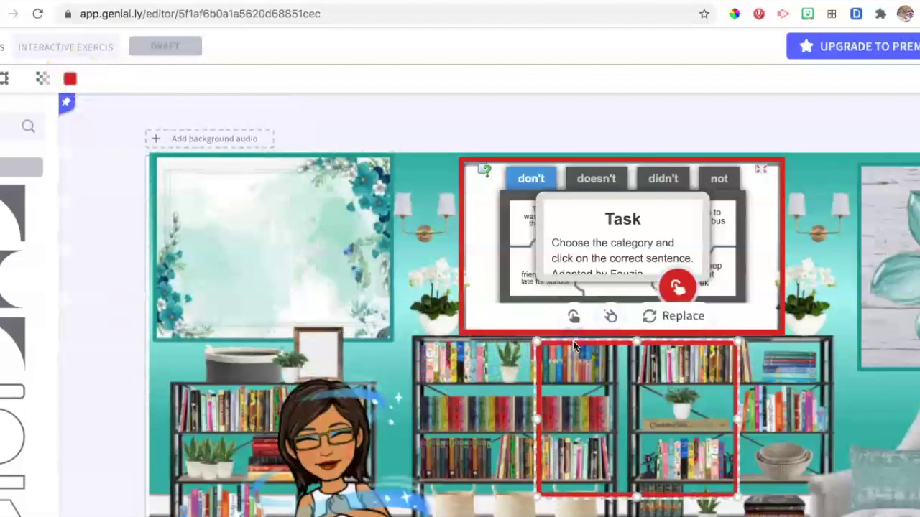
{"action": "key", "text": "Delete"}
- Narrow the red frame around the puzzle slightly on both sides so it fits the white board
{"action": "left_click", "coordinate": [492, 328]}
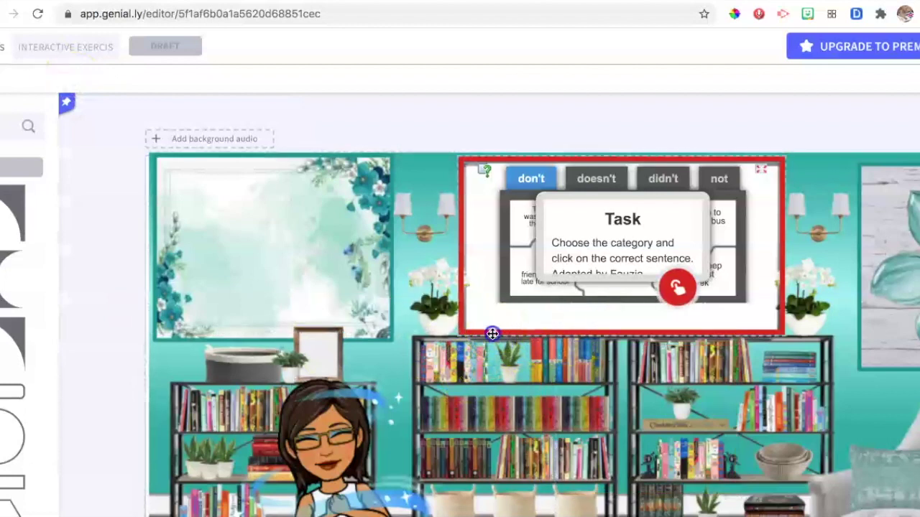
{"action": "left_click", "coordinate": [466, 259]}
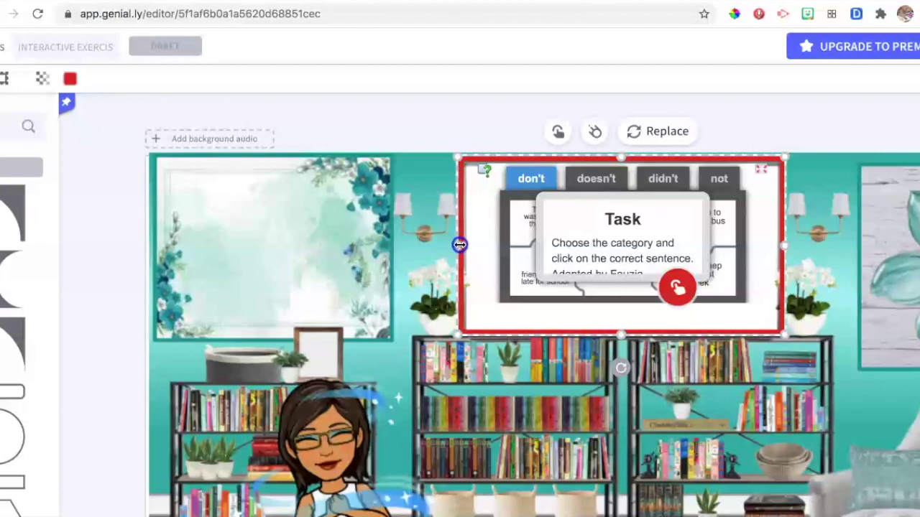
{"action": "left_click_drag", "start_coordinate": [460, 244], "coordinate": [460, 245]}
{"action": "left_click", "coordinate": [785, 246]}
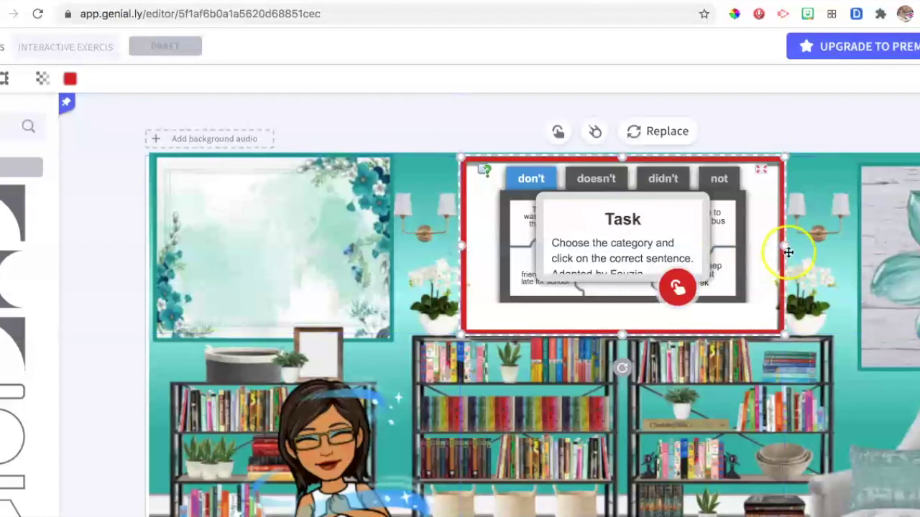
{"action": "left_click_drag", "start_coordinate": [783, 246], "coordinate": [781, 246]}
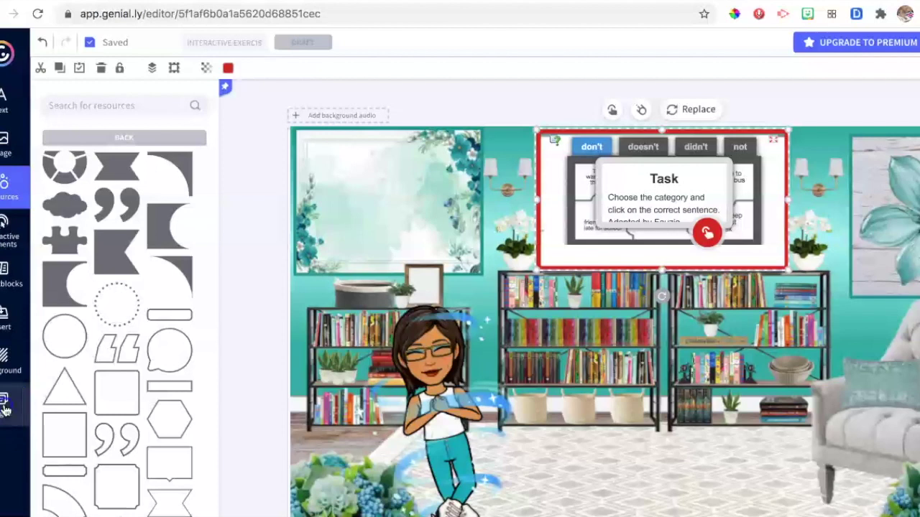
- Open page 1, the green classroom, and insert a hollow square outline from the full set of shapes
{"action": "left_click", "coordinate": [3, 408]}
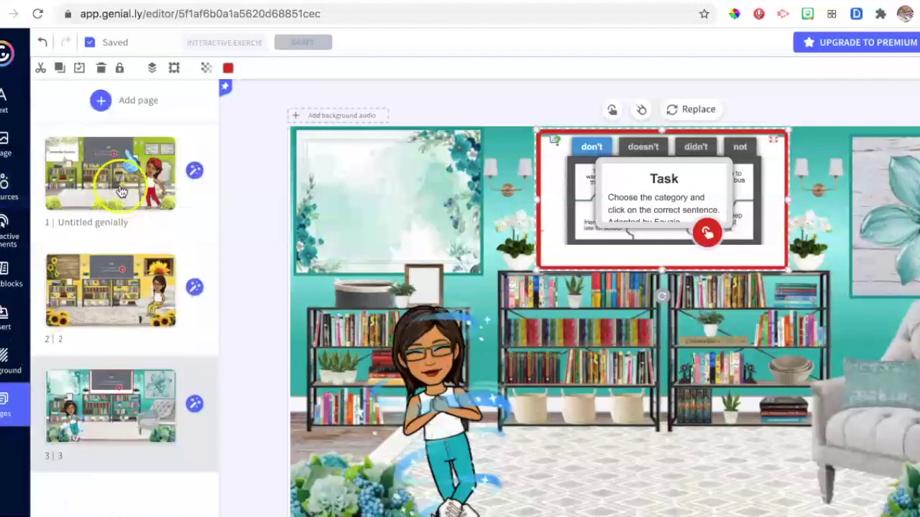
{"action": "left_click", "coordinate": [121, 188]}
{"action": "left_click", "coordinate": [120, 188]}
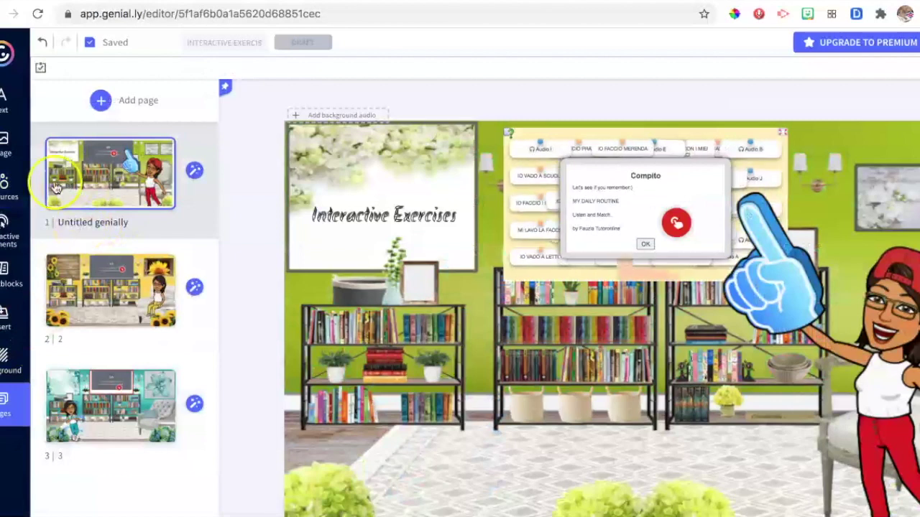
{"action": "left_click", "coordinate": [5, 184]}
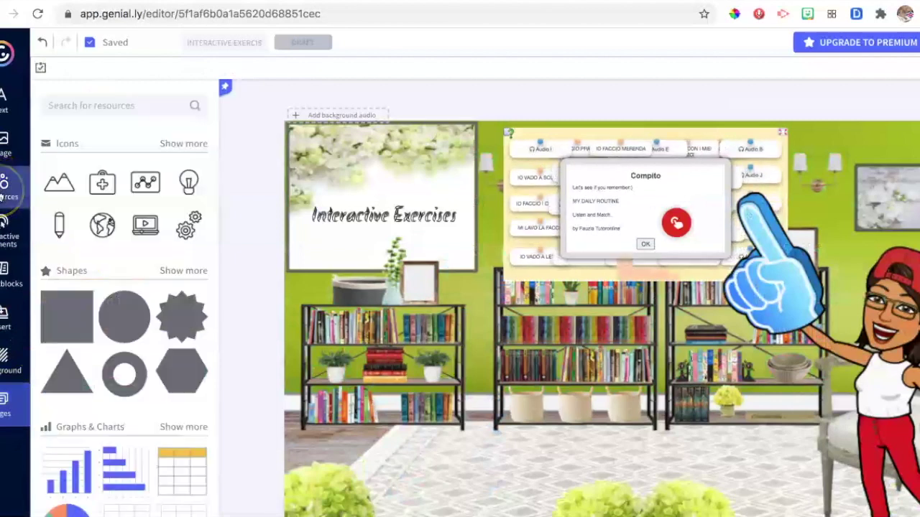
{"action": "left_click", "coordinate": [175, 271]}
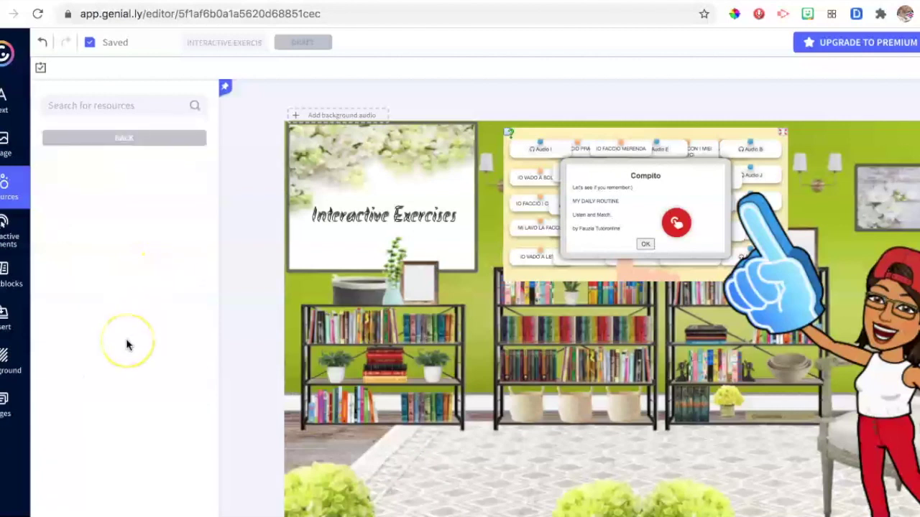
{"action": "scroll", "coordinate": [126, 345], "scroll_direction": "down", "scroll_amount": 5}
{"action": "scroll", "coordinate": [126, 345], "scroll_direction": "down", "scroll_amount": 10}
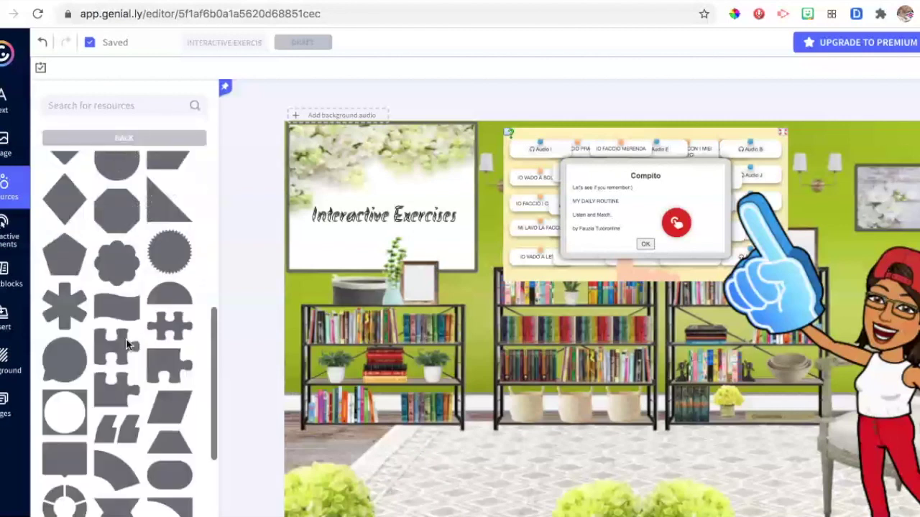
{"action": "left_click", "coordinate": [104, 377]}
{"action": "left_click", "coordinate": [74, 431]}
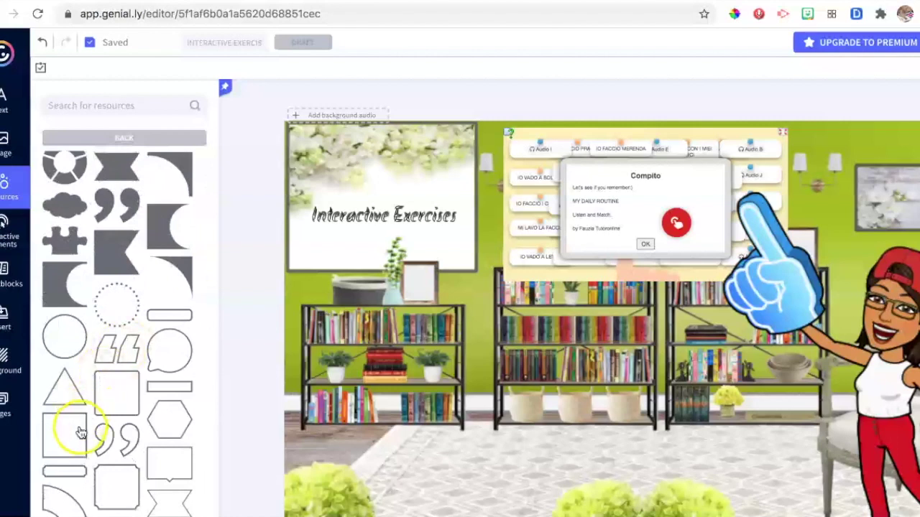
- Move the outline onto the embedded daily routine exercise and stretch it to enclose the whole exercise
{"action": "left_click_drag", "start_coordinate": [675, 329], "coordinate": [585, 213]}
{"action": "left_click", "coordinate": [627, 187]}
{"action": "left_click_drag", "start_coordinate": [656, 186], "coordinate": [643, 287]}
- Bring the pointing Bitmoji to the front so its foam hand overlaps the frame around the exercise
{"action": "left_click", "coordinate": [152, 67]}
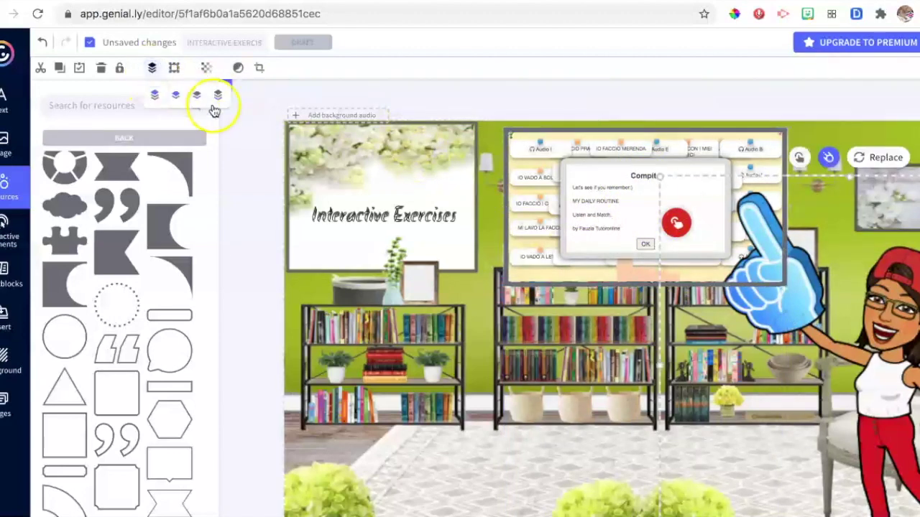
{"action": "left_click", "coordinate": [217, 99]}
{"action": "left_click", "coordinate": [165, 99]}
{"action": "left_click", "coordinate": [189, 94]}
{"action": "left_click", "coordinate": [154, 93]}
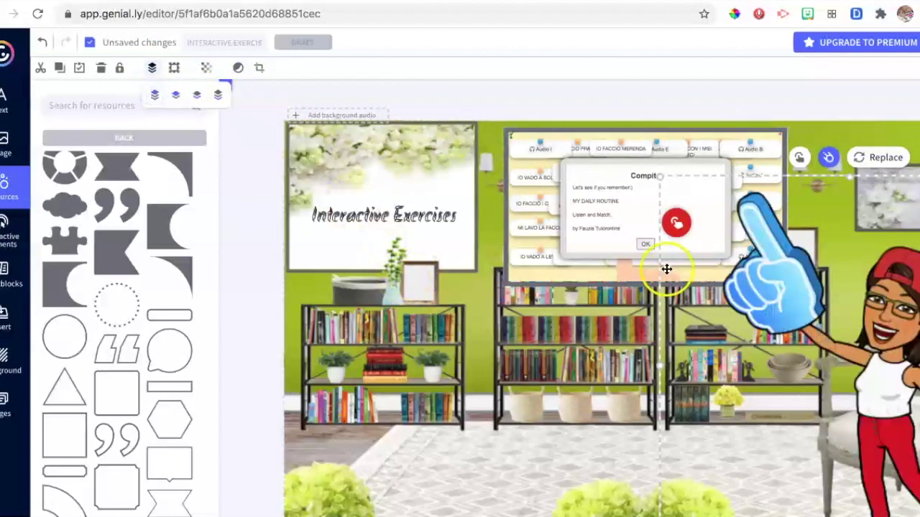
{"action": "left_click", "coordinate": [153, 69]}
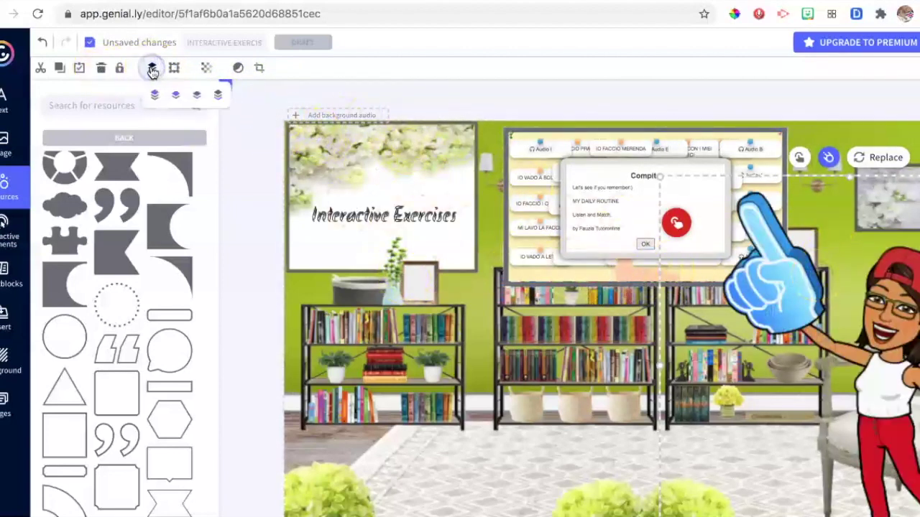
- Colour the frame around the daily routine exercise red
{"action": "left_click", "coordinate": [565, 288]}
{"action": "left_click", "coordinate": [228, 69]}
{"action": "left_click", "coordinate": [255, 304]}
{"action": "left_click", "coordinate": [727, 375]}
{"action": "left_click", "coordinate": [564, 181]}
{"action": "left_click", "coordinate": [536, 378]}
- Open page 2, the sunflower classroom, and insert a hollow square outline from the full set of shapes
{"action": "left_click", "coordinate": [6, 347]}
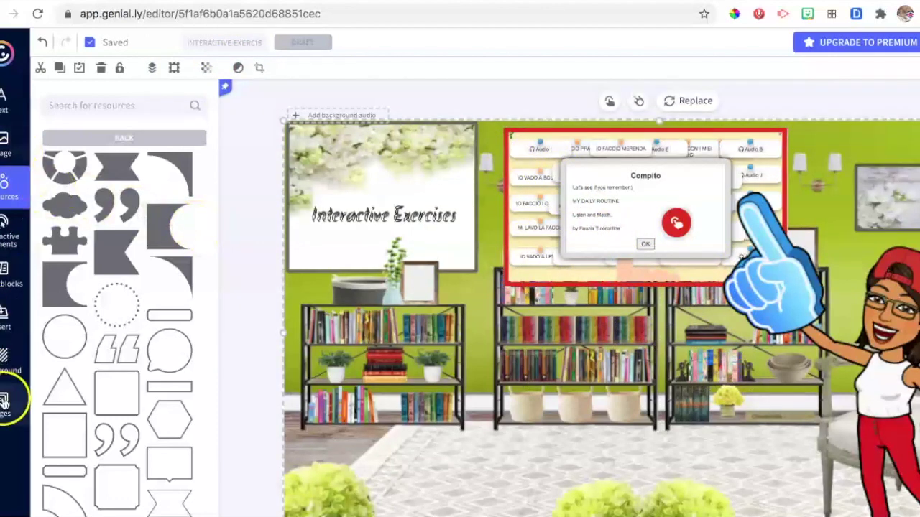
{"action": "left_click", "coordinate": [105, 319]}
{"action": "left_click", "coordinate": [106, 298]}
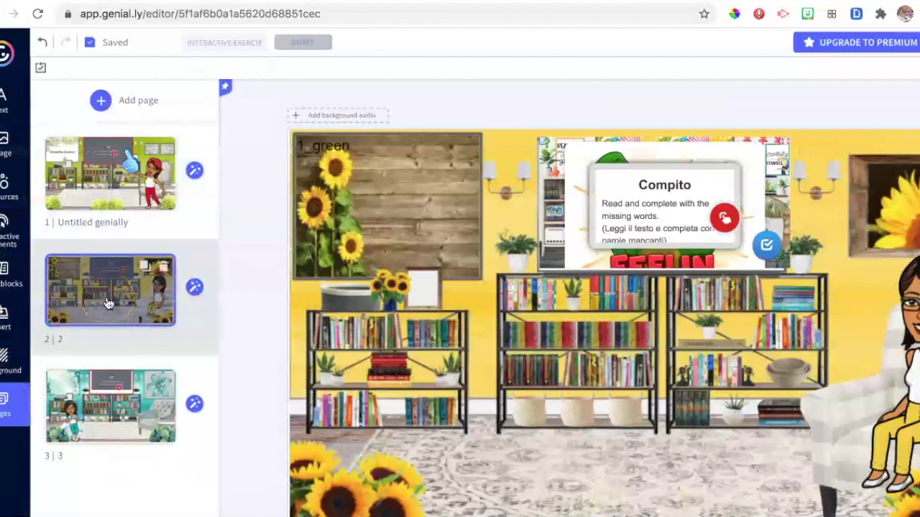
{"action": "left_click", "coordinate": [8, 195]}
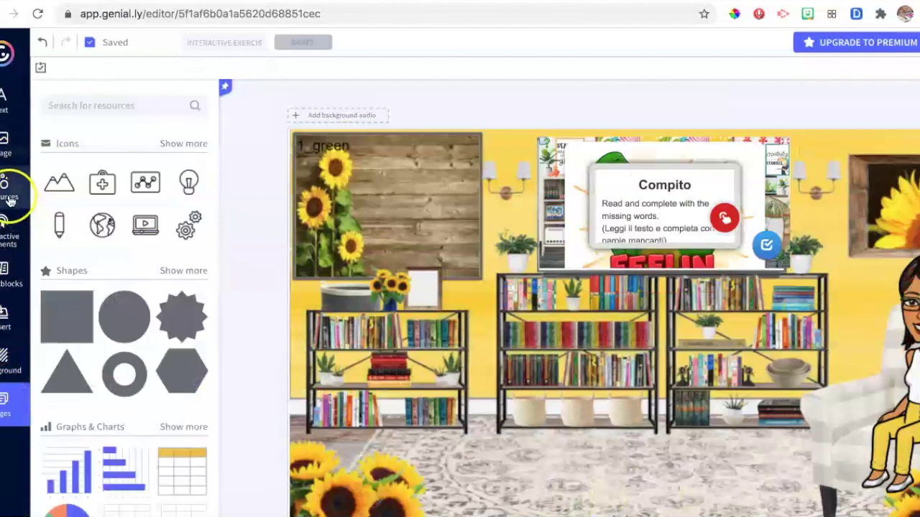
{"action": "scroll", "coordinate": [124, 320], "scroll_direction": "down", "scroll_amount": 8}
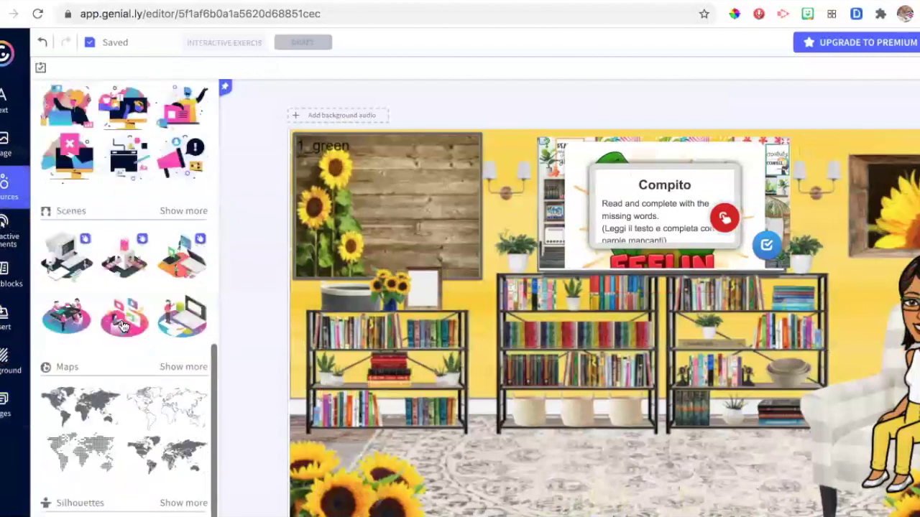
{"action": "scroll", "coordinate": [123, 325], "scroll_direction": "up", "scroll_amount": 8}
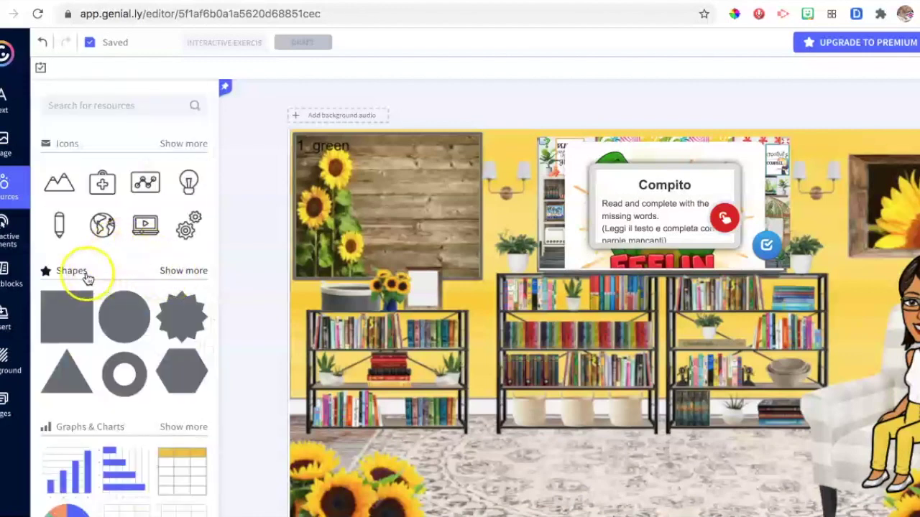
{"action": "left_click", "coordinate": [85, 273]}
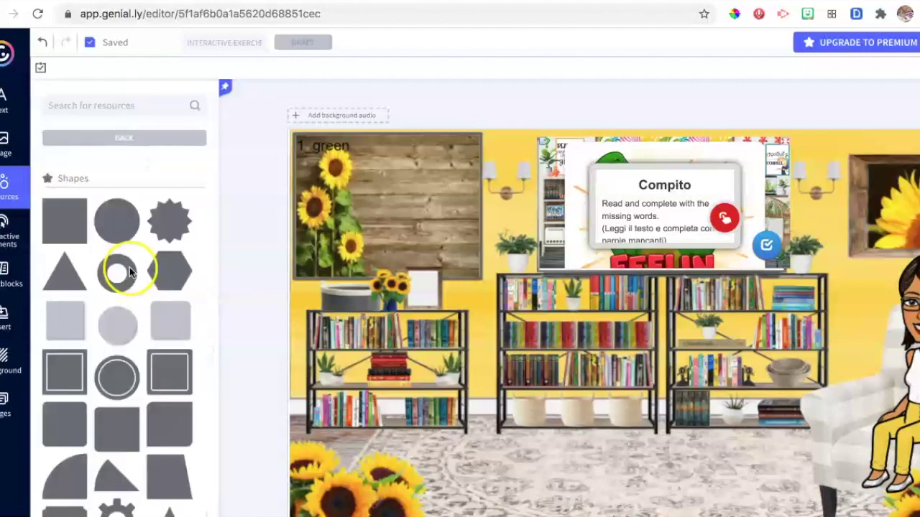
{"action": "scroll", "coordinate": [167, 219], "scroll_direction": "down", "scroll_amount": 2}
{"action": "scroll", "coordinate": [165, 223], "scroll_direction": "down", "scroll_amount": 10}
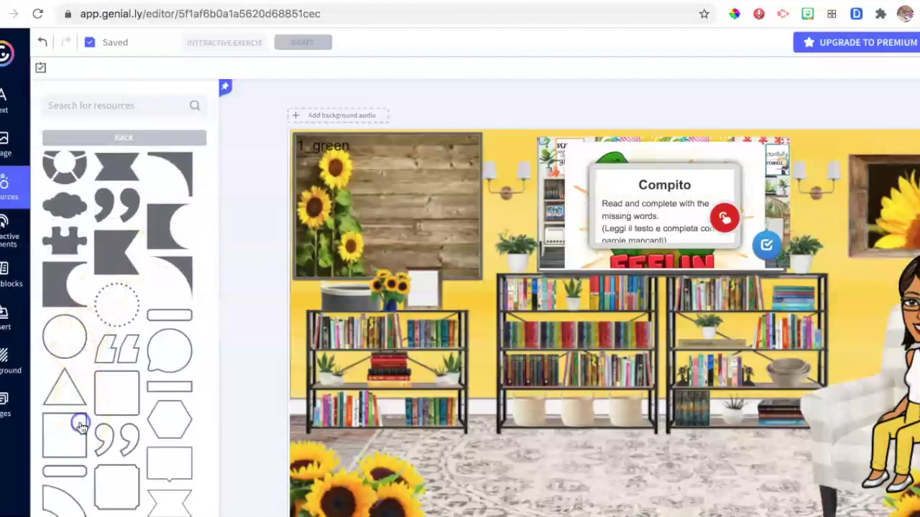
{"action": "left_click", "coordinate": [78, 423]}
- Align the outline with the embedded fill-in exercise and stretch its width and height to frame it
{"action": "left_click_drag", "start_coordinate": [652, 333], "coordinate": [590, 189]}
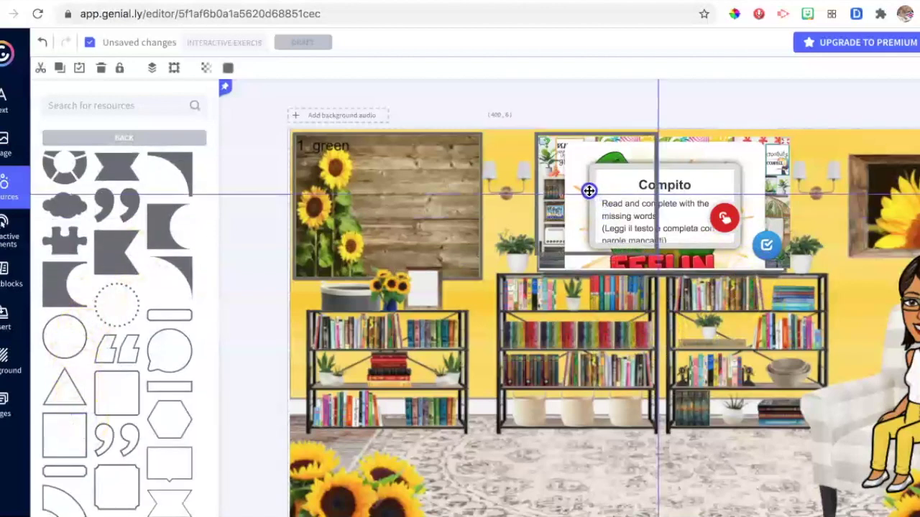
{"action": "left_click", "coordinate": [658, 198]}
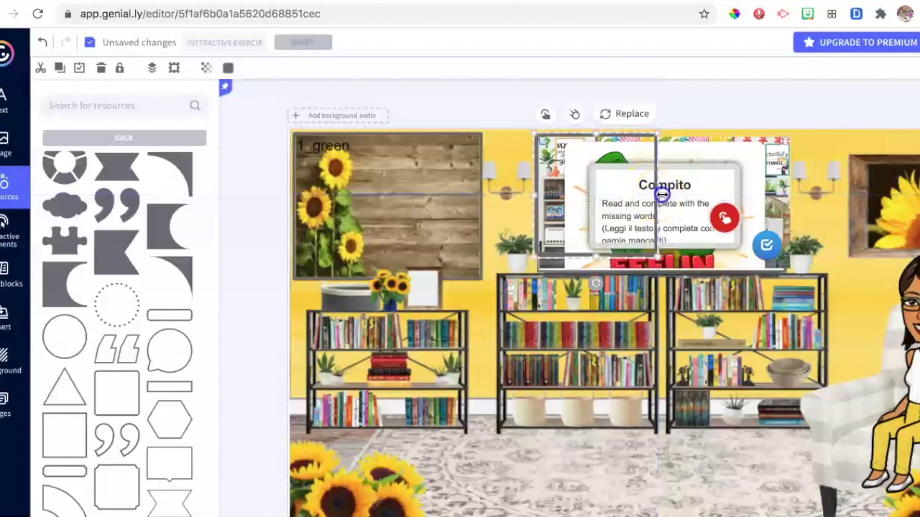
{"action": "left_click_drag", "start_coordinate": [761, 193], "coordinate": [791, 198]}
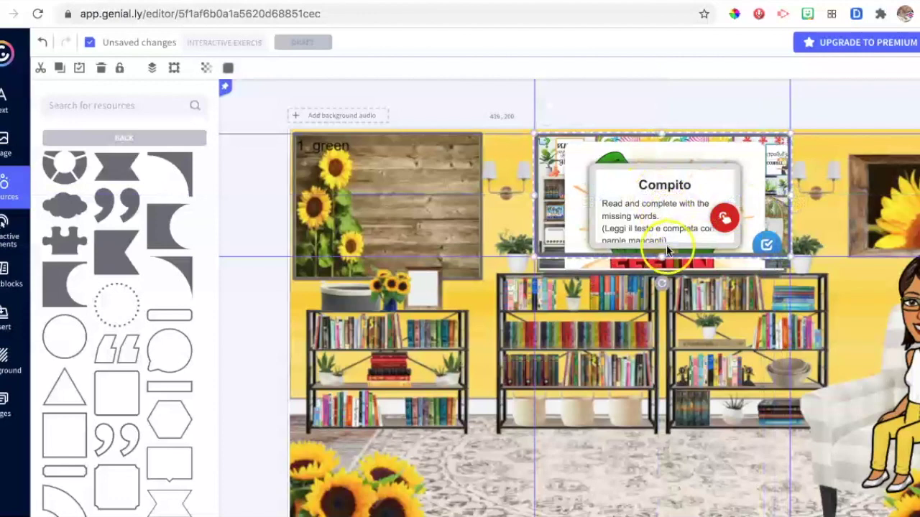
{"action": "left_click_drag", "start_coordinate": [661, 259], "coordinate": [663, 270]}
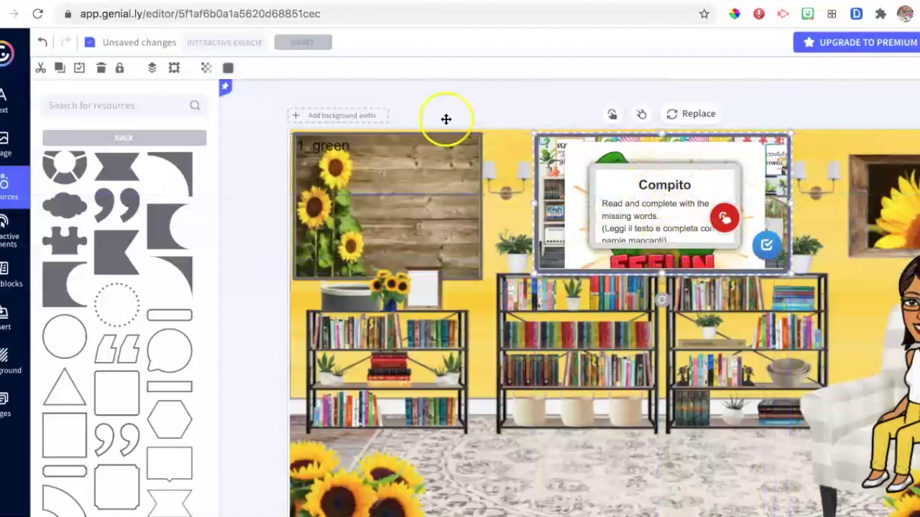
- Colour the frame around the fill-in exercise on page 2 red
{"action": "left_click", "coordinate": [227, 68]}
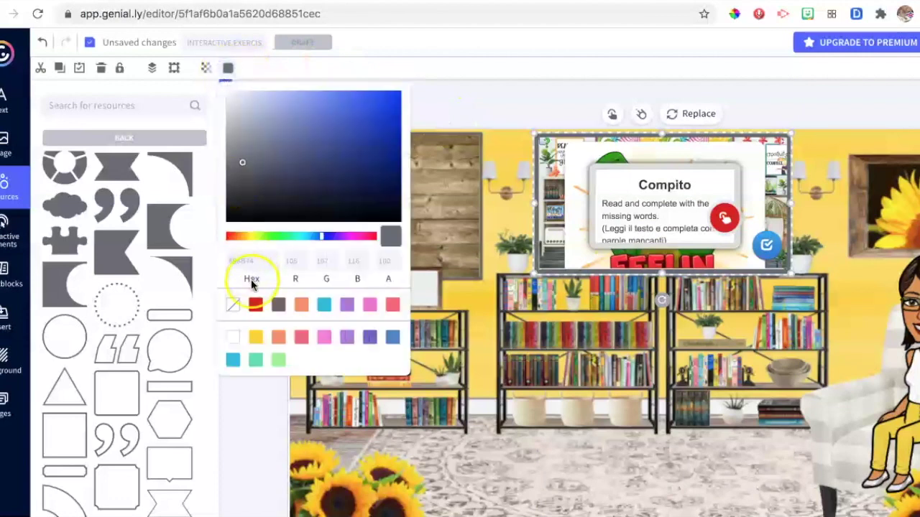
{"action": "left_click", "coordinate": [255, 308]}
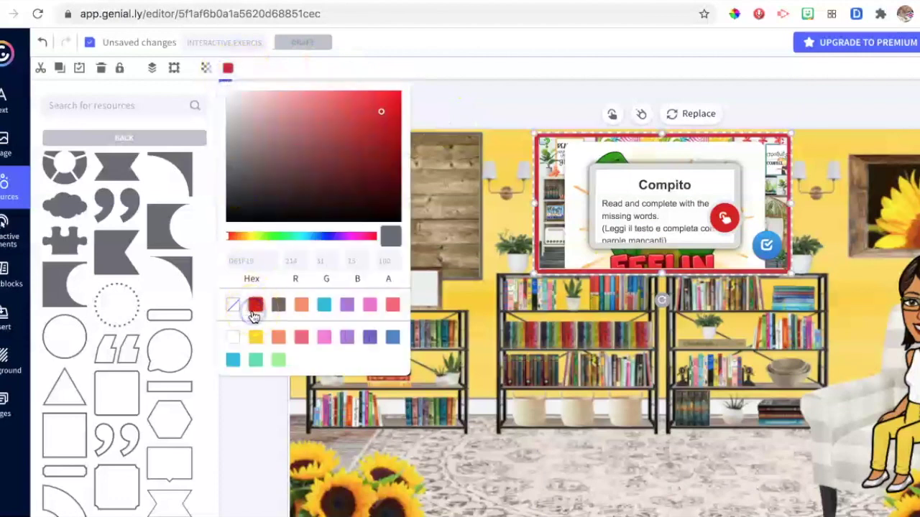
{"action": "left_click", "coordinate": [515, 332]}
{"action": "left_click", "coordinate": [544, 276]}
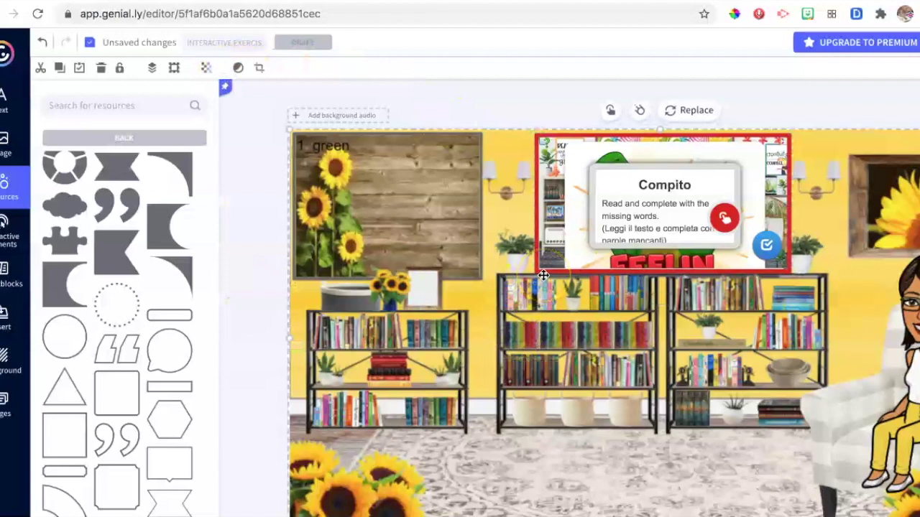
- Recolour the frame around the fill-in exercise on page 2 light blue
{"action": "left_click", "coordinate": [533, 241]}
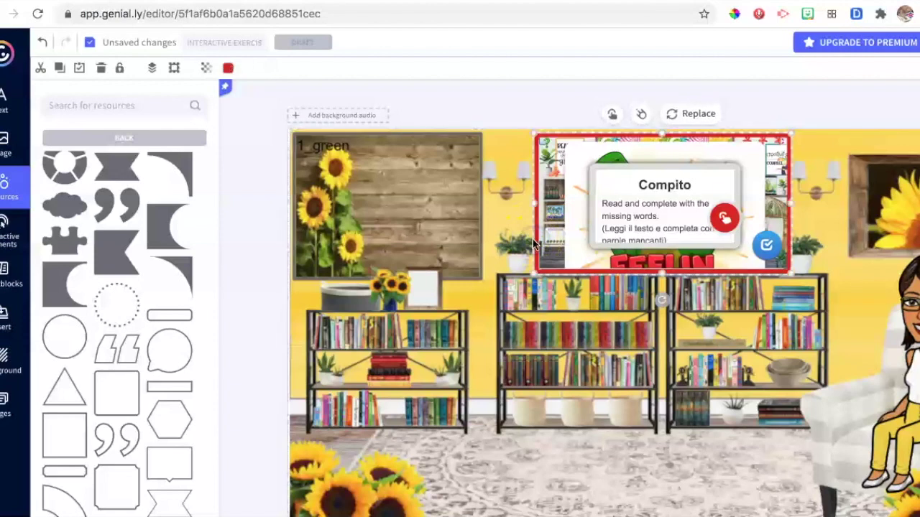
{"action": "left_click", "coordinate": [228, 69]}
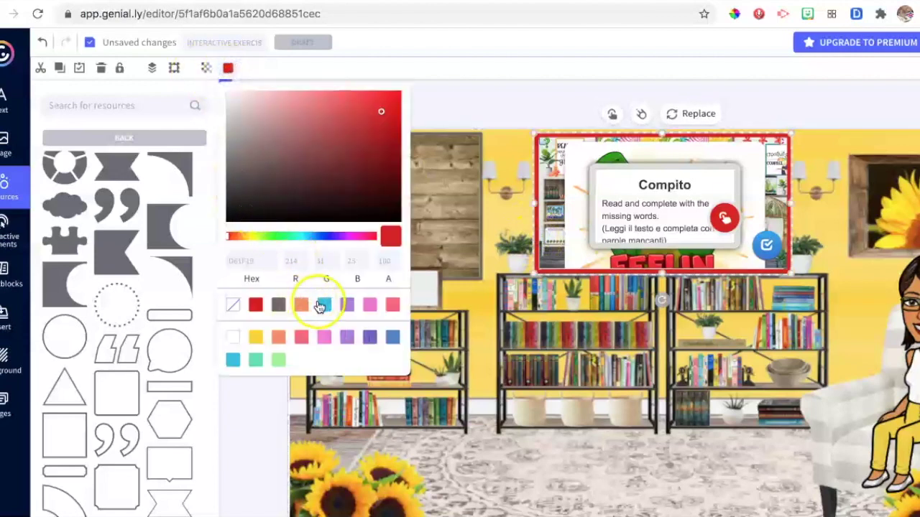
{"action": "left_click", "coordinate": [325, 305]}
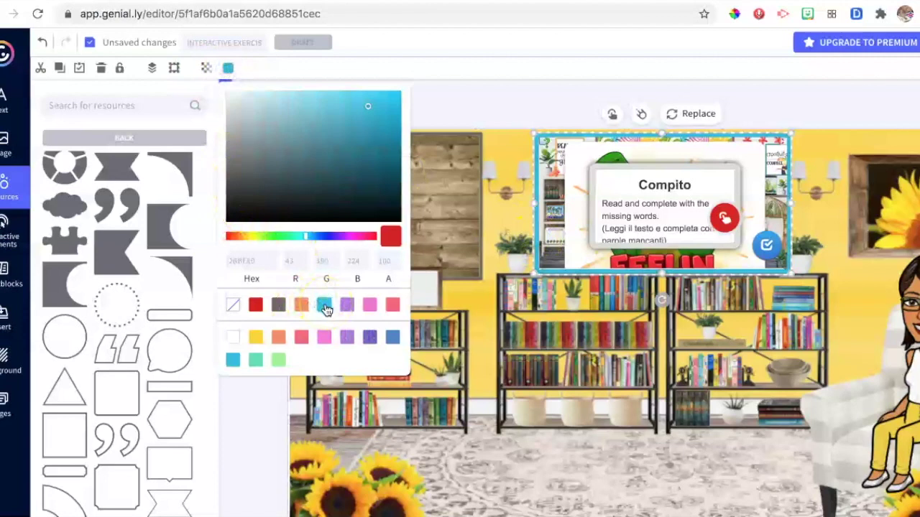
- Try indigo, purple, blue and light blue as the colour of the frame around the fill-in exercise on page 2
{"action": "left_click", "coordinate": [369, 338]}
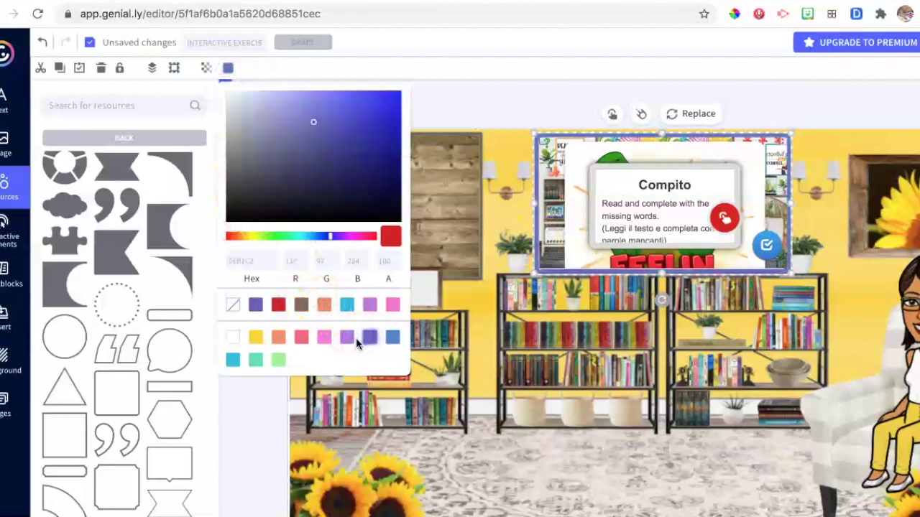
{"action": "left_click", "coordinate": [348, 339]}
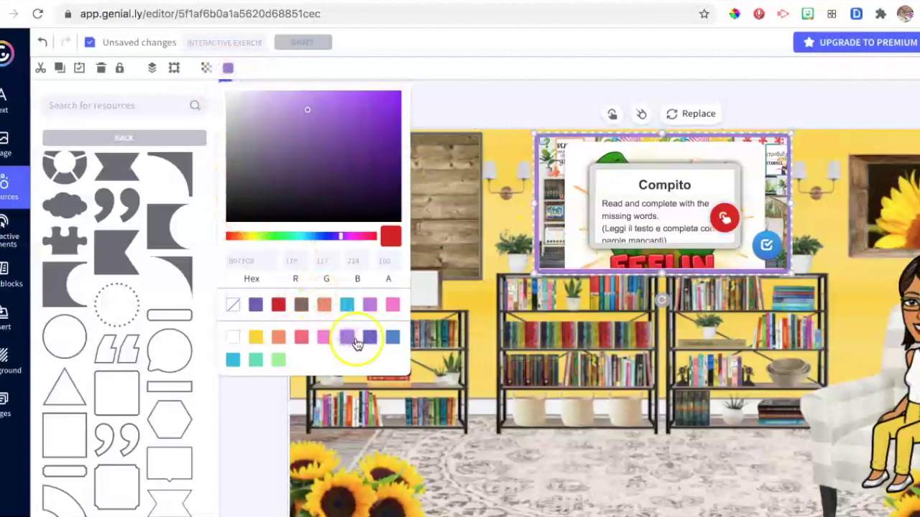
{"action": "left_click", "coordinate": [393, 338]}
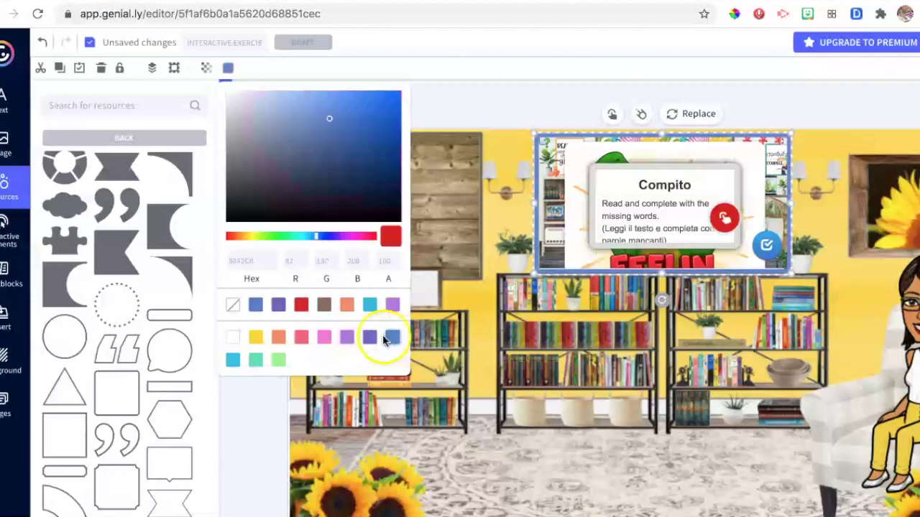
{"action": "left_click", "coordinate": [368, 337]}
{"action": "scroll", "coordinate": [488, 406], "scroll_direction": "right", "scroll_amount": 1}
{"action": "left_click", "coordinate": [202, 78]}
{"action": "left_click", "coordinate": [341, 109]}
- Recolour the frame around the fill-in exercise on page 2 dark grey
{"action": "scroll", "coordinate": [534, 431], "scroll_direction": "right", "scroll_amount": 3}
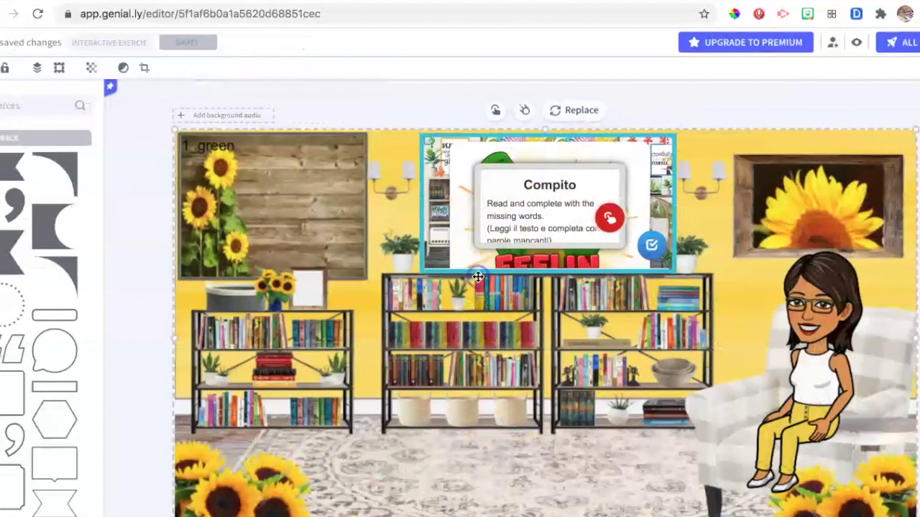
{"action": "left_click", "coordinate": [119, 68]}
{"action": "left_click", "coordinate": [277, 304]}
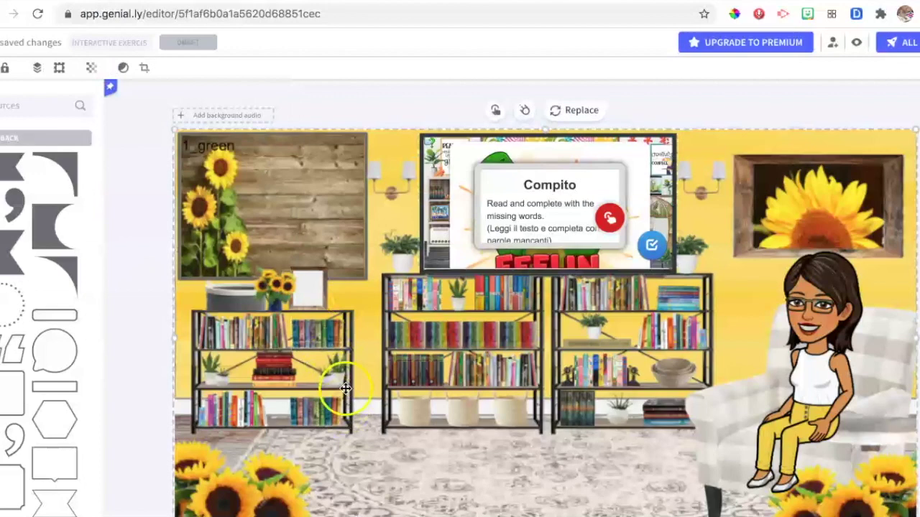
- Open the transition settings of page 1, the green classroom, and show the centred transition styles
{"action": "scroll", "coordinate": [345, 388], "scroll_direction": "left", "scroll_amount": 3}
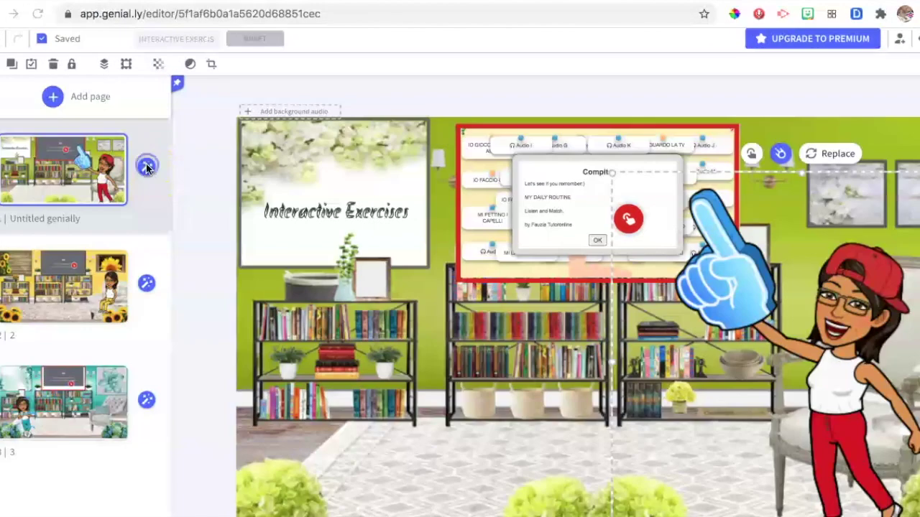
{"action": "scroll", "coordinate": [154, 176], "scroll_direction": "right", "scroll_amount": 2}
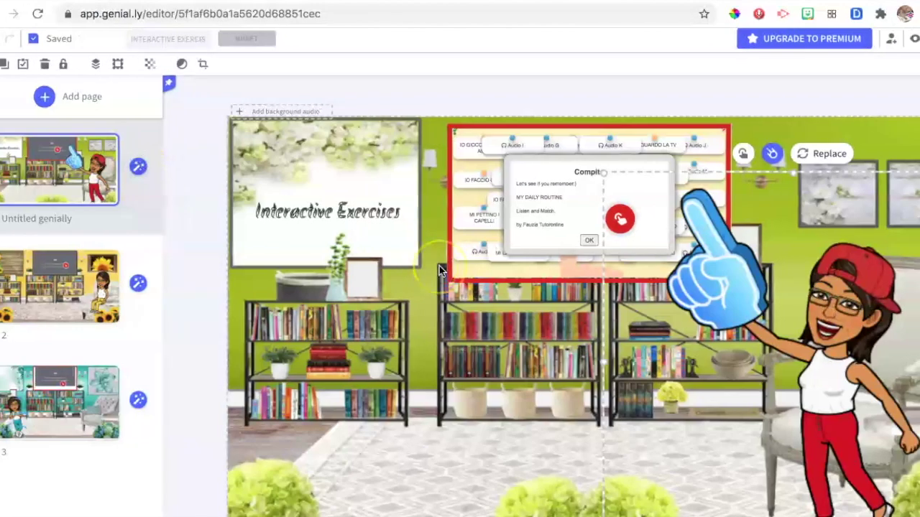
{"action": "left_click", "coordinate": [109, 169]}
{"action": "left_click", "coordinate": [805, 159]}
{"action": "left_click", "coordinate": [903, 152]}
- Try the centred Go Back, Pop, Zoom Out and Zoom In transition styles on page 1
{"action": "left_click", "coordinate": [865, 372]}
{"action": "left_click", "coordinate": [864, 393]}
{"action": "left_click", "coordinate": [863, 414]}
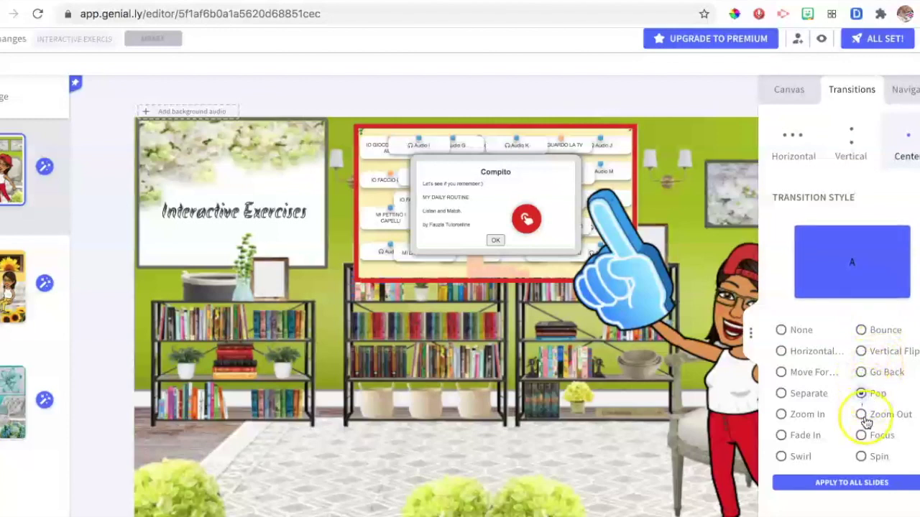
{"action": "left_click", "coordinate": [823, 417]}
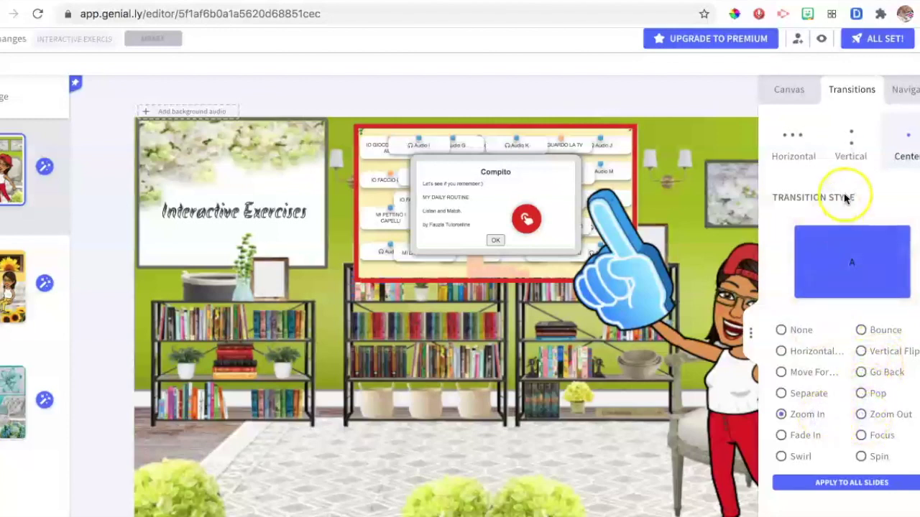
- Set the transition of page 1 to the vertical Stairs style
{"action": "left_click", "coordinate": [782, 354]}
{"action": "left_click", "coordinate": [783, 373]}
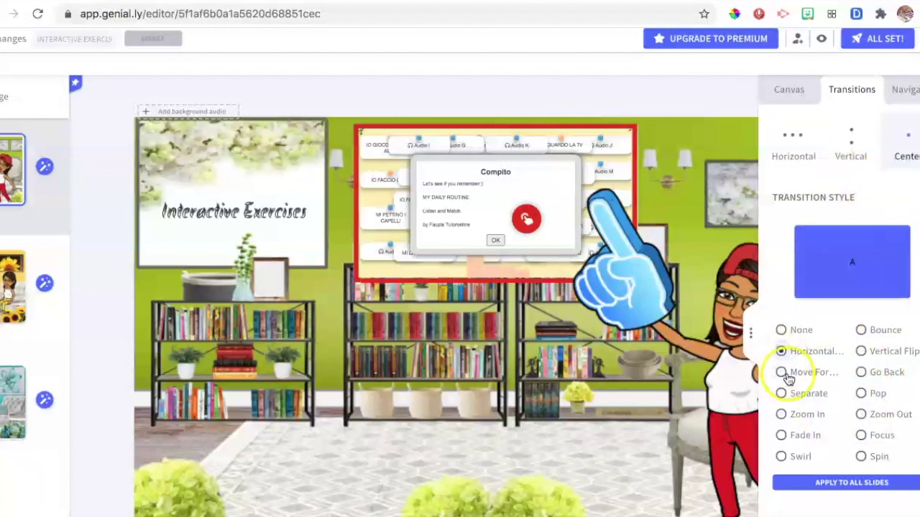
{"action": "left_click", "coordinate": [790, 337]}
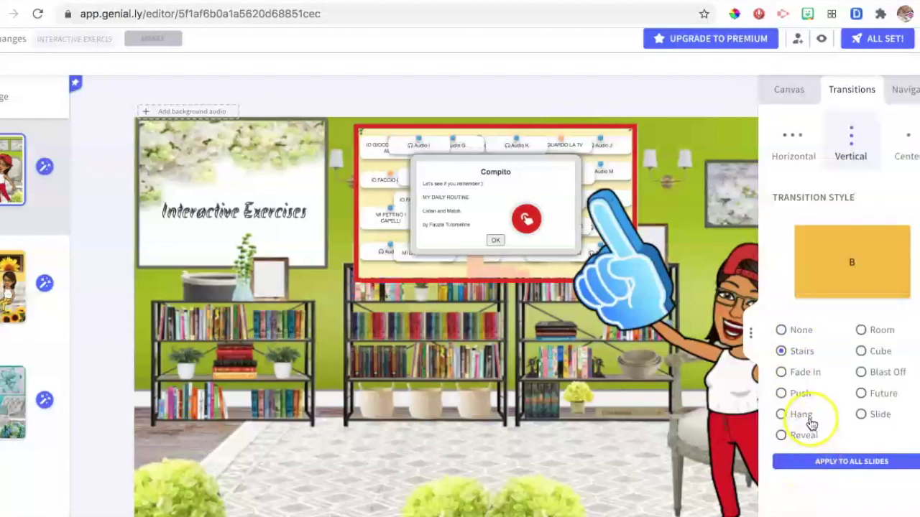
- Preview the presentation, advance through all three classroom pages to check the transitions, and close the preview
{"action": "left_click", "coordinate": [821, 38]}
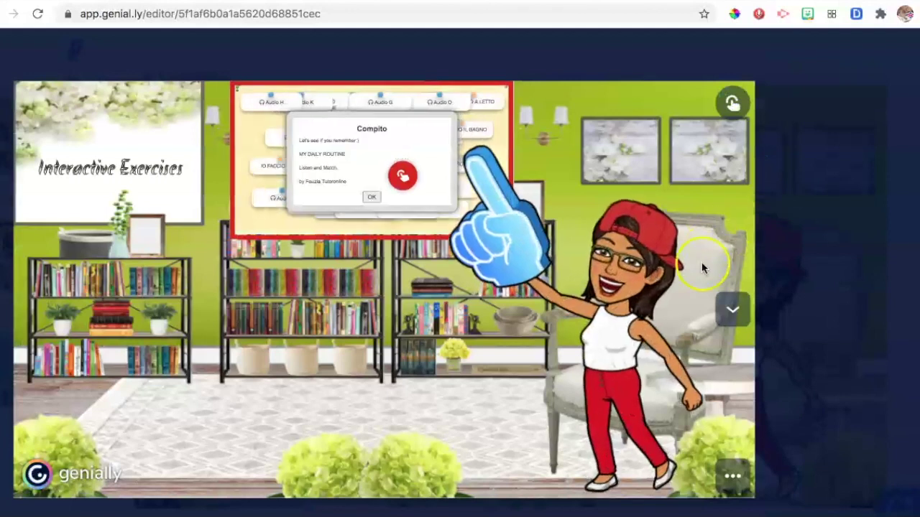
{"action": "left_click", "coordinate": [733, 312]}
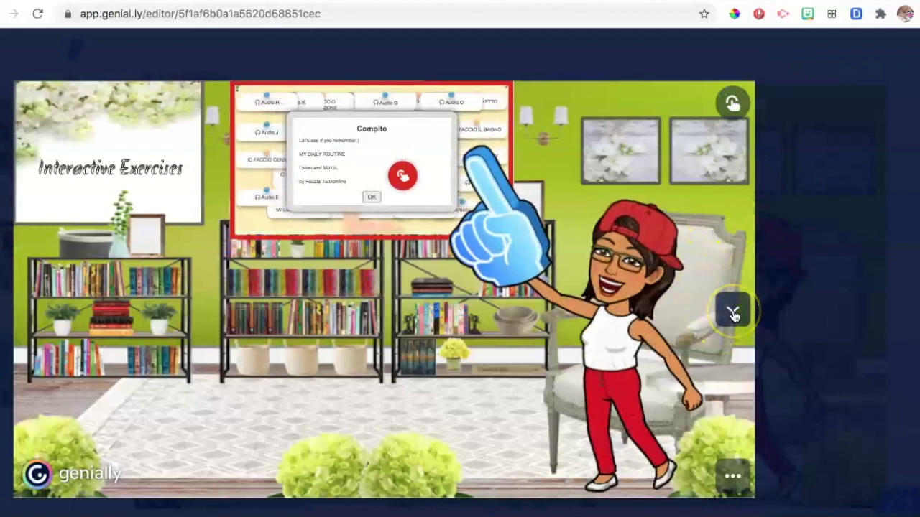
{"action": "left_click", "coordinate": [733, 313]}
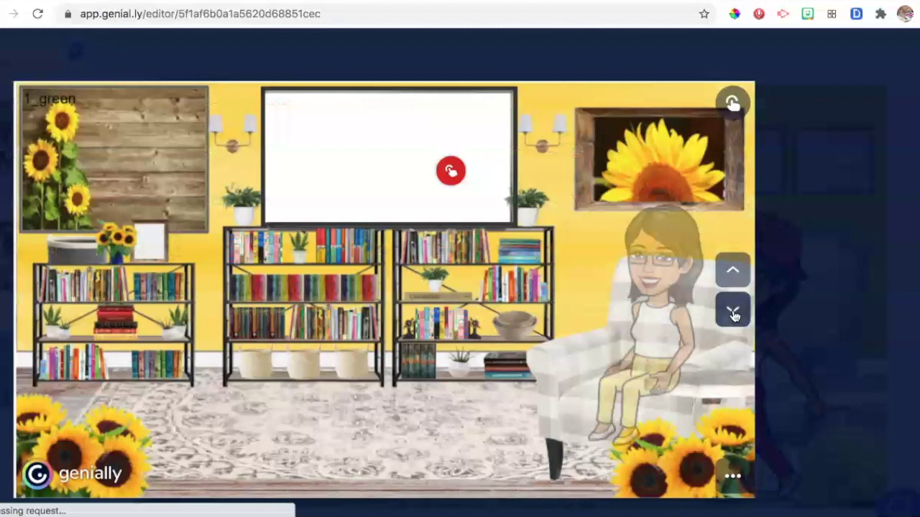
{"action": "left_click", "coordinate": [733, 313]}
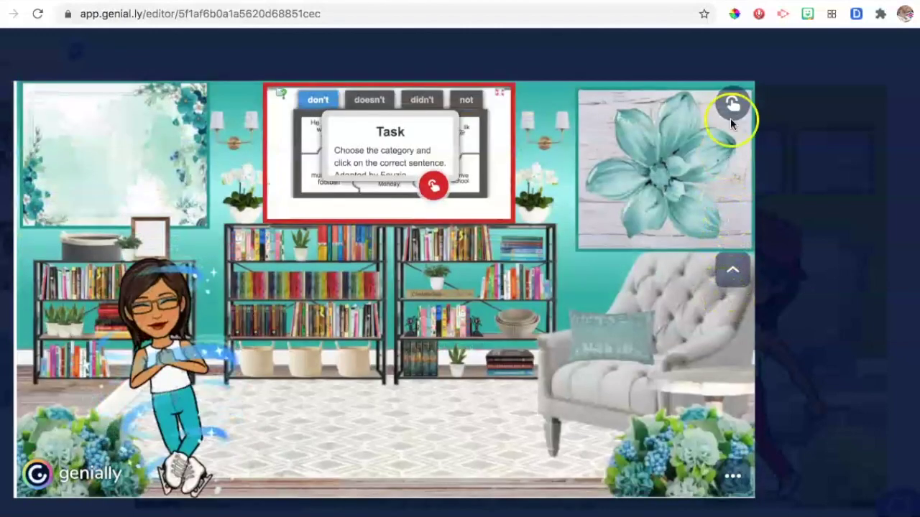
{"action": "left_click", "coordinate": [745, 127]}
- Publish the project as public online with the title "Genially and Learning Apps" and the description "Interactive Exercises"
{"action": "left_click", "coordinate": [891, 42]}
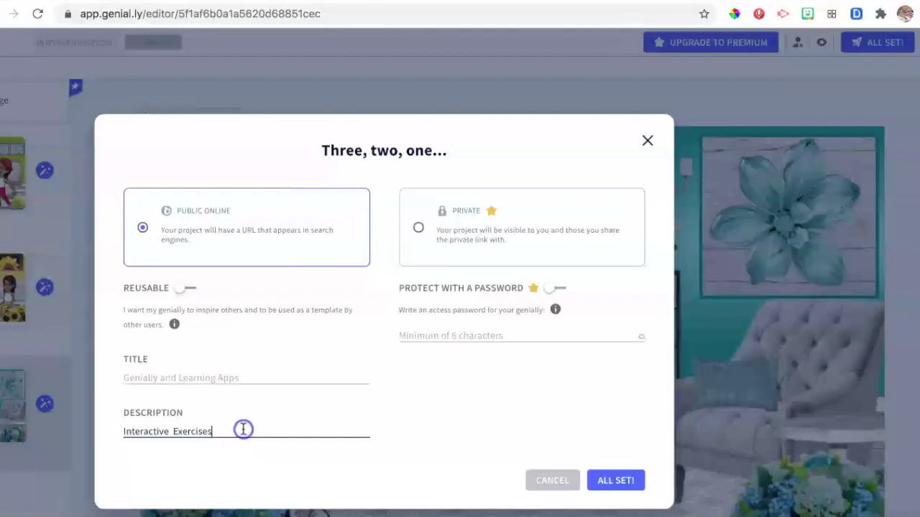
{"action": "left_click", "coordinate": [247, 373]}
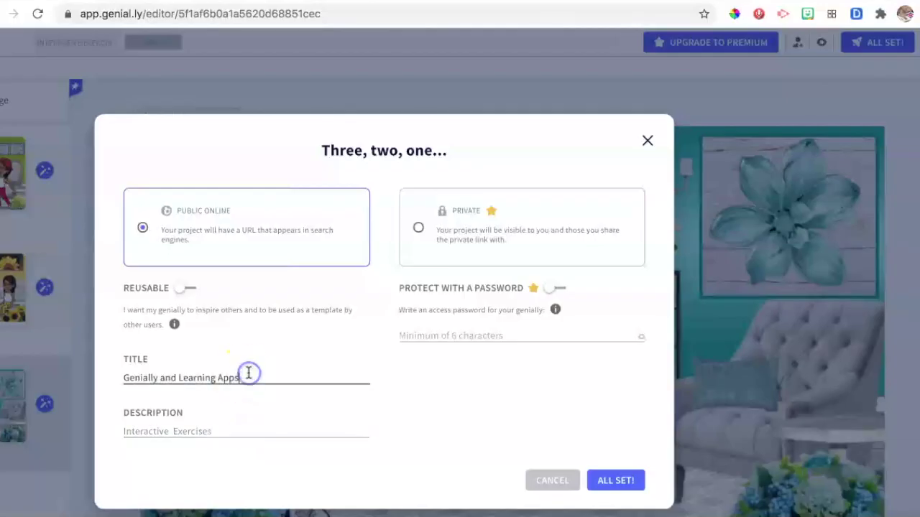
{"action": "left_click", "coordinate": [605, 482]}
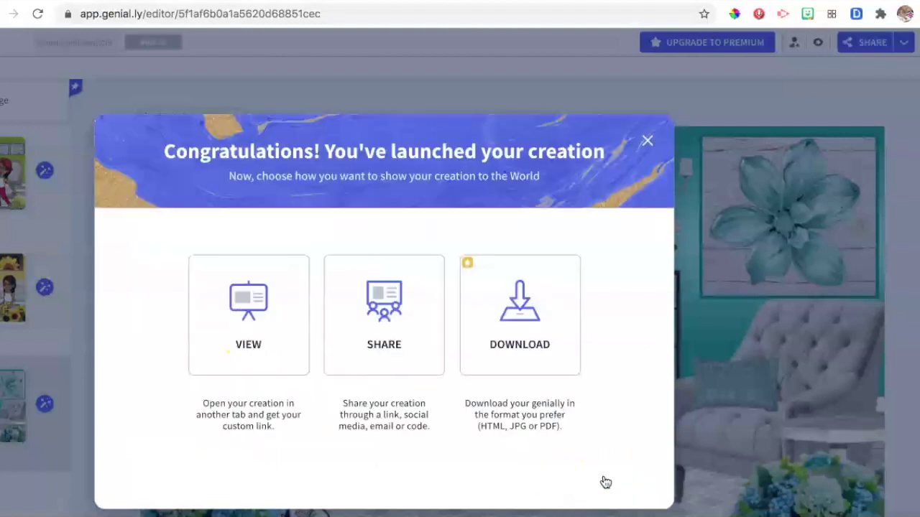
- Copy the public social page link of the published project and open it in a new browser tab
{"action": "left_click", "coordinate": [393, 329]}
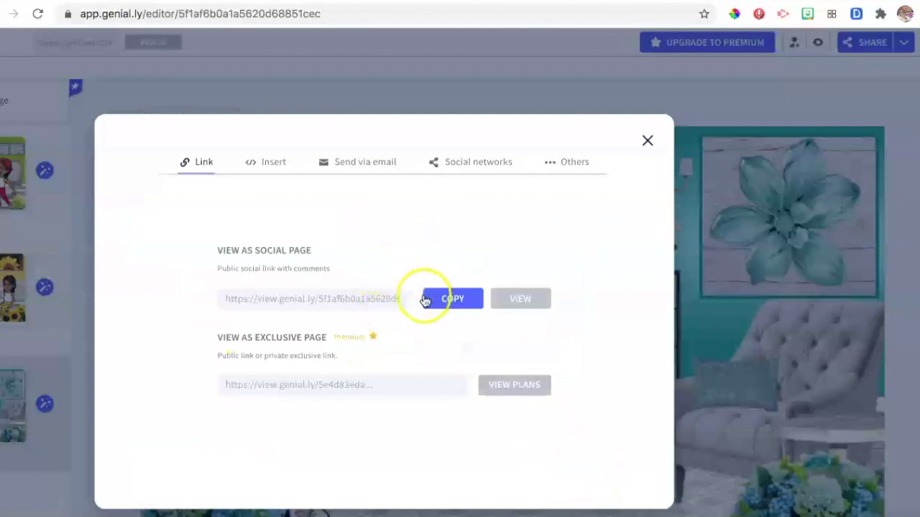
{"action": "left_click", "coordinate": [445, 299]}
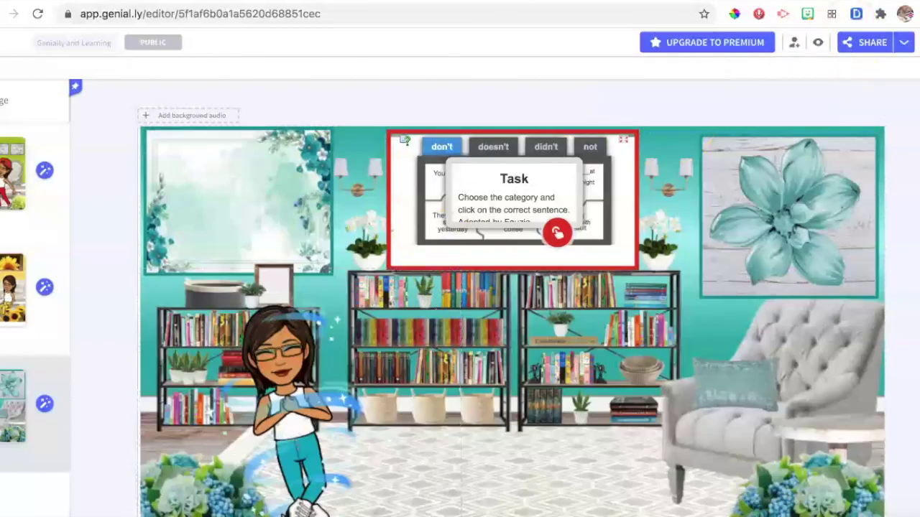
{"action": "key", "text": "super+t"}
{"action": "left_click", "coordinate": [536, 14]}
{"action": "key", "text": "super+v"}
{"action": "key", "text": "Return"}
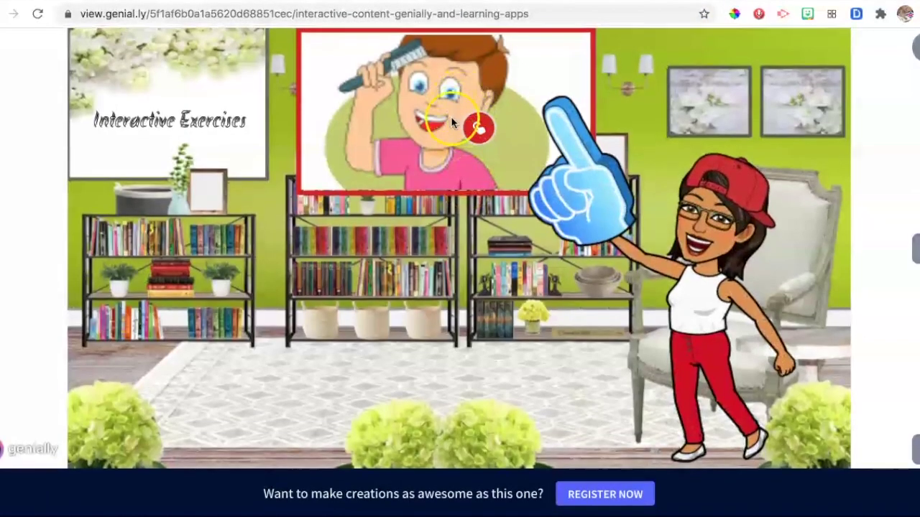
- Test the daily routine matching exercise on published page 1 by starting it and opening Audio B, and close its window
{"action": "left_click", "coordinate": [462, 124]}
{"action": "left_click", "coordinate": [479, 129]}
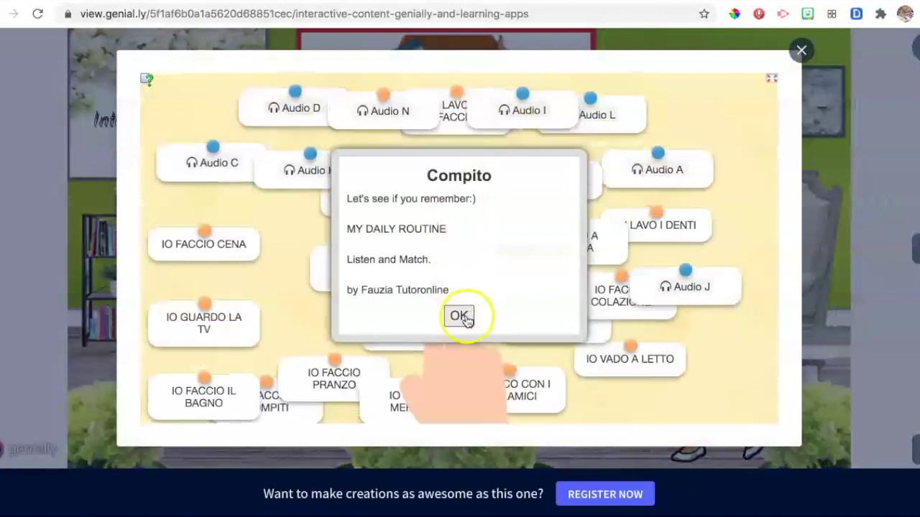
{"action": "left_click", "coordinate": [466, 319]}
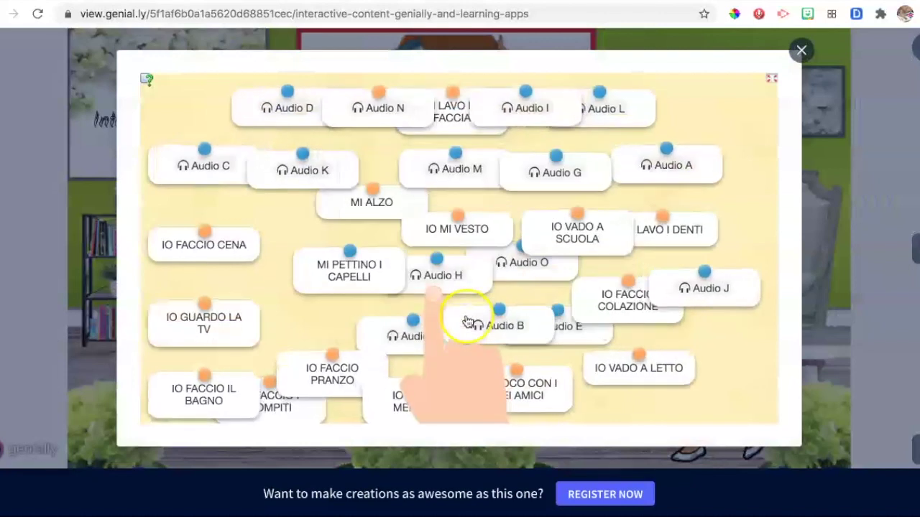
{"action": "left_click", "coordinate": [488, 343]}
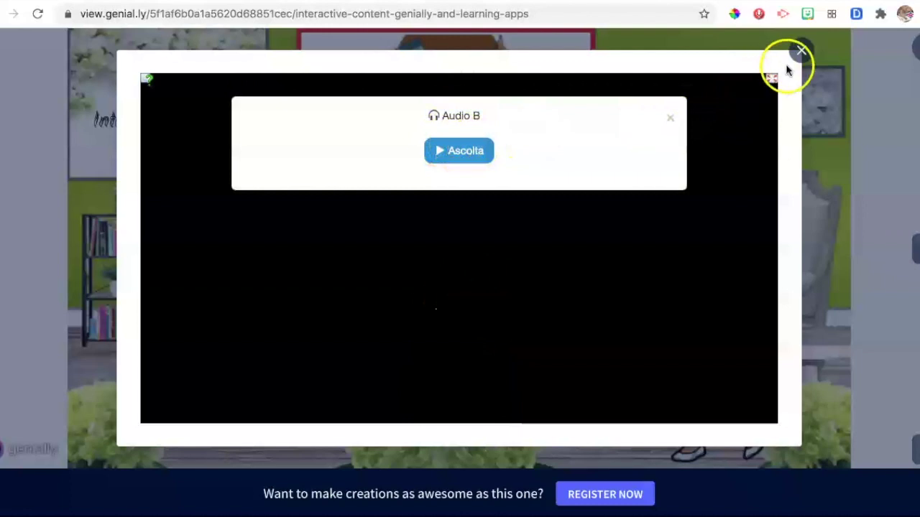
{"action": "left_click", "coordinate": [802, 52]}
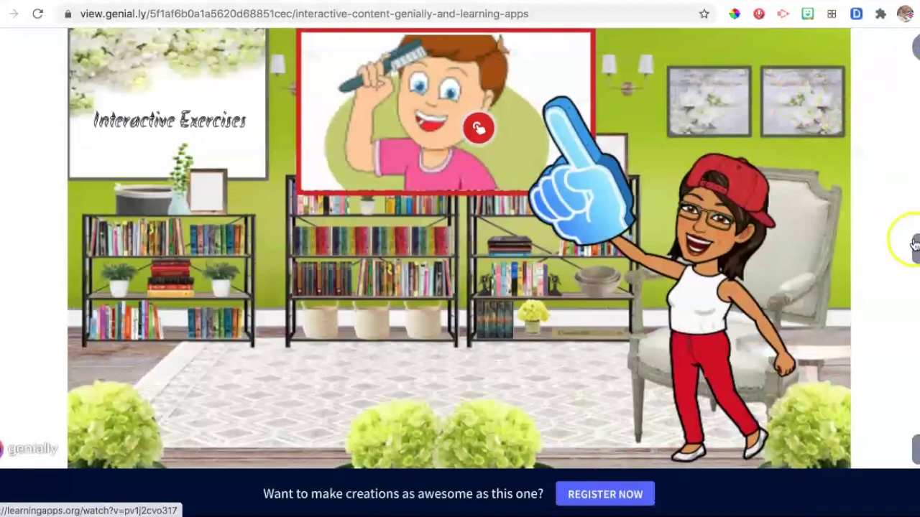
- Go to published page 2, open the fill-in exercise, look through its text with the gaps, and close its window
{"action": "left_click", "coordinate": [914, 248]}
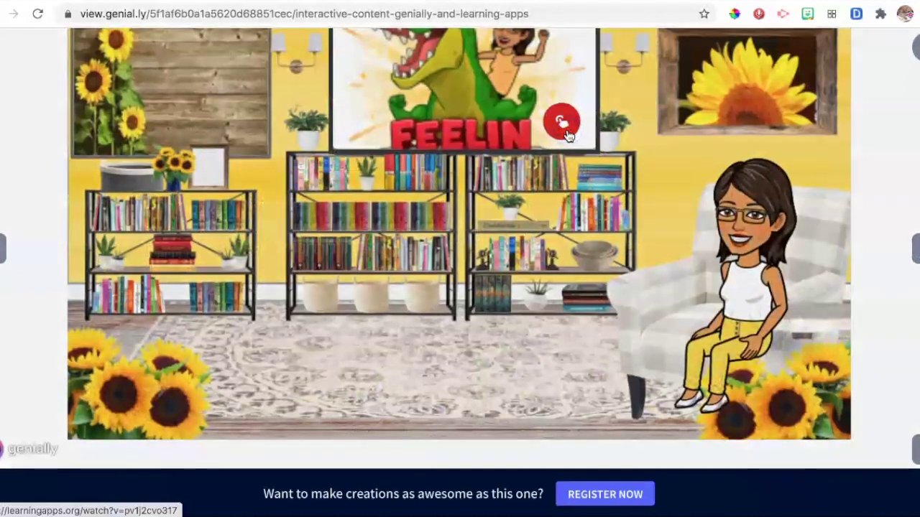
{"action": "left_click", "coordinate": [564, 128]}
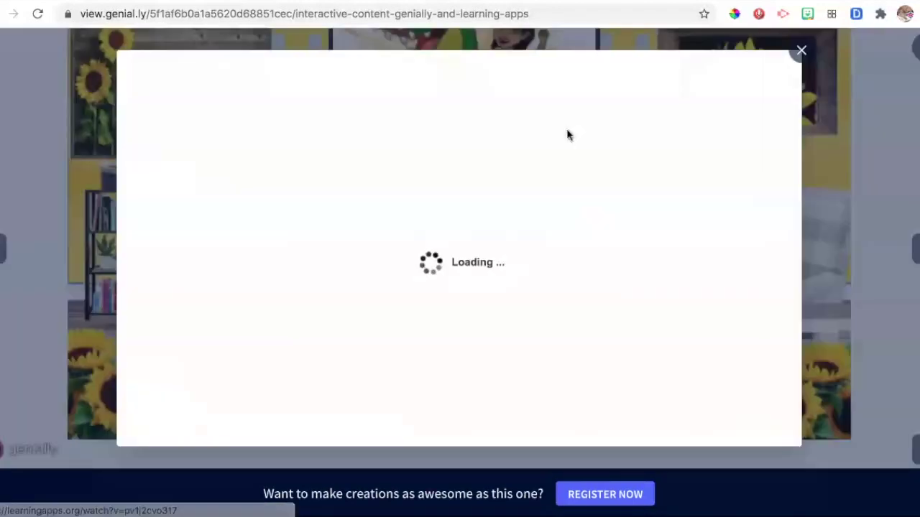
{"action": "left_click", "coordinate": [460, 284]}
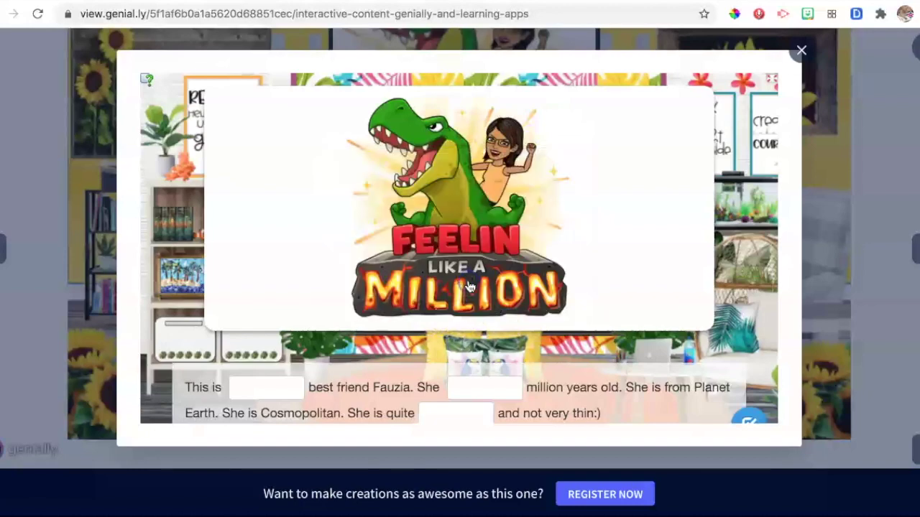
{"action": "scroll", "coordinate": [494, 332], "scroll_direction": "down", "scroll_amount": 3}
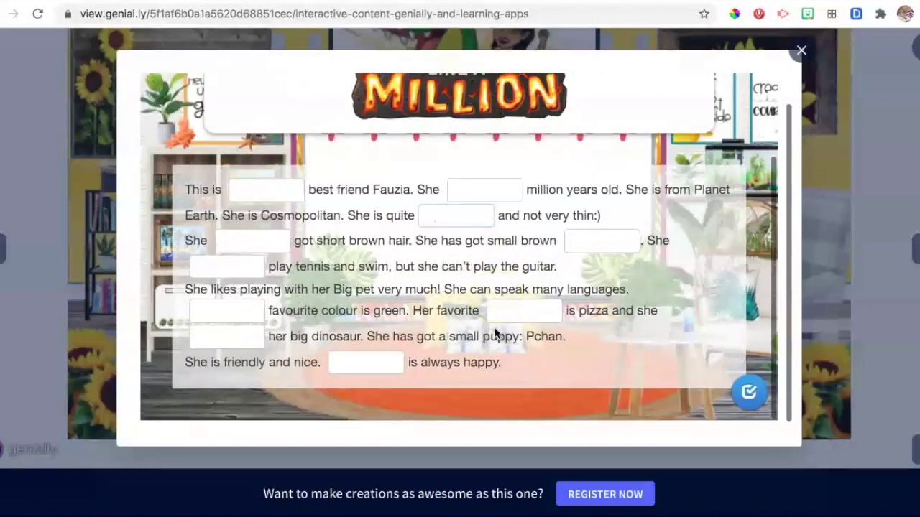
{"action": "scroll", "coordinate": [499, 330], "scroll_direction": "down", "scroll_amount": 1}
{"action": "scroll", "coordinate": [703, 226], "scroll_direction": "up", "scroll_amount": 3}
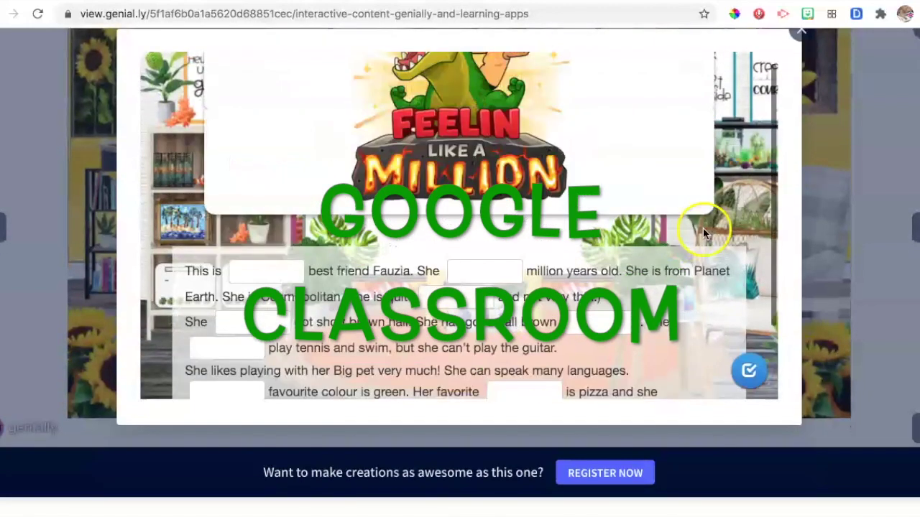
{"action": "scroll", "coordinate": [703, 222], "scroll_direction": "up", "scroll_amount": 1}
{"action": "scroll", "coordinate": [703, 222], "scroll_direction": "up", "scroll_amount": 1}
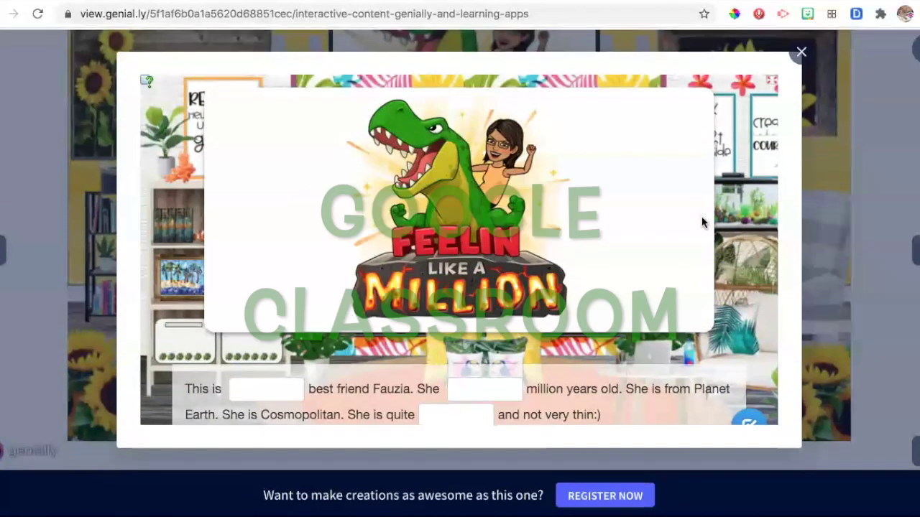
{"action": "left_click", "coordinate": [800, 51]}
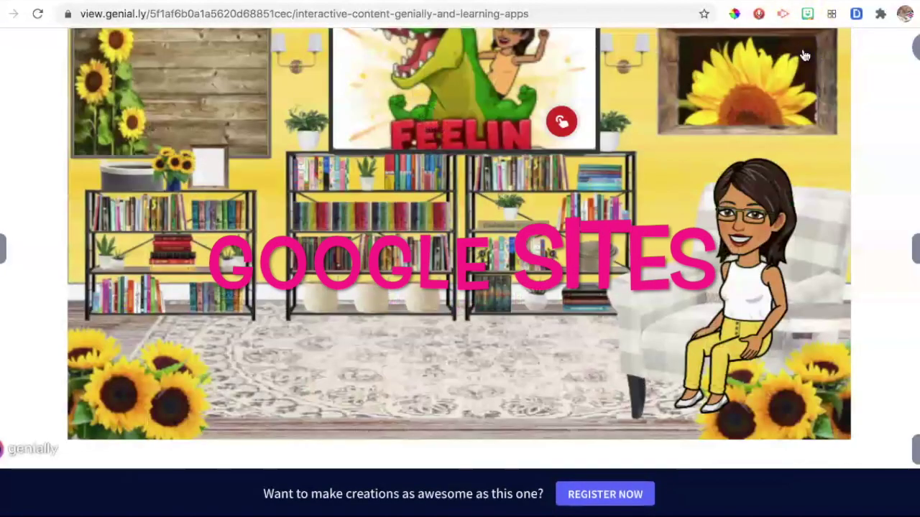
- Go to published page 3 and open its exercise on don't, doesn't, didn't and not
{"action": "scroll", "coordinate": [904, 289], "scroll_direction": "down", "scroll_amount": 2}
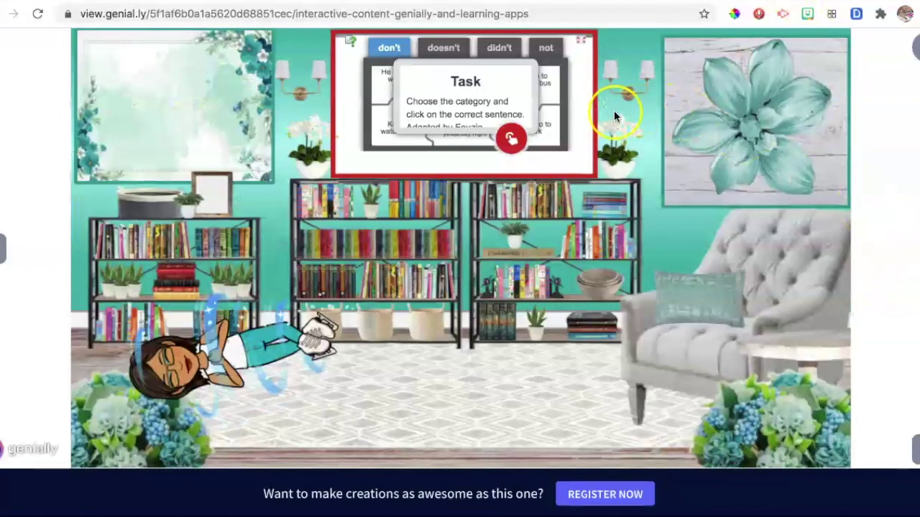
{"action": "left_click", "coordinate": [514, 141]}
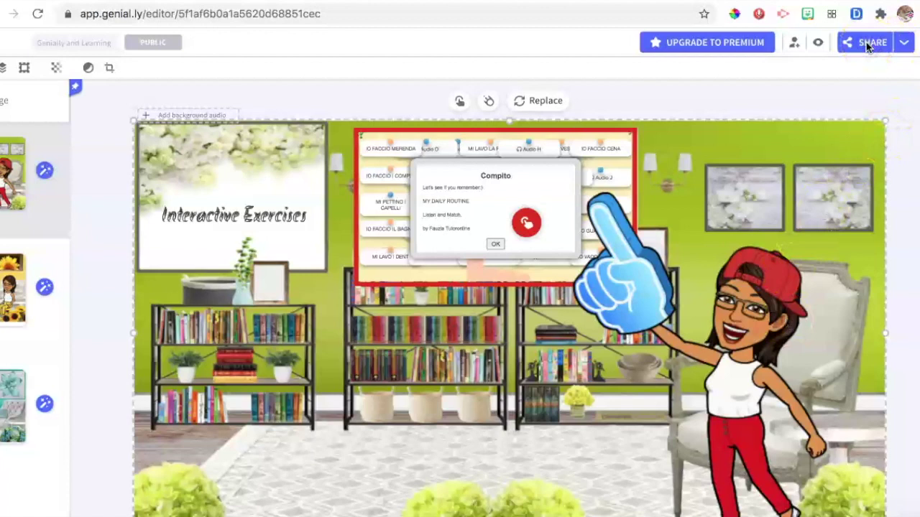
- Open the sharing options of the Genially project and share it to Google Classroom
{"action": "left_click", "coordinate": [868, 45]}
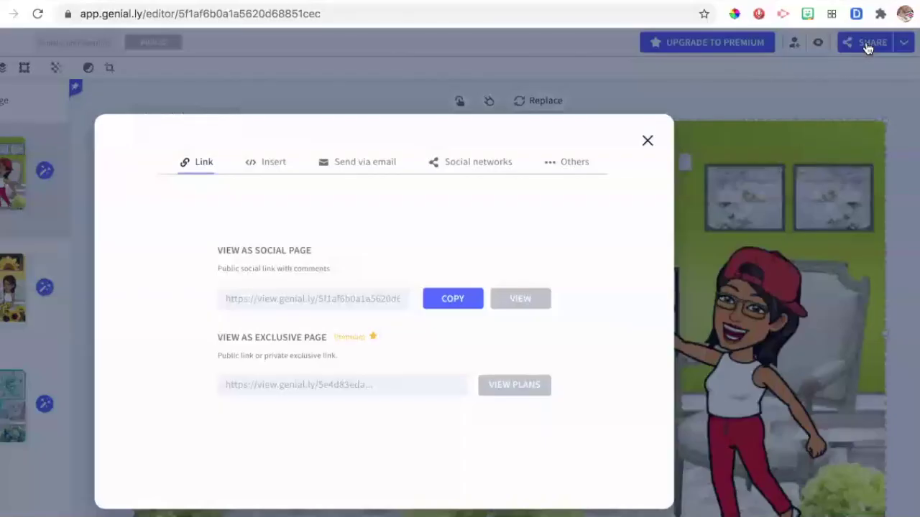
{"action": "left_click", "coordinate": [571, 168]}
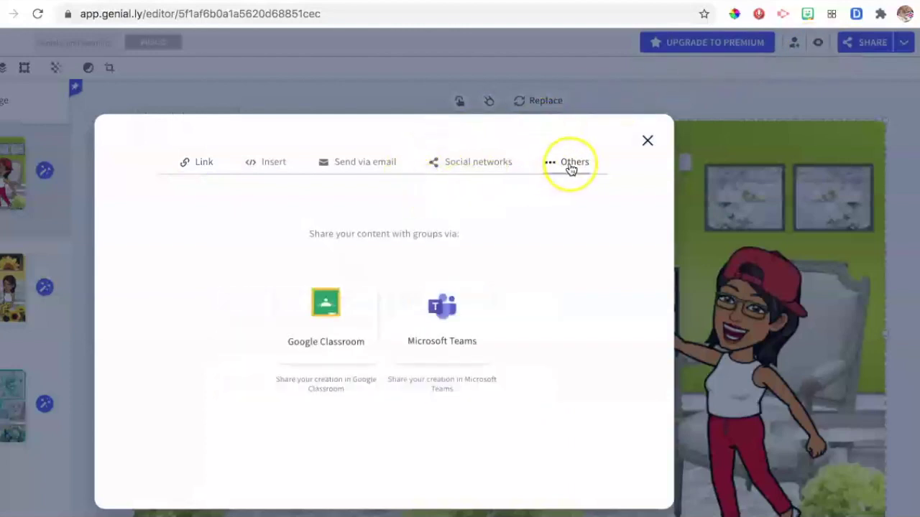
{"action": "left_click", "coordinate": [319, 308]}
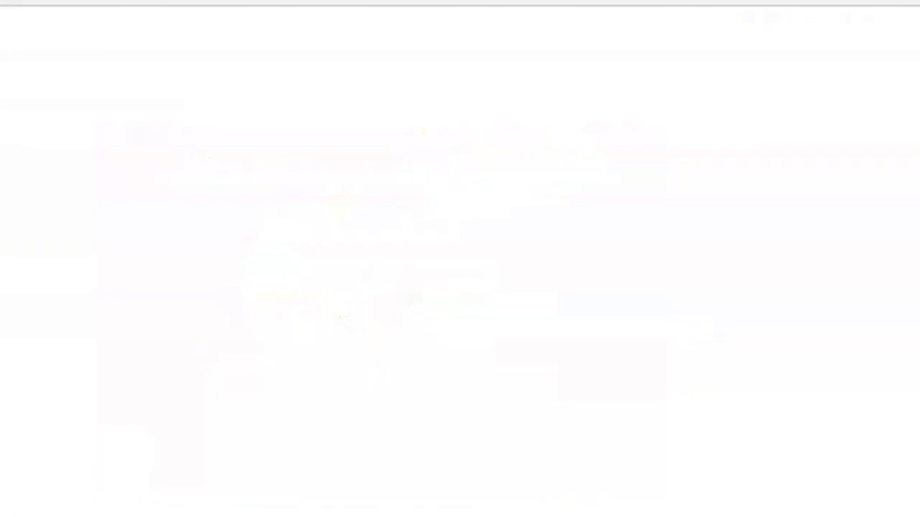
- Choose the course Tecnologie Didattiche with the action Crea compito and proceed to the assignment form
{"action": "left_click", "coordinate": [529, 164]}
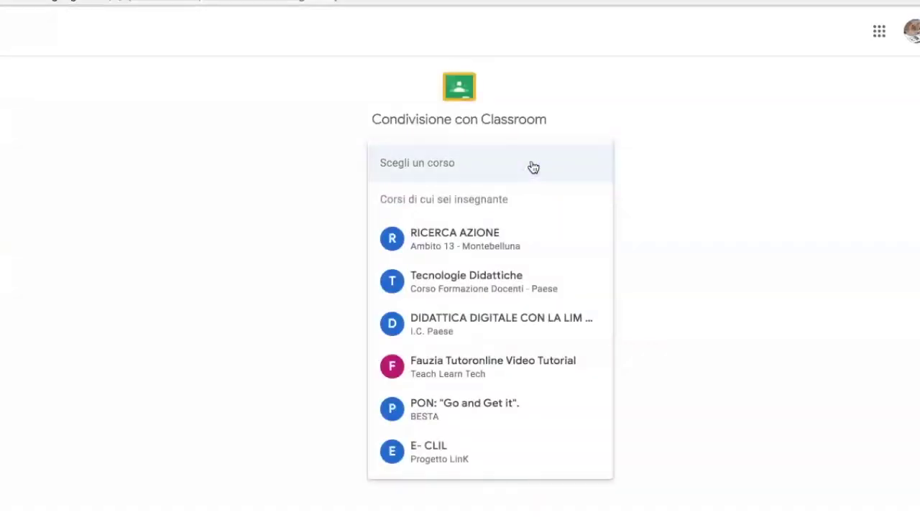
{"action": "left_click", "coordinate": [512, 281]}
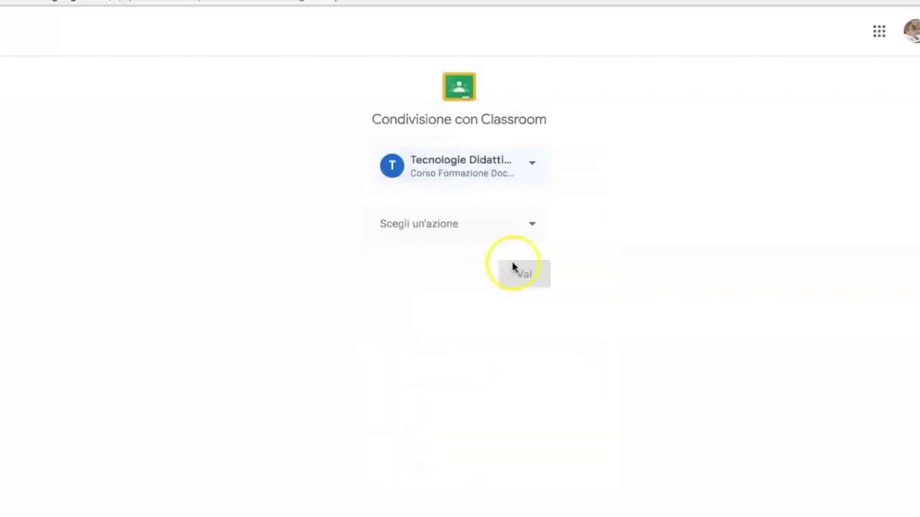
{"action": "left_click", "coordinate": [527, 225]}
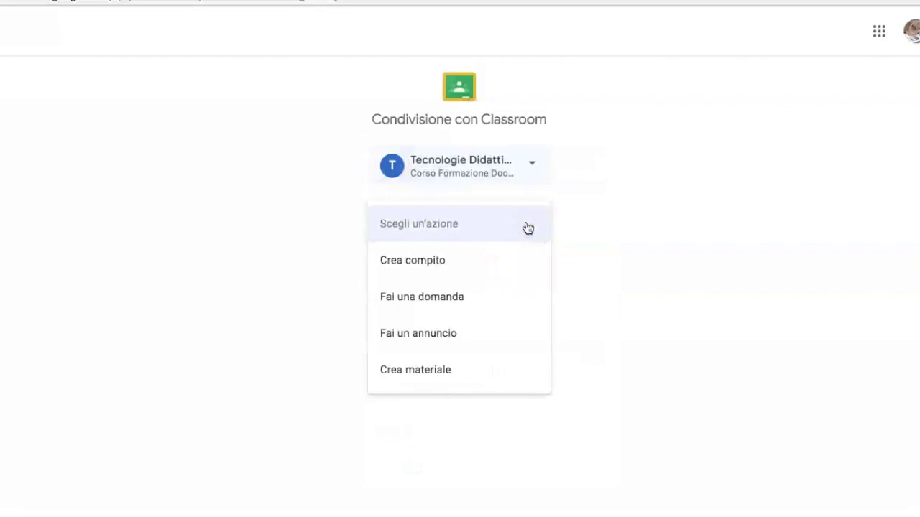
{"action": "left_click", "coordinate": [458, 262]}
{"action": "left_click", "coordinate": [529, 282]}
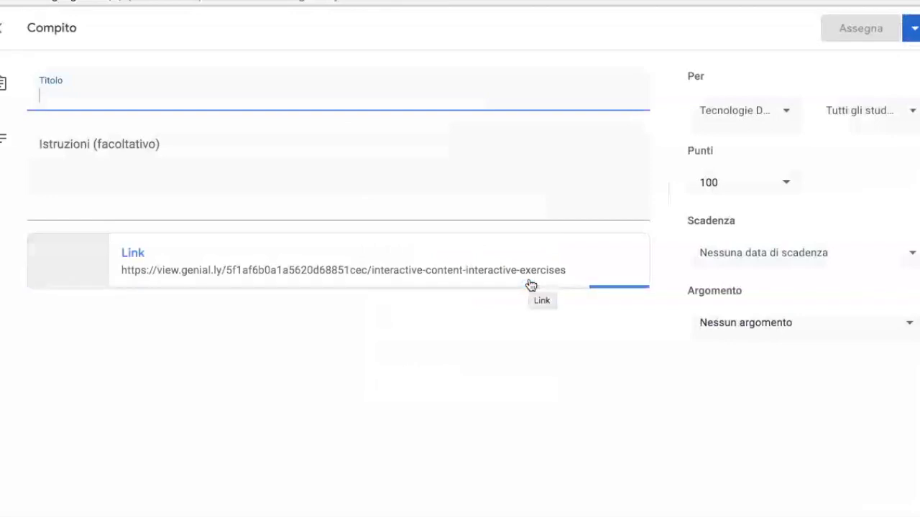
- Title the assignment "Interactive Exercises", enter the instructions "Practice." and save it as a draft
{"action": "type", "text": "Inter"}
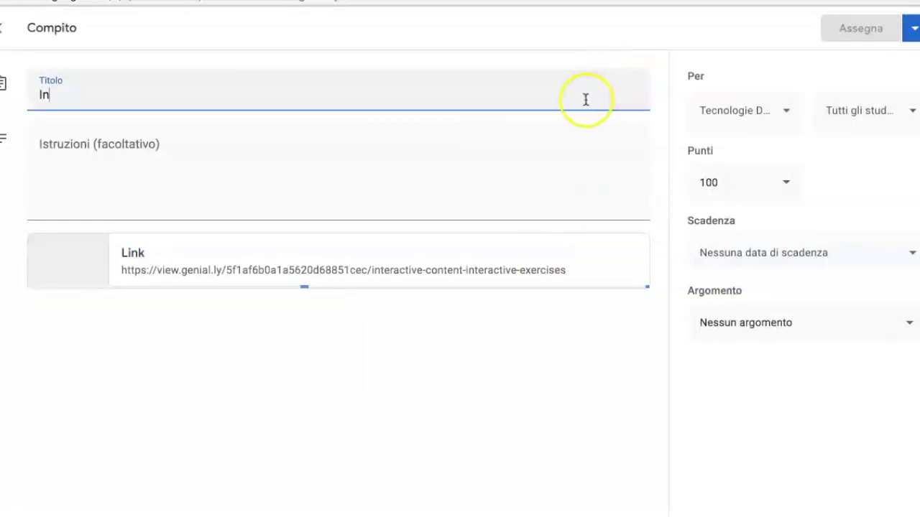
{"action": "type", "text": "active Exercises"}
{"action": "left_click", "coordinate": [324, 148]}
{"action": "type", "text": "Practice."}
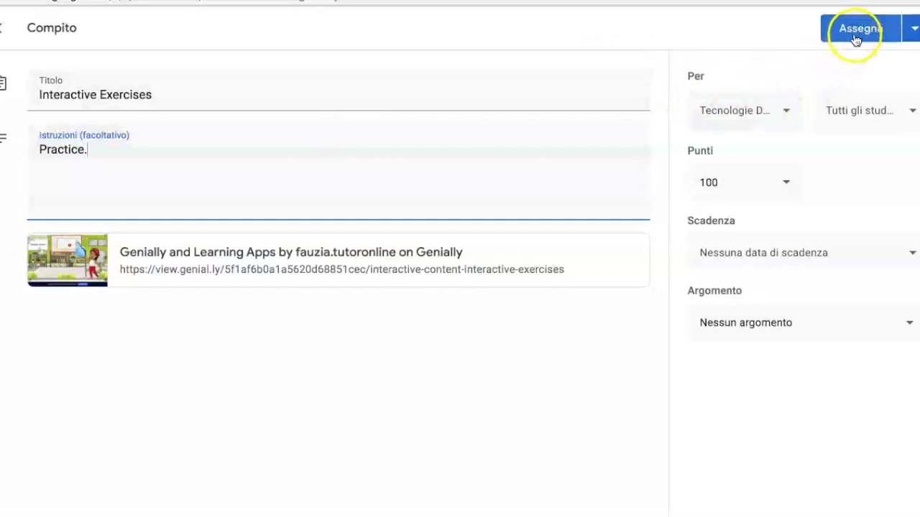
{"action": "left_click", "coordinate": [913, 30]}
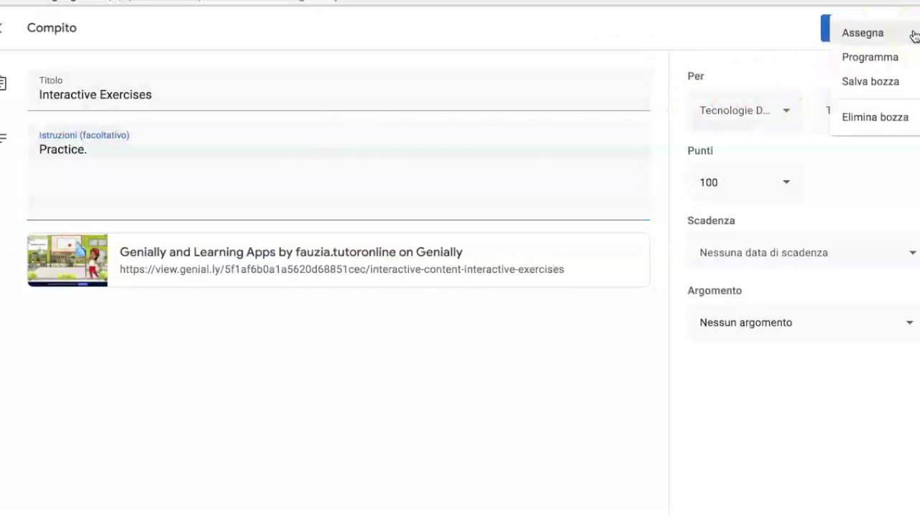
{"action": "left_click", "coordinate": [876, 84]}
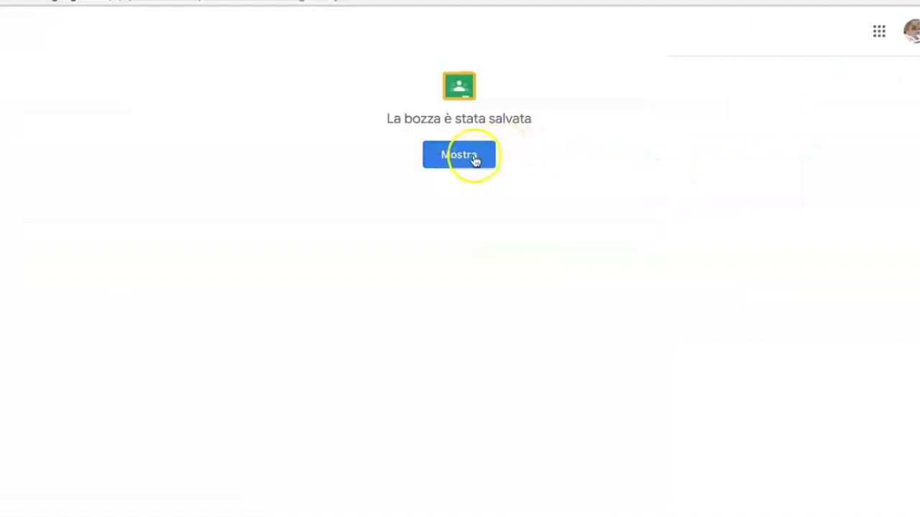
- Show the saved draft in the course, open its attached Genially link and go through published pages 2 and 3
{"action": "left_click", "coordinate": [474, 159]}
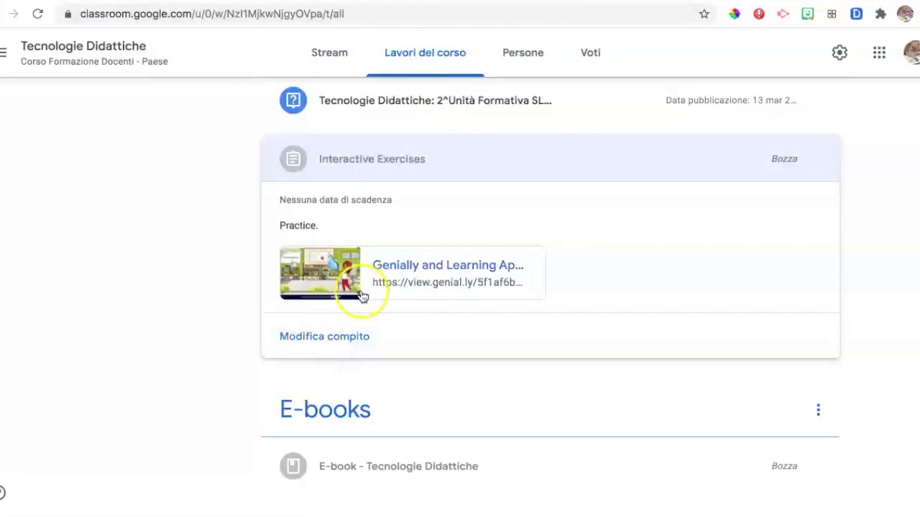
{"action": "left_click", "coordinate": [345, 281]}
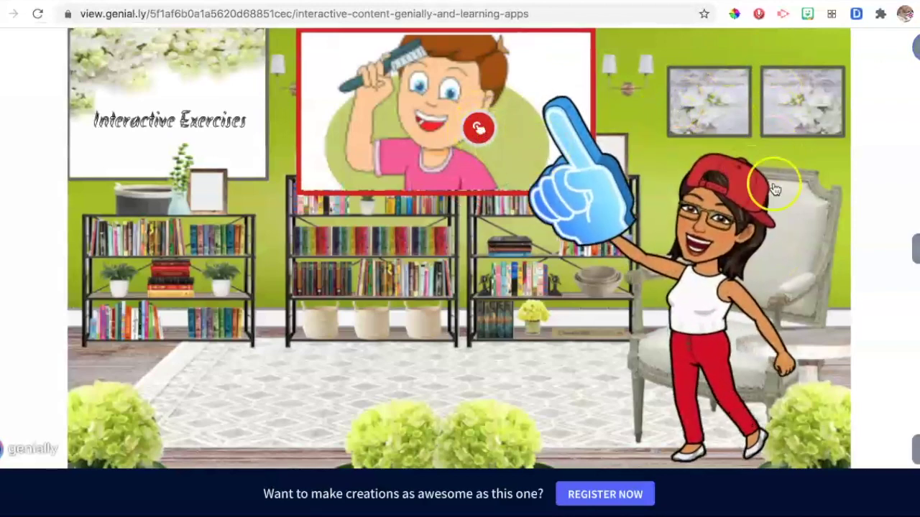
{"action": "left_click", "coordinate": [916, 252]}
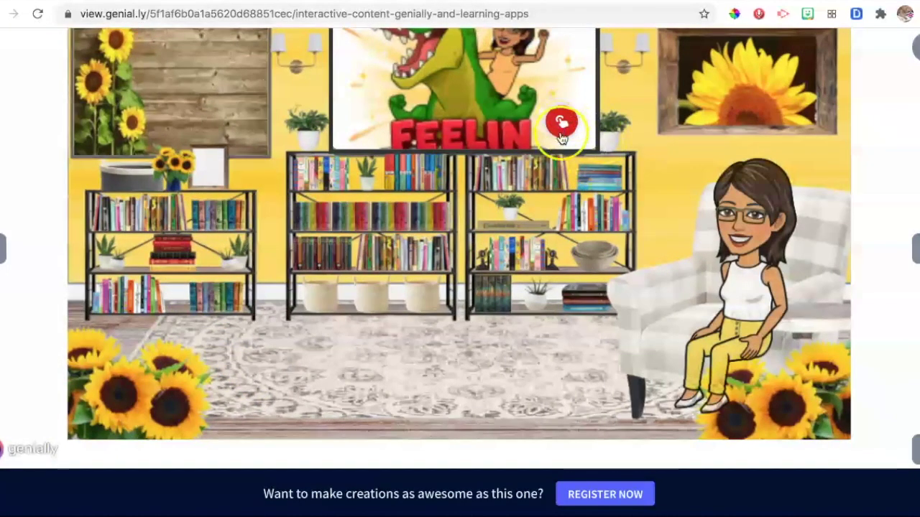
{"action": "left_click", "coordinate": [915, 252]}
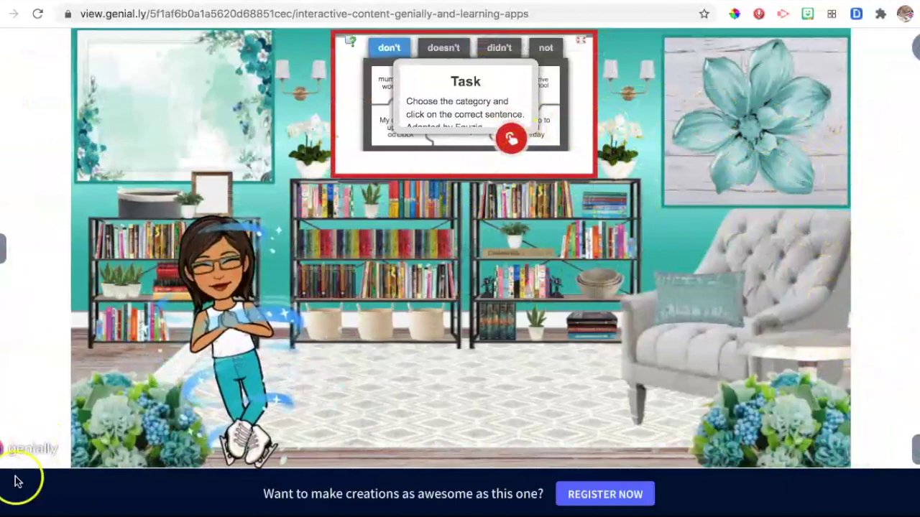
- Return to the Genially editor and copy the project's public social page link from the sharing options
{"action": "left_click", "coordinate": [527, 335]}
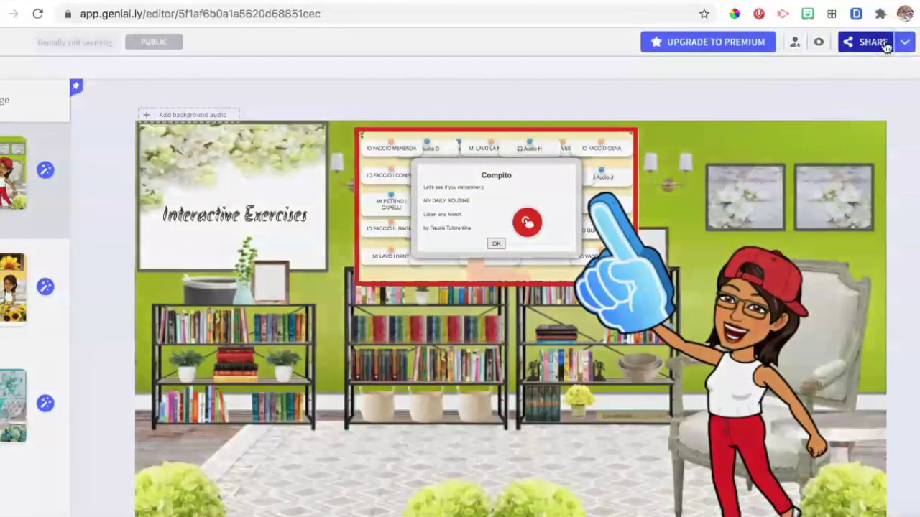
{"action": "left_click", "coordinate": [880, 42]}
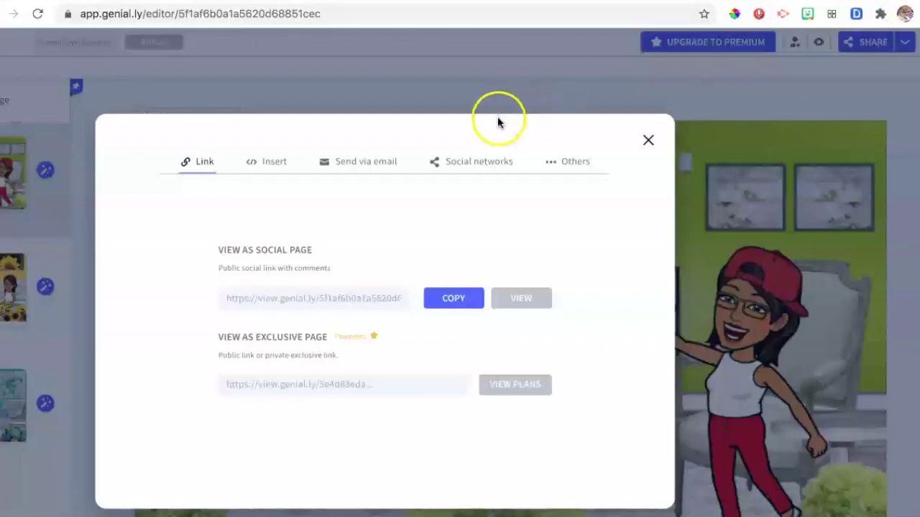
{"action": "left_click", "coordinate": [450, 299]}
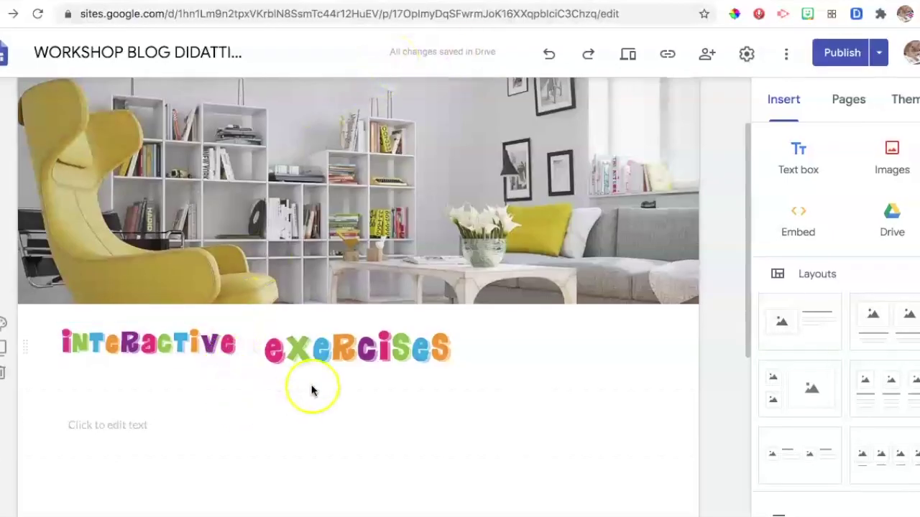
- Switch to Google Sites and embed the copied project link by URL on the Interactive Exercises page, using the Preview display
{"action": "left_click", "coordinate": [799, 224]}
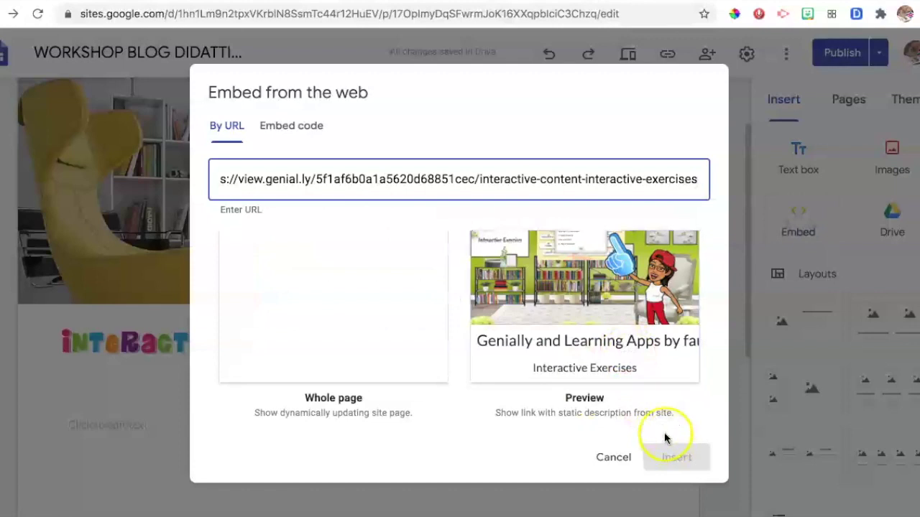
{"action": "left_click", "coordinate": [625, 314]}
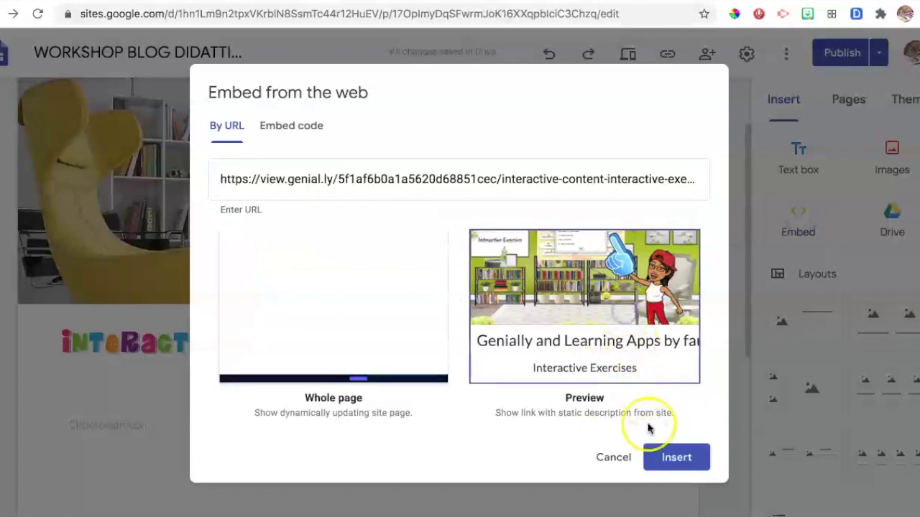
{"action": "left_click", "coordinate": [674, 459]}
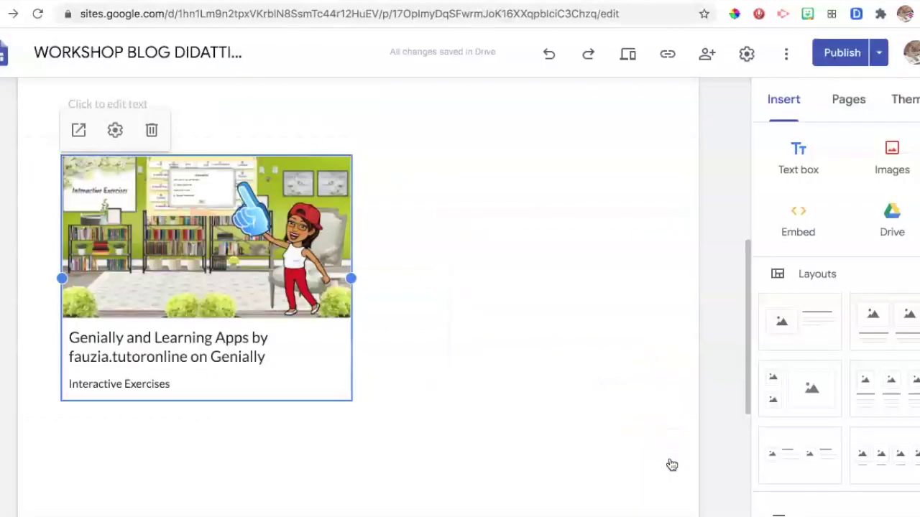
- Enlarge the embedded Genially preview to nearly the full width of the page content area
{"action": "scroll", "coordinate": [564, 332], "scroll_direction": "up", "scroll_amount": 1}
{"action": "left_click", "coordinate": [467, 194]}
{"action": "left_click", "coordinate": [350, 254]}
{"action": "left_click_drag", "start_coordinate": [352, 304], "coordinate": [671, 400]}
{"action": "left_click_drag", "start_coordinate": [596, 366], "coordinate": [645, 347]}
{"action": "scroll", "coordinate": [653, 353], "scroll_direction": "down", "scroll_amount": 2}
{"action": "scroll", "coordinate": [661, 308], "scroll_direction": "up", "scroll_amount": 1}
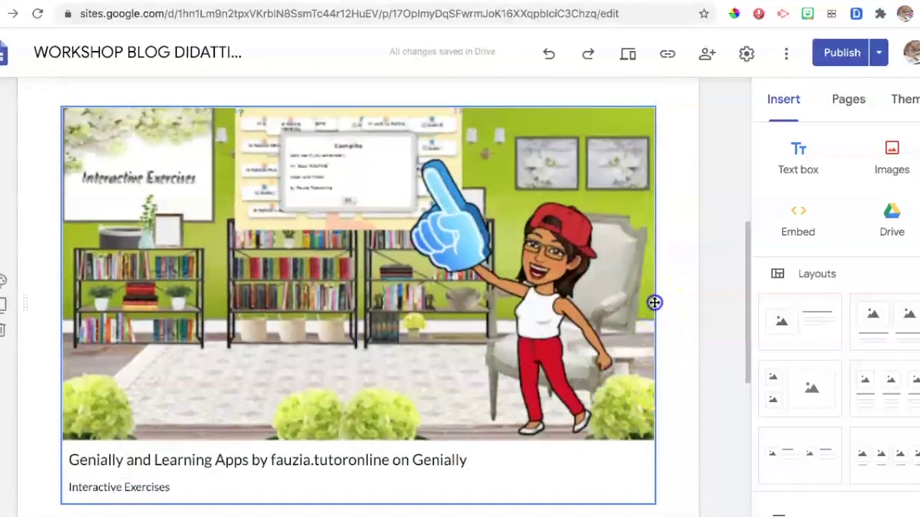
- Review the Interactive Exercises draft in Classroom and the published Interactive Exercises page of the site
{"action": "scroll", "coordinate": [683, 316], "scroll_direction": "up", "scroll_amount": 3}
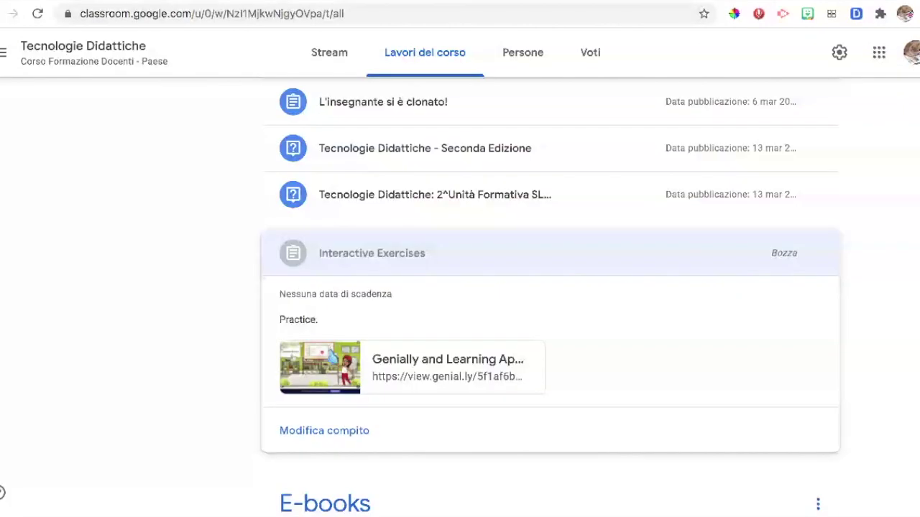
{"action": "left_click", "coordinate": [313, 365]}
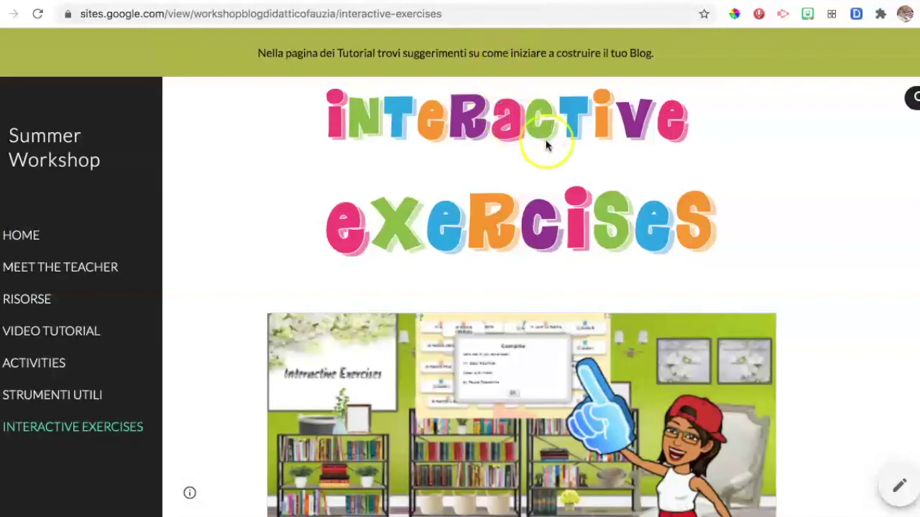
{"action": "scroll", "coordinate": [588, 171], "scroll_direction": "up", "scroll_amount": 4}
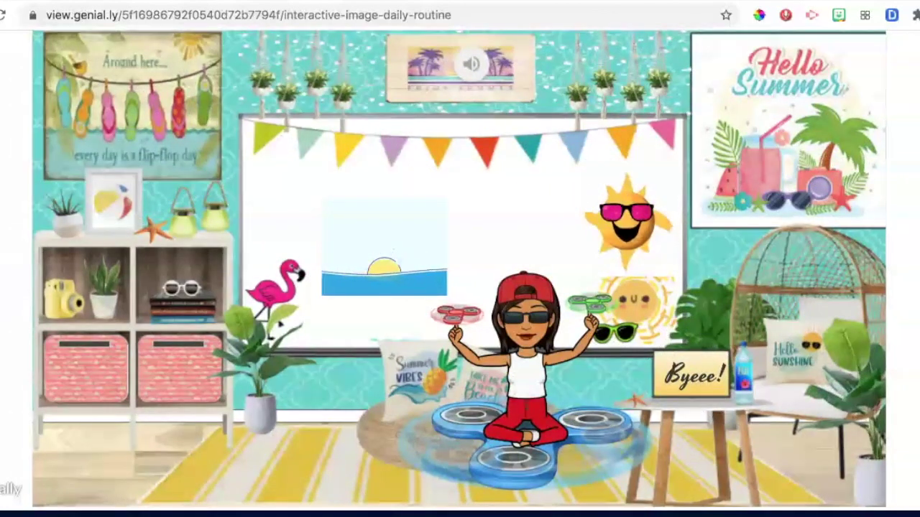
- Page back and forth through the published daily routine interactive image in Genially
{"action": "key", "text": "Right"}
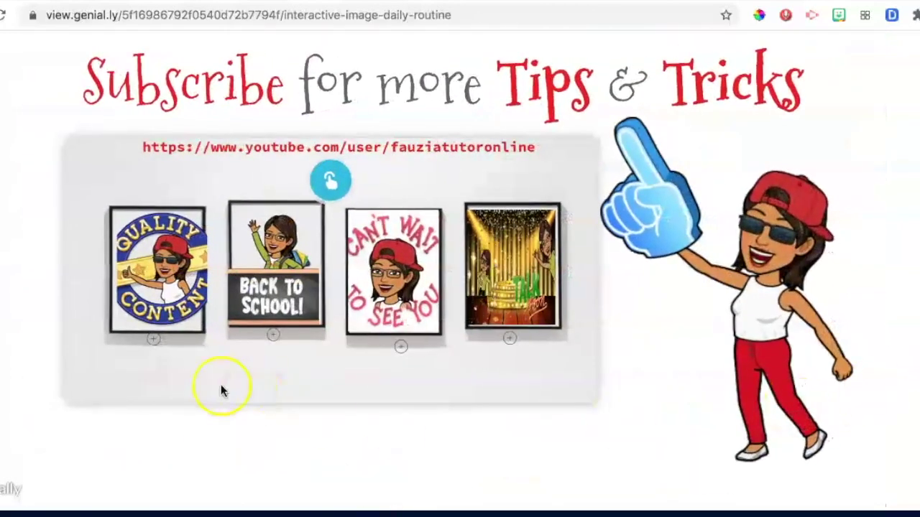
{"action": "key", "text": "Left"}
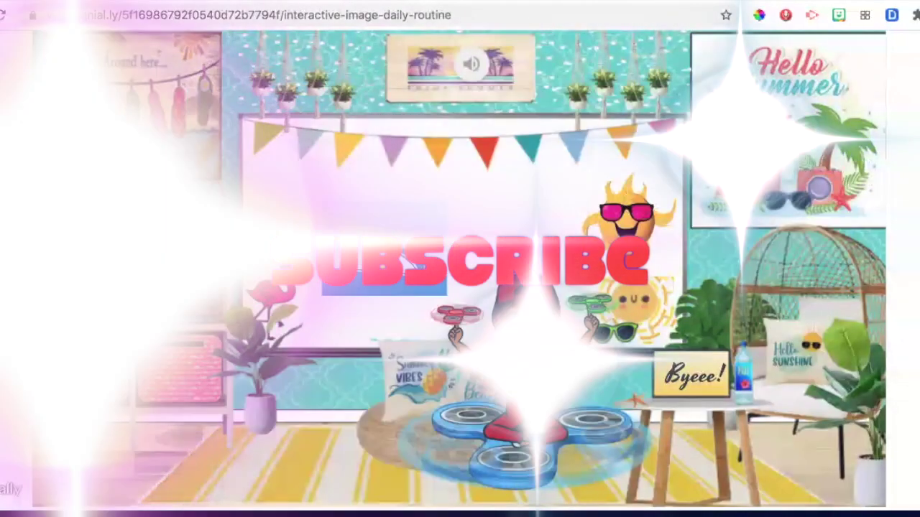
{"action": "key", "text": "Right"}
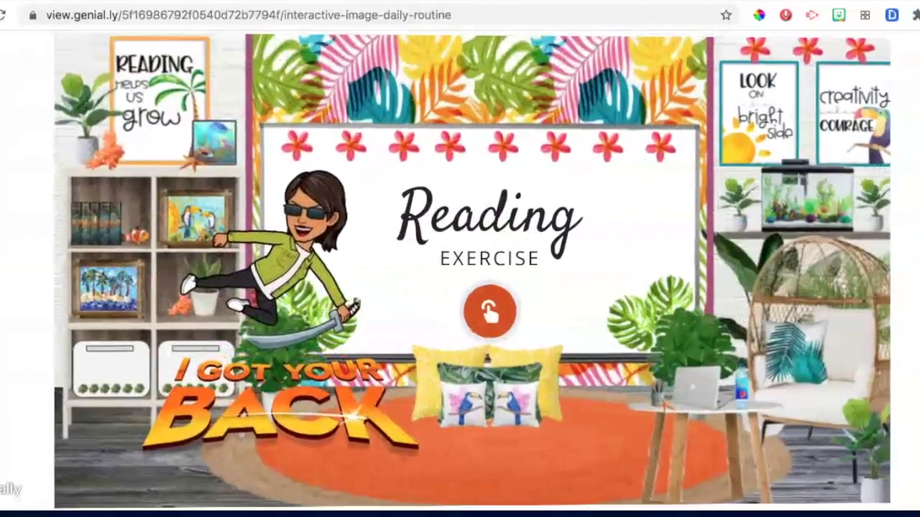
{"action": "key", "text": "Left"}
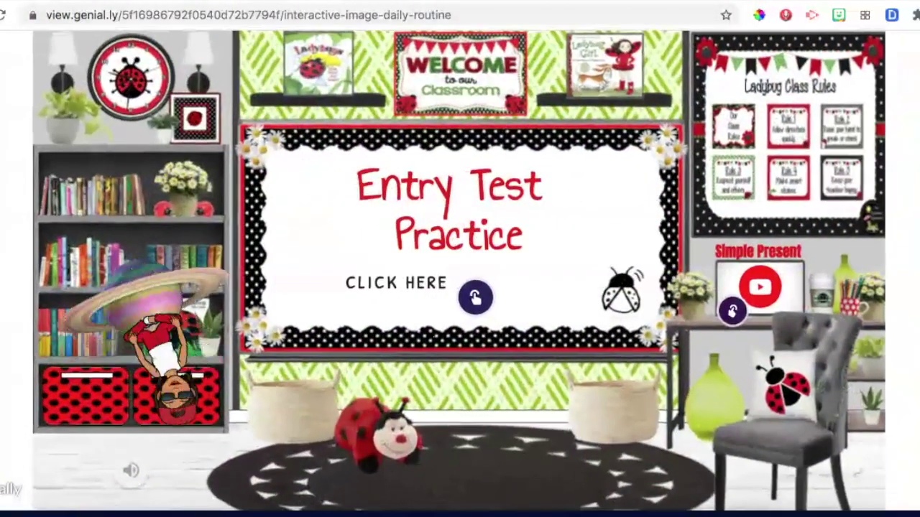
{"action": "key", "text": "Right"}
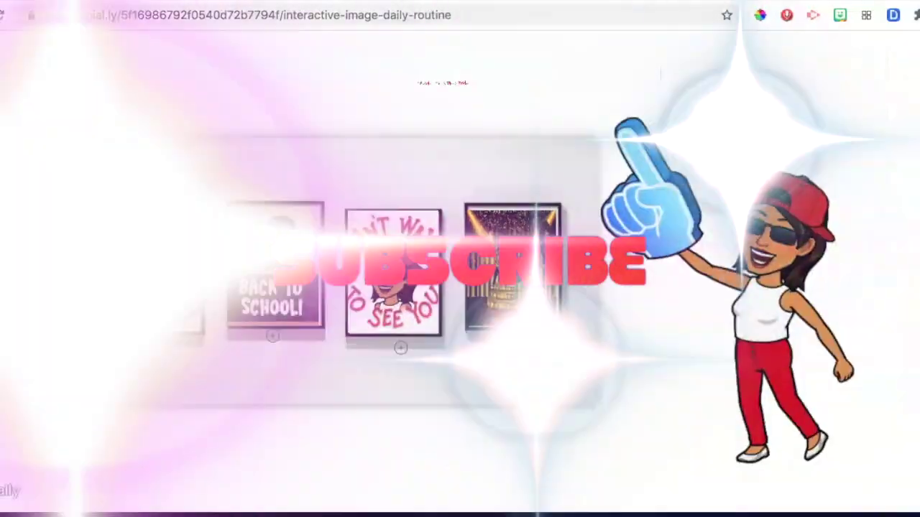